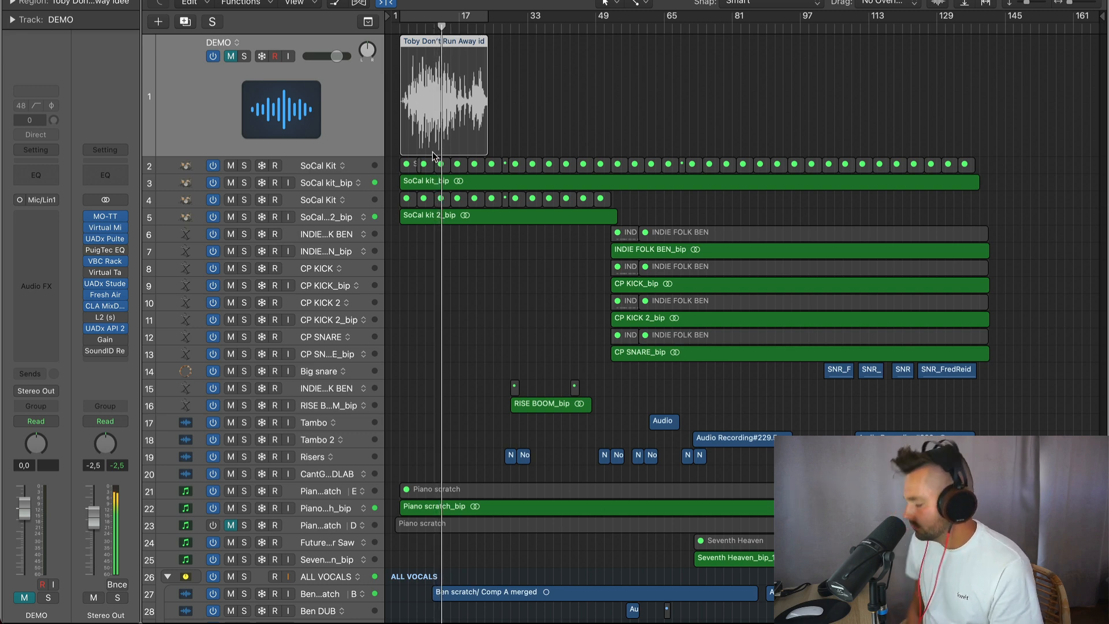
{"action": "scroll", "coordinate": [536, 275], "scroll_direction": "down", "scroll_amount": 8}
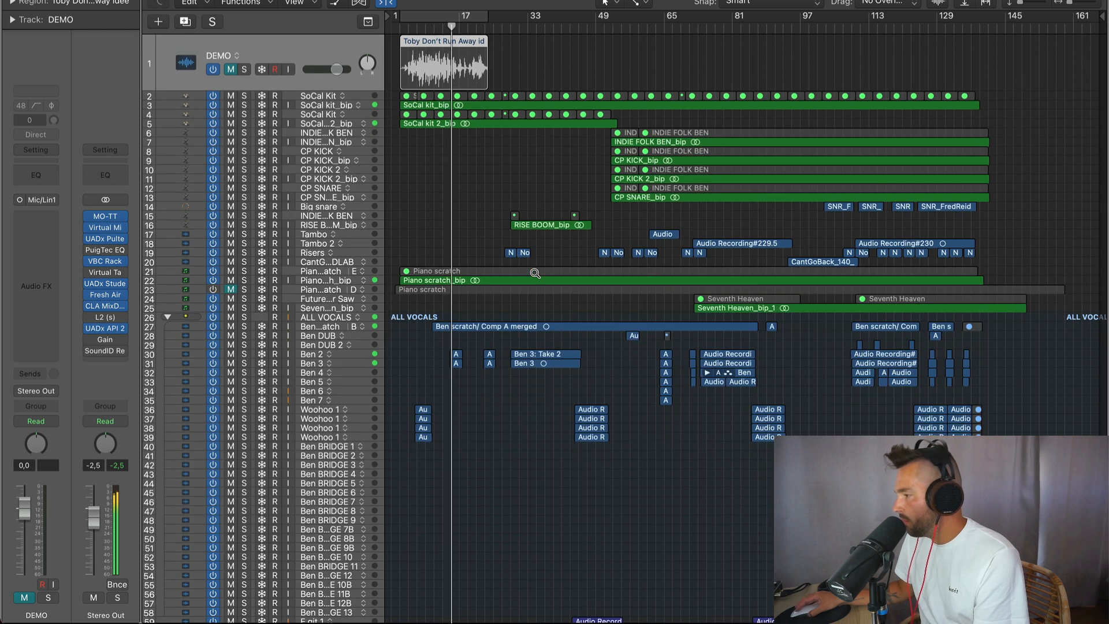
{"action": "scroll", "coordinate": [535, 275], "scroll_direction": "down", "scroll_amount": 2}
{"action": "scroll", "coordinate": [534, 271], "scroll_direction": "down", "scroll_amount": 10}
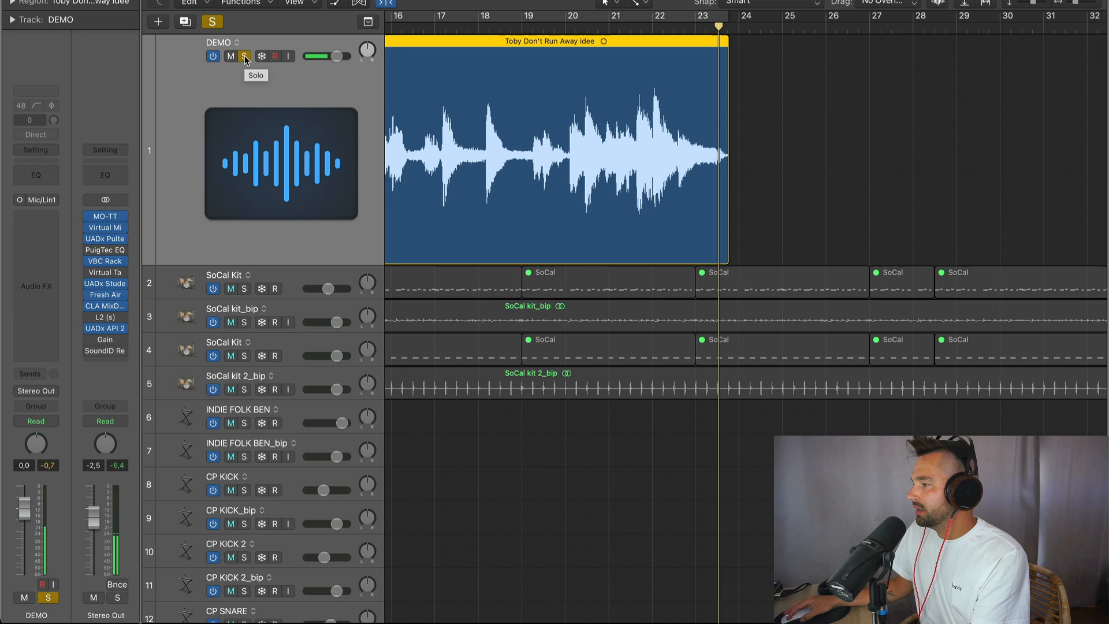
- Stop playback, take the DEMO track out of solo and mute it
{"action": "key", "text": "space"}
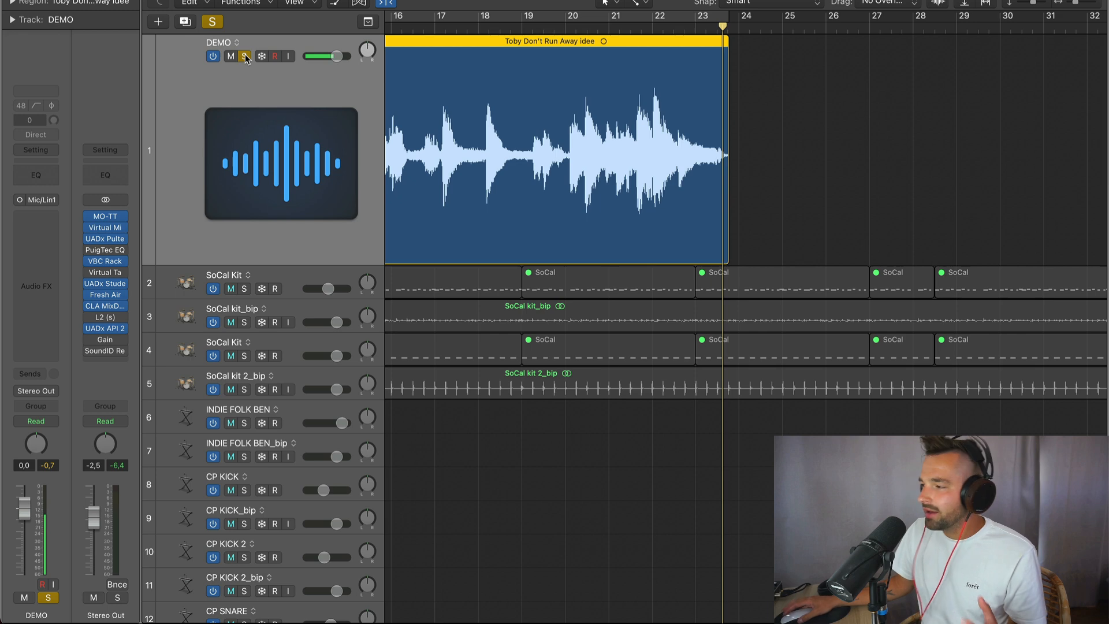
{"action": "left_click", "coordinate": [246, 58]}
{"action": "left_click", "coordinate": [231, 56]}
- Place the playhead just after bar 4, where the louder audio in the DEMO region begins
{"action": "scroll", "coordinate": [523, 91], "scroll_direction": "left", "scroll_amount": 10}
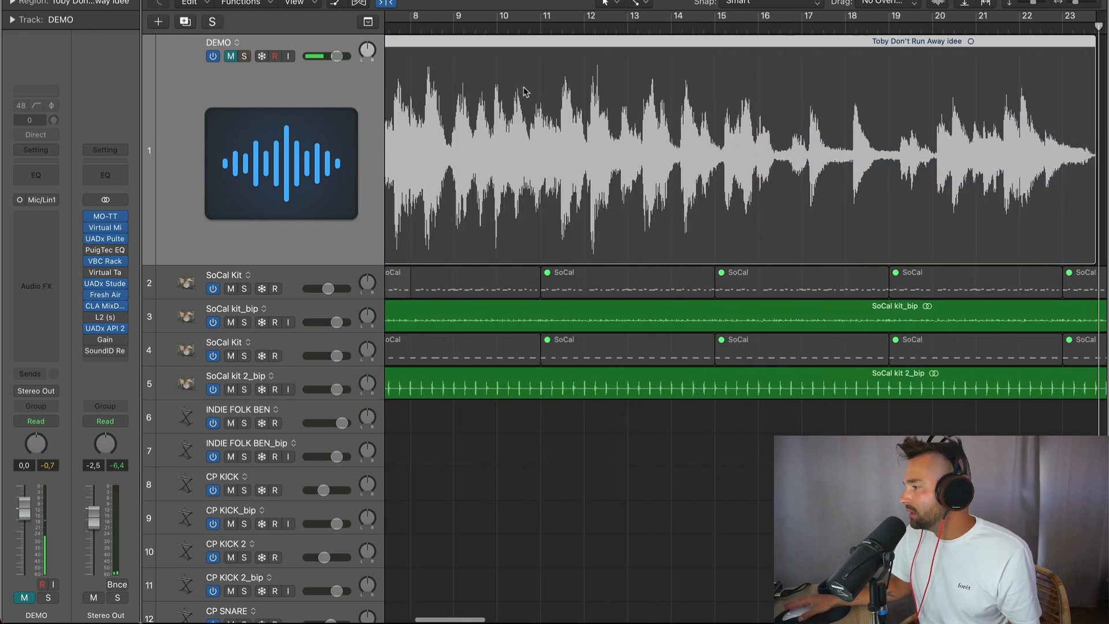
{"action": "scroll", "coordinate": [523, 91], "scroll_direction": "left", "scroll_amount": 4}
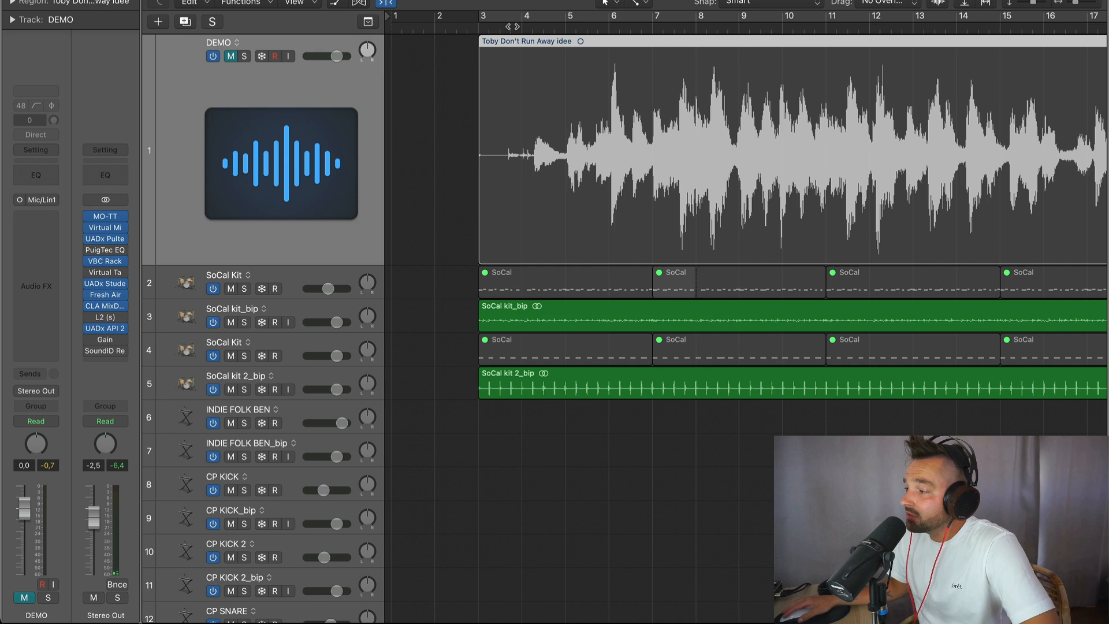
{"action": "left_click", "coordinate": [520, 27]}
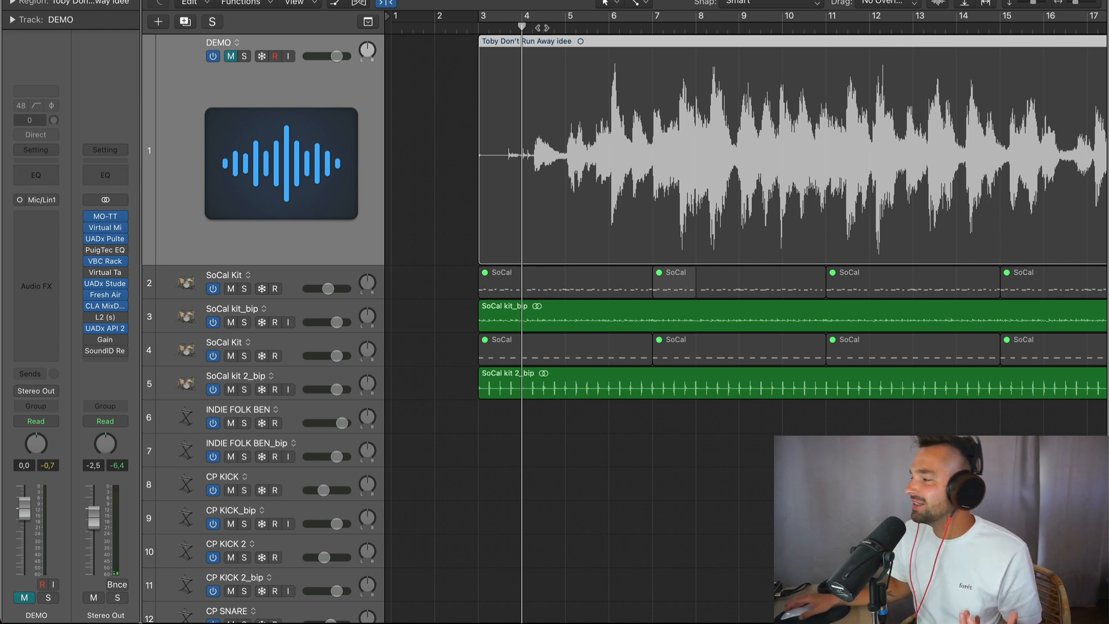
{"action": "left_click_drag", "start_coordinate": [525, 27], "coordinate": [529, 27]}
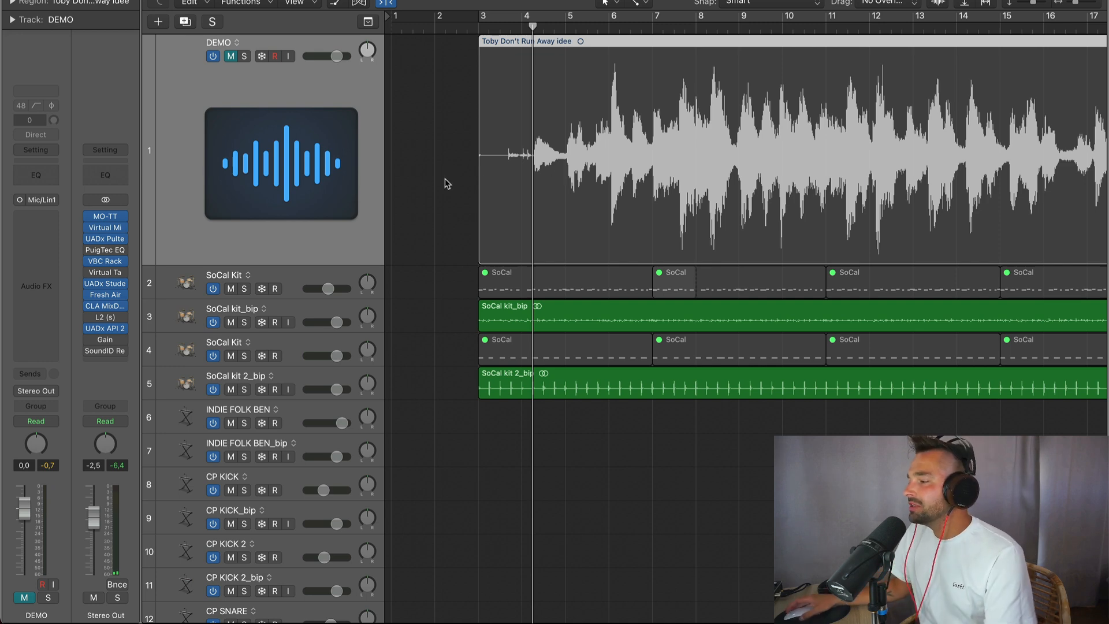
- Examine the full length of the DEMO region and the drum tracks below it
{"action": "scroll", "coordinate": [566, 145], "scroll_direction": "down", "scroll_amount": 5}
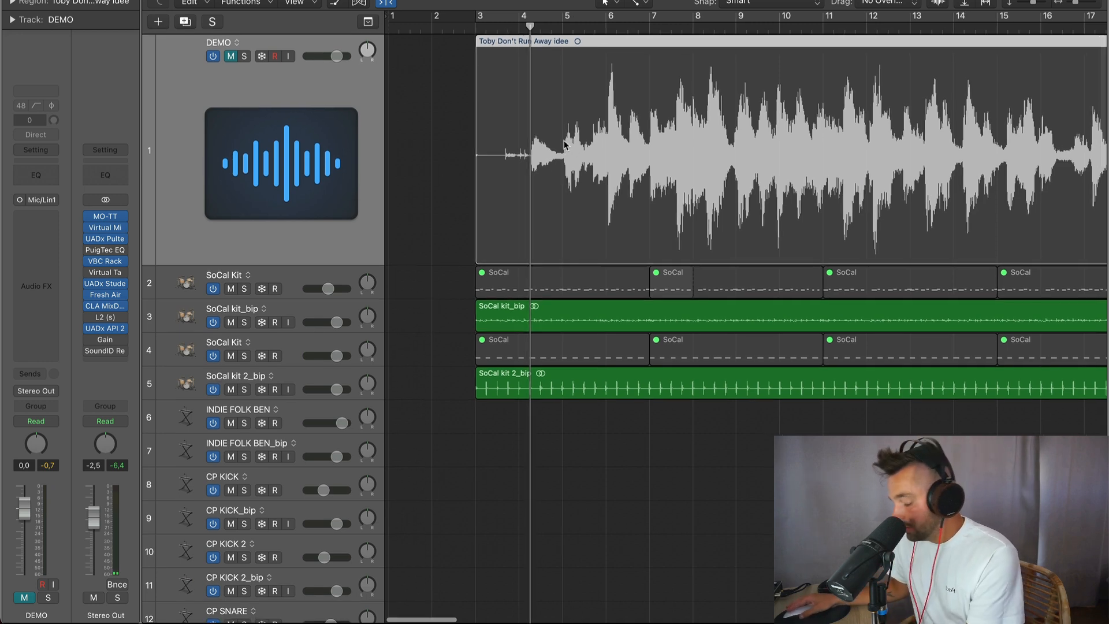
{"action": "scroll", "coordinate": [645, 143], "scroll_direction": "down", "scroll_amount": 3}
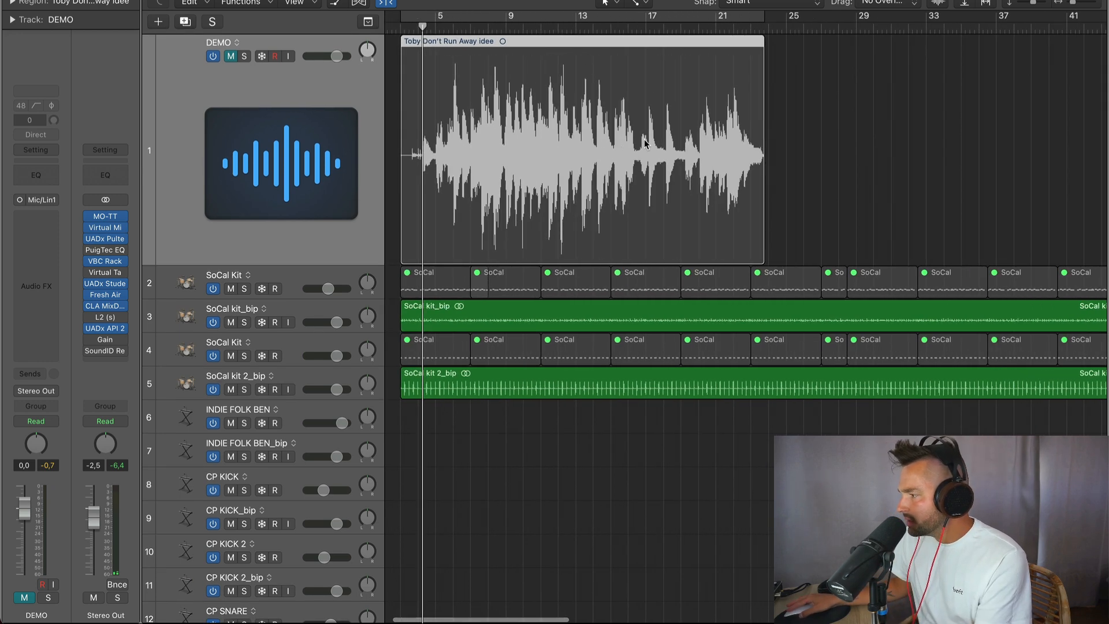
{"action": "scroll", "coordinate": [590, 136], "scroll_direction": "left", "scroll_amount": 2}
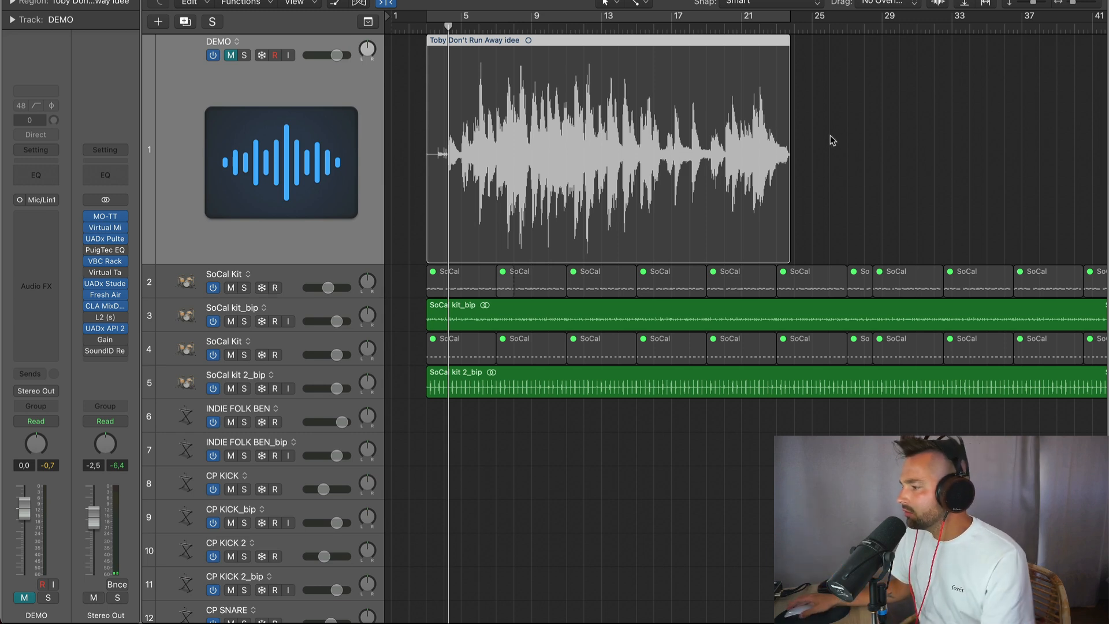
{"action": "scroll", "coordinate": [549, 147], "scroll_direction": "down", "scroll_amount": 3}
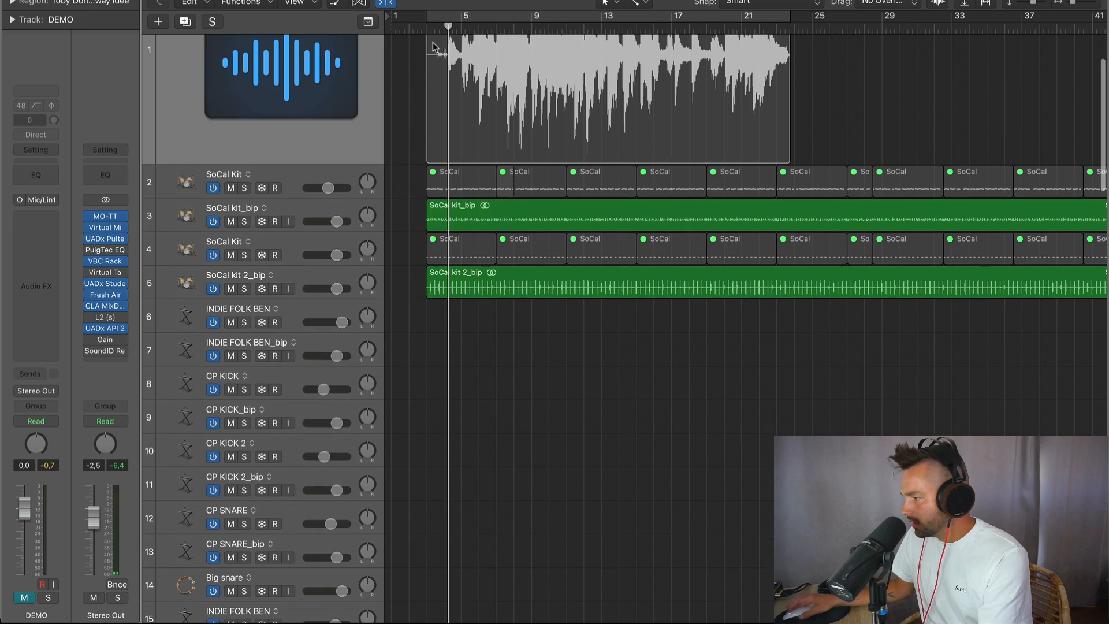
{"action": "scroll", "coordinate": [598, 263], "scroll_direction": "up", "scroll_amount": 3}
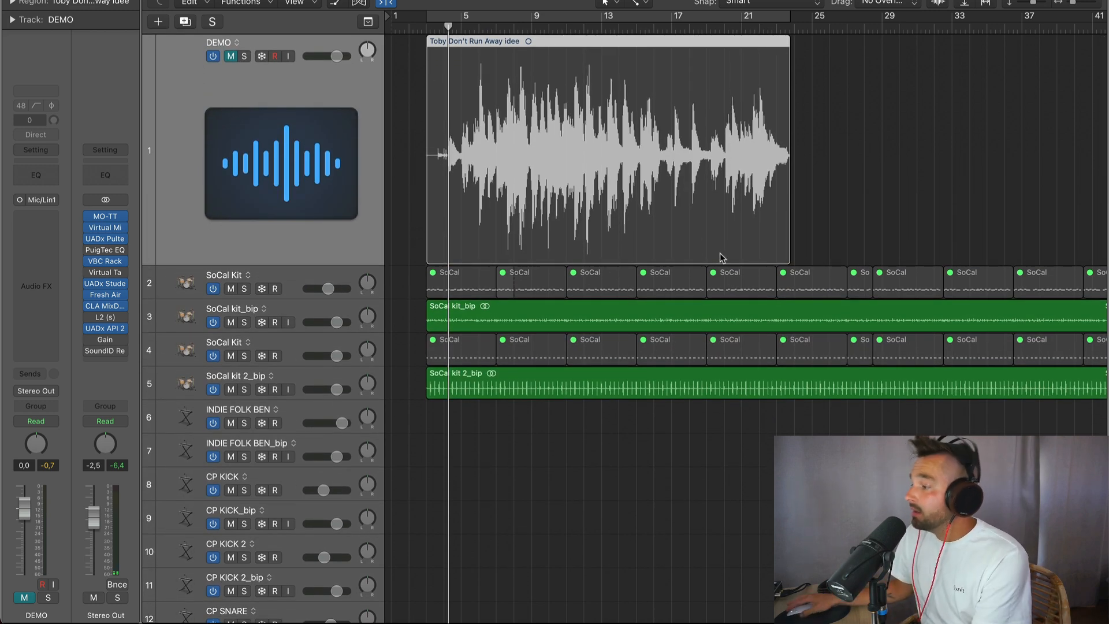
{"action": "scroll", "coordinate": [722, 257], "scroll_direction": "right", "scroll_amount": 1}
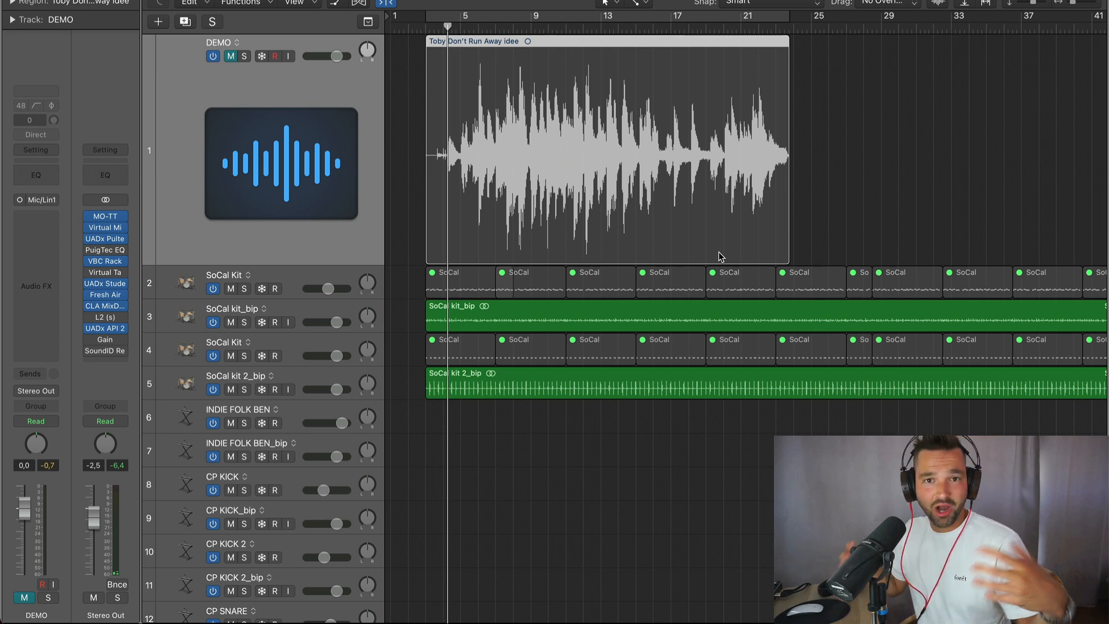
{"action": "scroll", "coordinate": [548, 228], "scroll_direction": "down", "scroll_amount": 3}
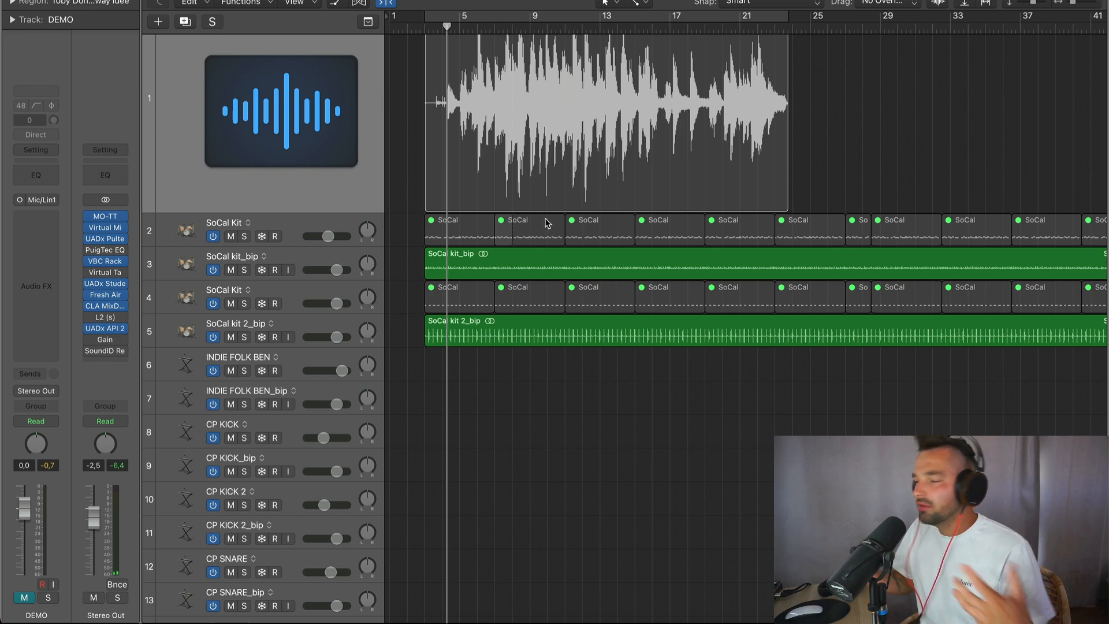
{"action": "scroll", "coordinate": [530, 292], "scroll_direction": "down", "scroll_amount": 1}
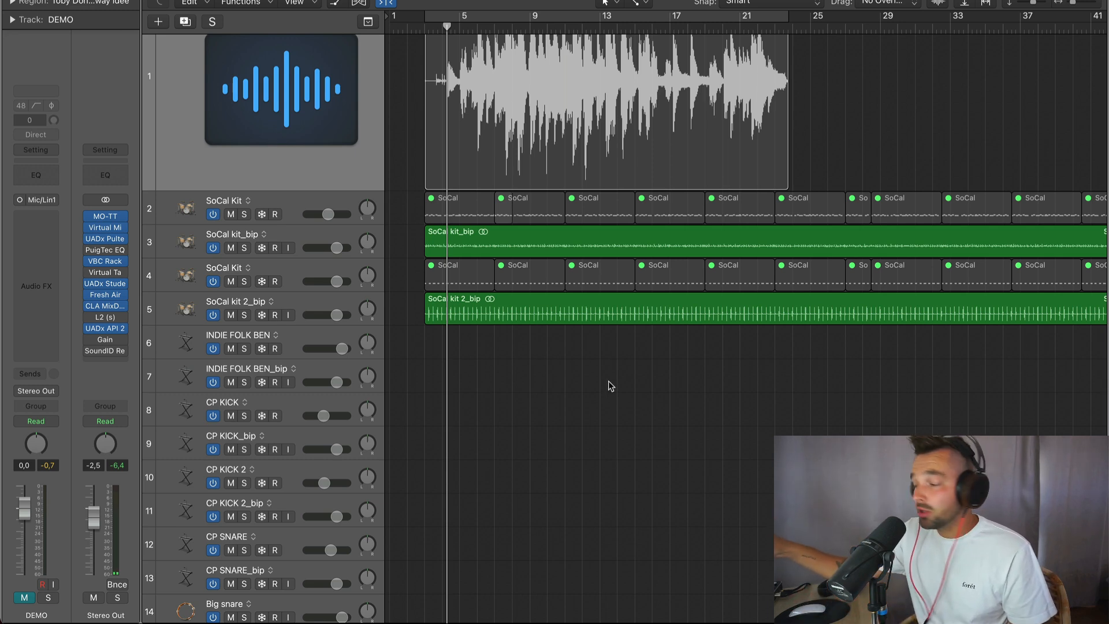
{"action": "scroll", "coordinate": [572, 287], "scroll_direction": "up", "scroll_amount": 3}
{"action": "scroll", "coordinate": [570, 287], "scroll_direction": "down", "scroll_amount": 4}
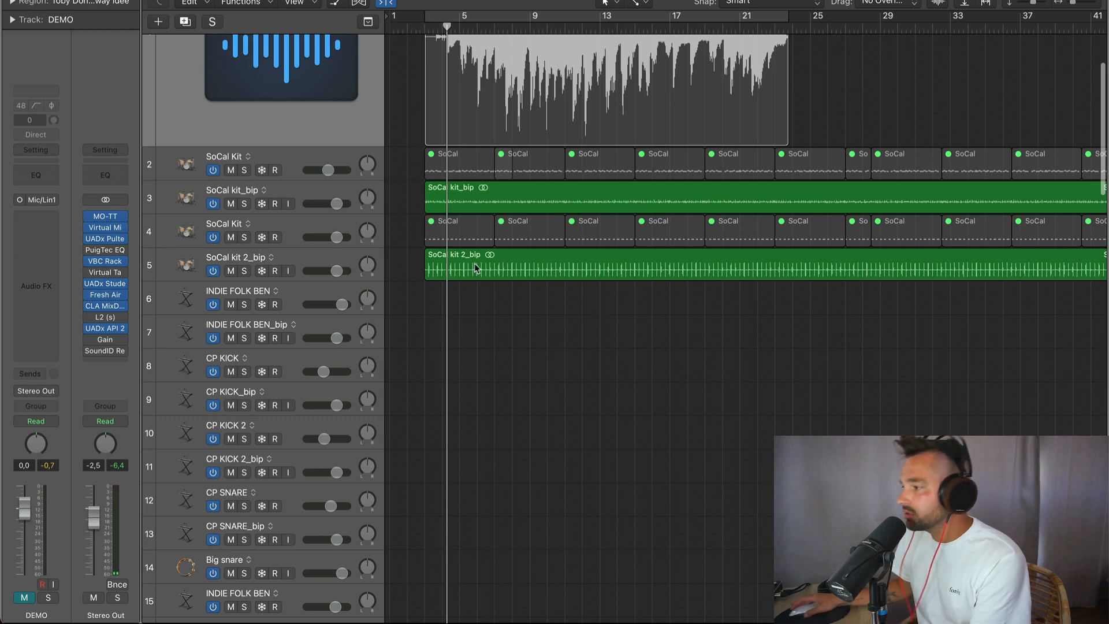
- Audition the SoCal kit_bip track in solo from bar 3, add SoCal kit 2_bip to the solo, and clear both solos
{"action": "left_click", "coordinate": [425, 28]}
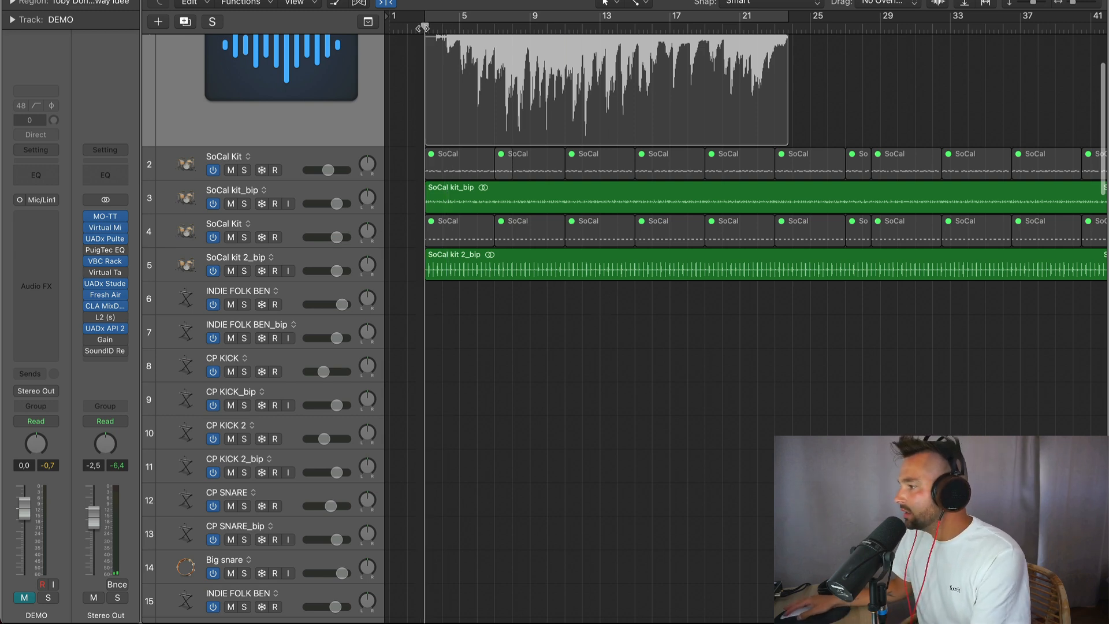
{"action": "left_click", "coordinate": [244, 204]}
{"action": "key", "text": "space"}
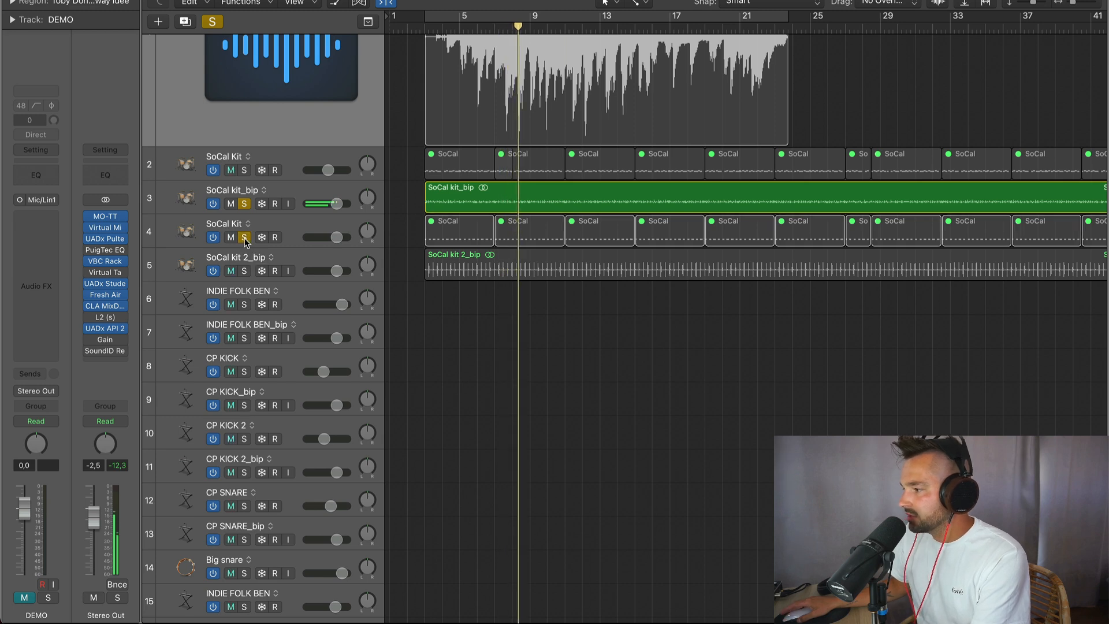
{"action": "left_click", "coordinate": [244, 272]}
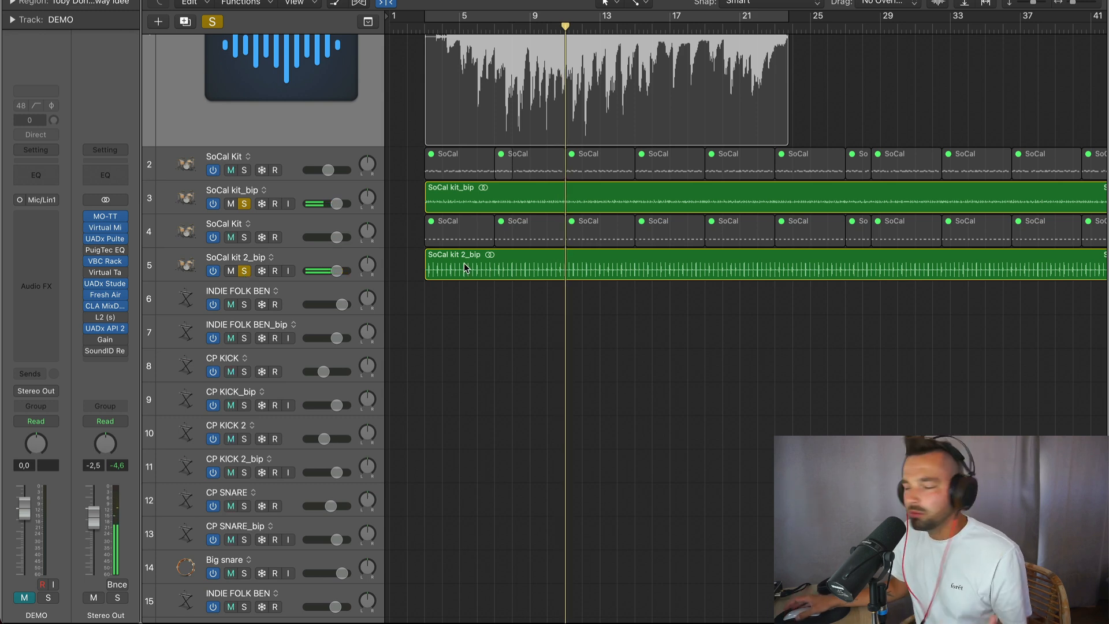
{"action": "scroll", "coordinate": [491, 329], "scroll_direction": "down", "scroll_amount": 5}
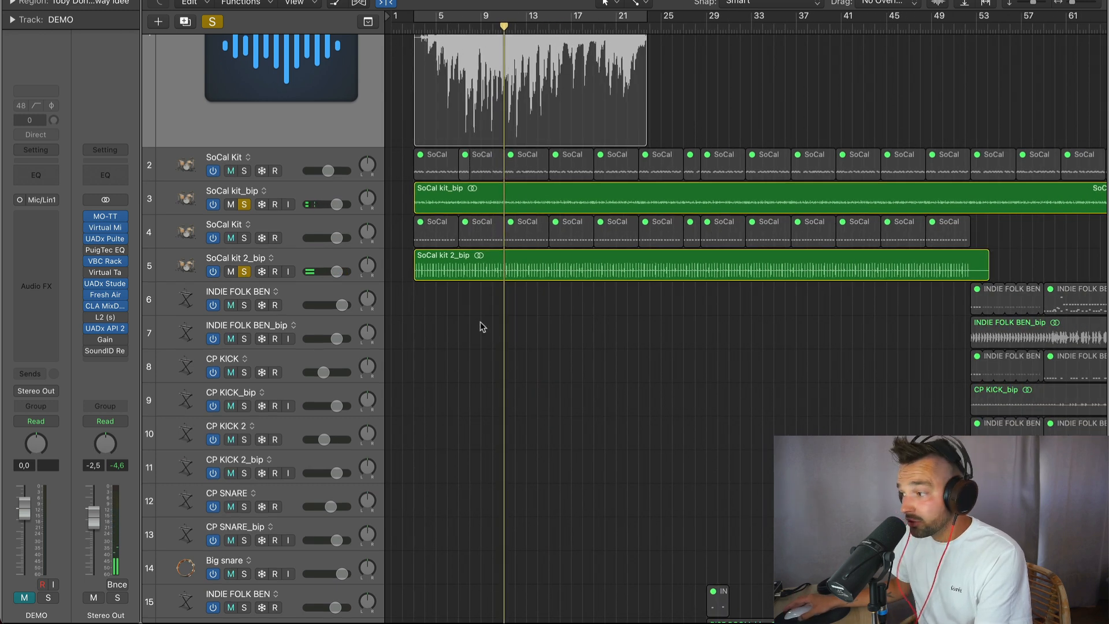
{"action": "left_click", "coordinate": [246, 273], "text": "alt"}
- Solo the Piano scratch_bip track, audition it from bar 3, and return the playhead to bar 3
{"action": "scroll", "coordinate": [523, 347], "scroll_direction": "up", "scroll_amount": 3}
{"action": "scroll", "coordinate": [524, 347], "scroll_direction": "down", "scroll_amount": 11}
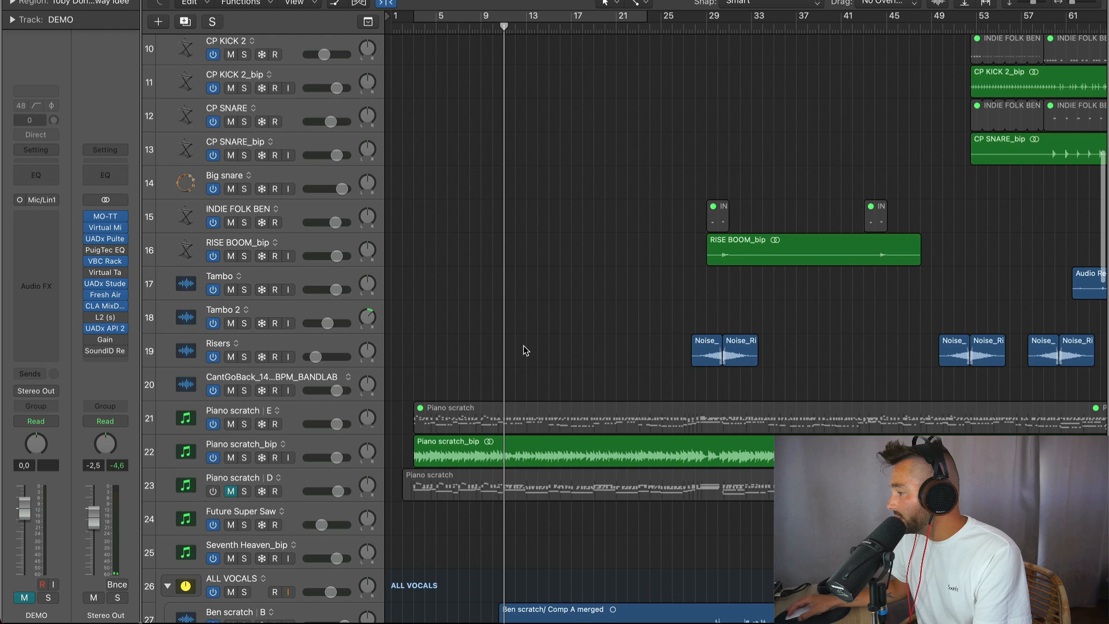
{"action": "left_click", "coordinate": [414, 29]}
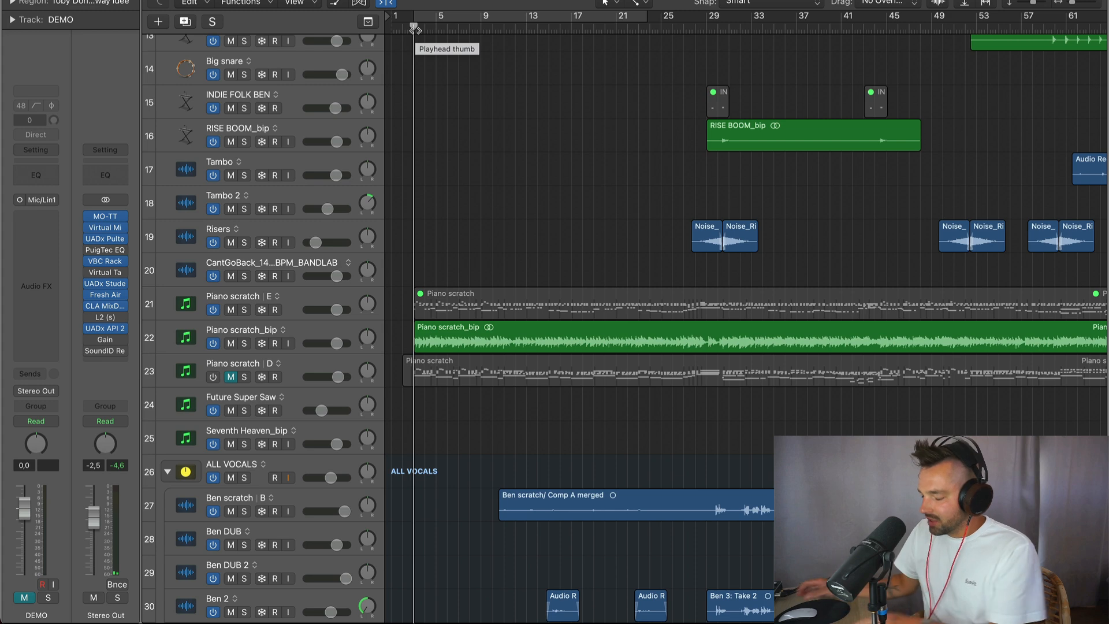
{"action": "left_click", "coordinate": [245, 343]}
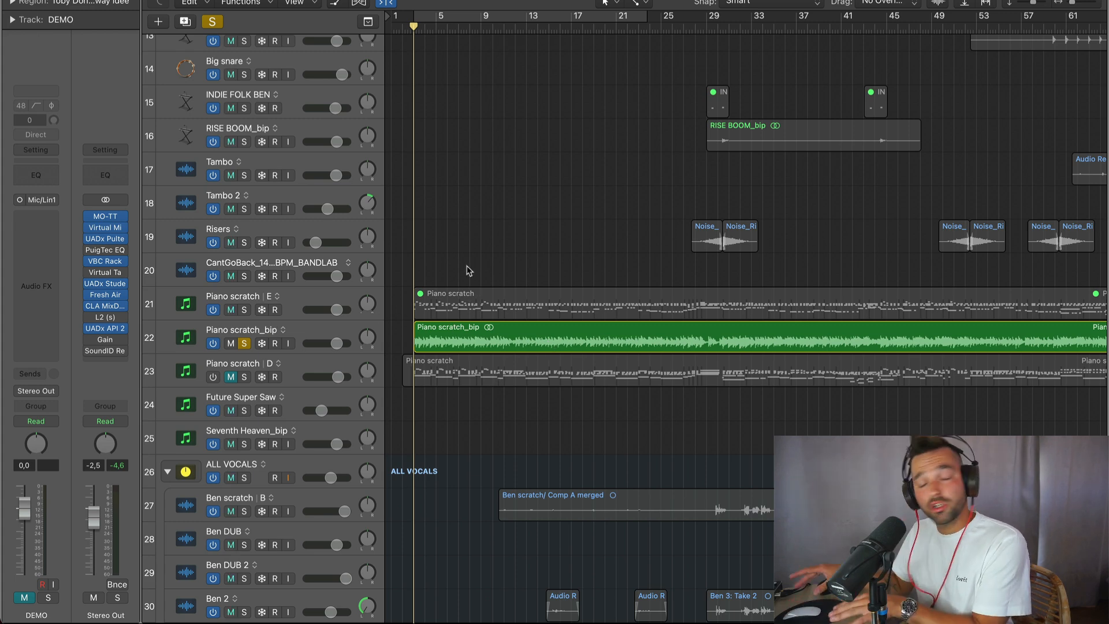
{"action": "key", "text": "space"}
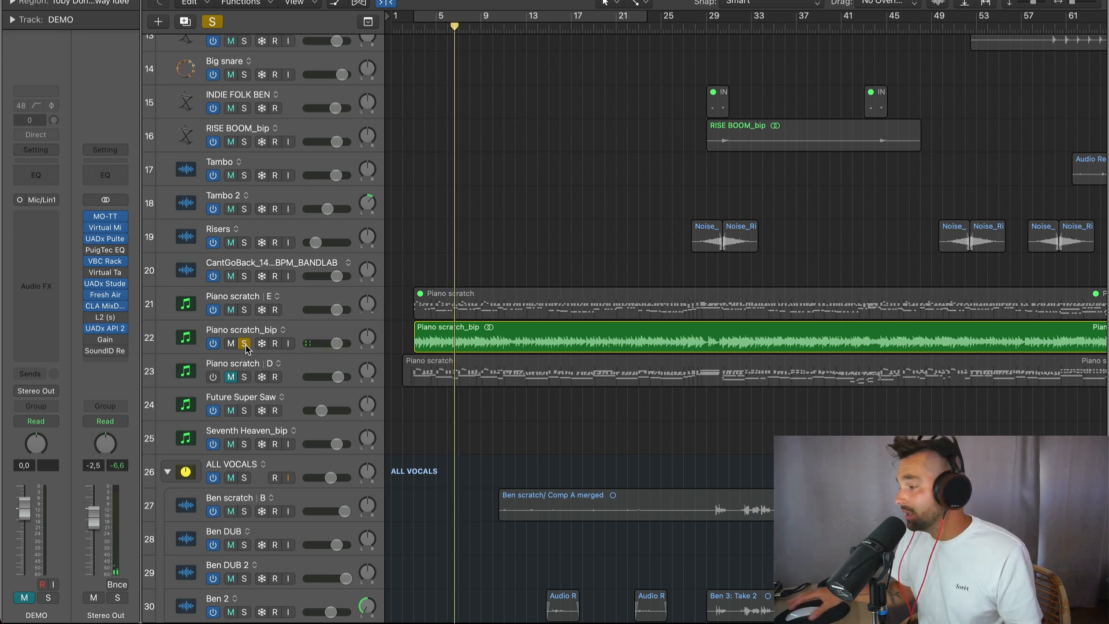
{"action": "scroll", "coordinate": [543, 329], "scroll_direction": "up", "scroll_amount": 1}
{"action": "scroll", "coordinate": [543, 329], "scroll_direction": "down", "scroll_amount": 3}
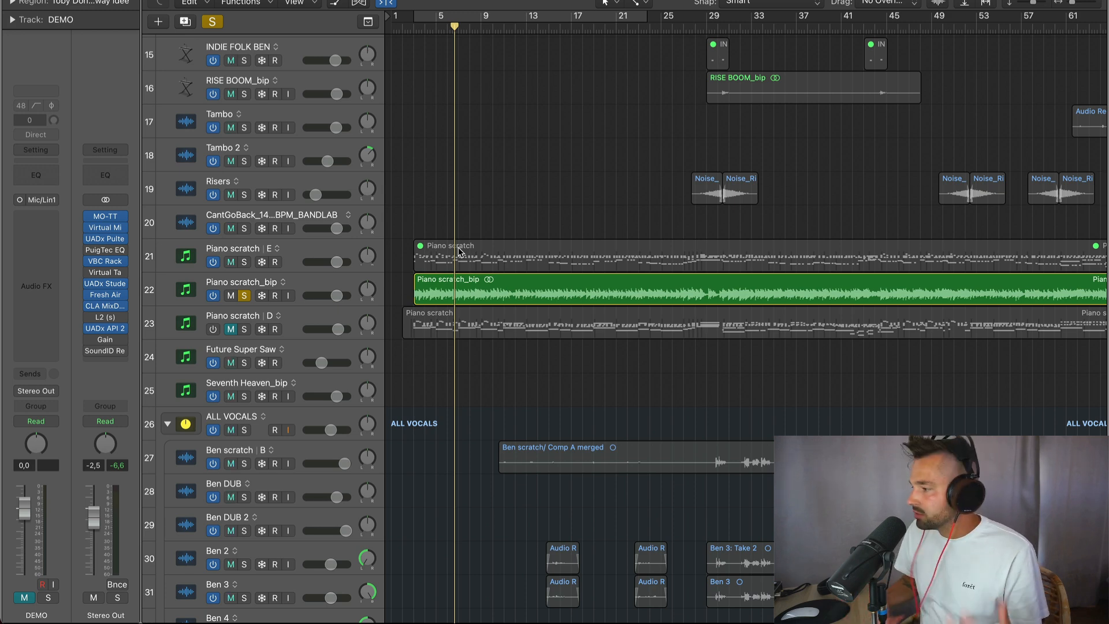
{"action": "left_click", "coordinate": [413, 30]}
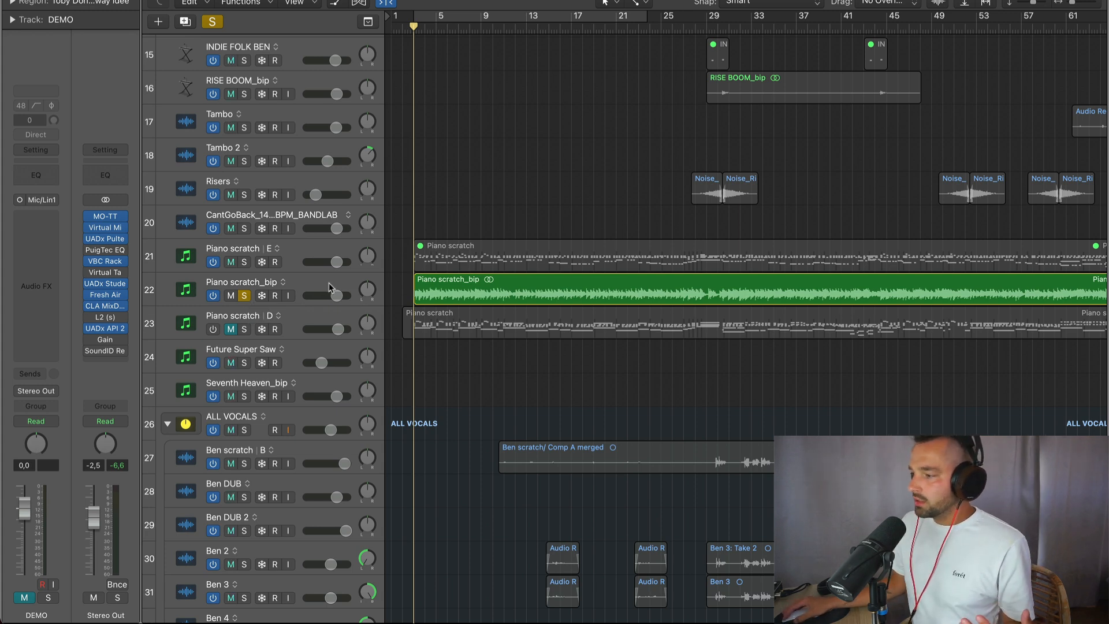
- View the Kontakt 5 instrument on the Piano scratch track, try to activate it through Native Access, and close both windows
{"action": "left_click", "coordinate": [250, 276]}
{"action": "left_click", "coordinate": [301, 256]}
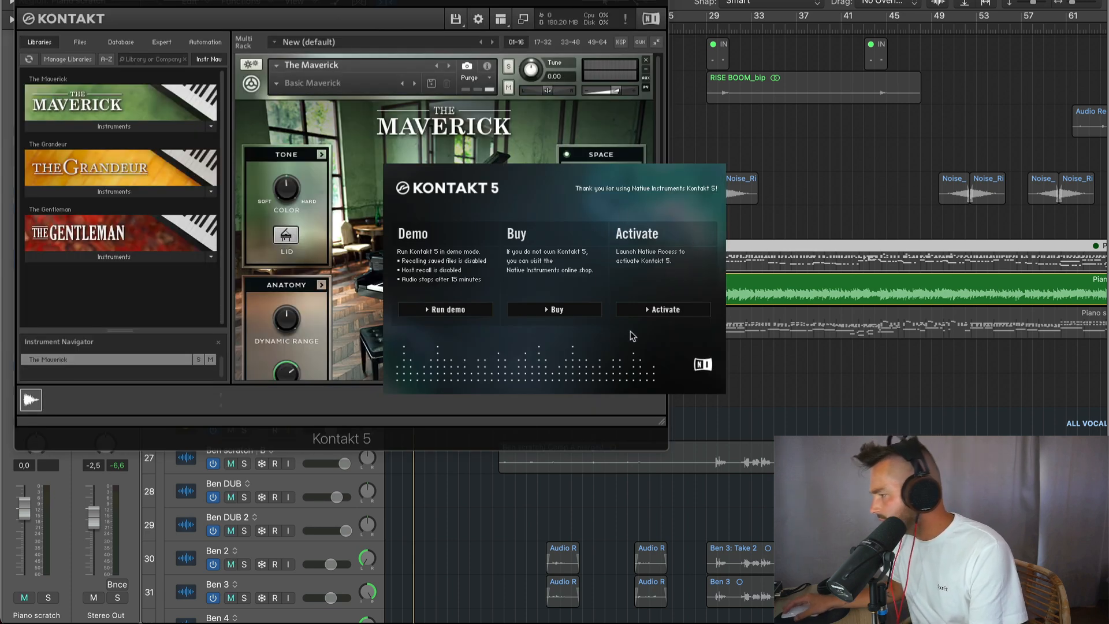
{"action": "left_click", "coordinate": [672, 310]}
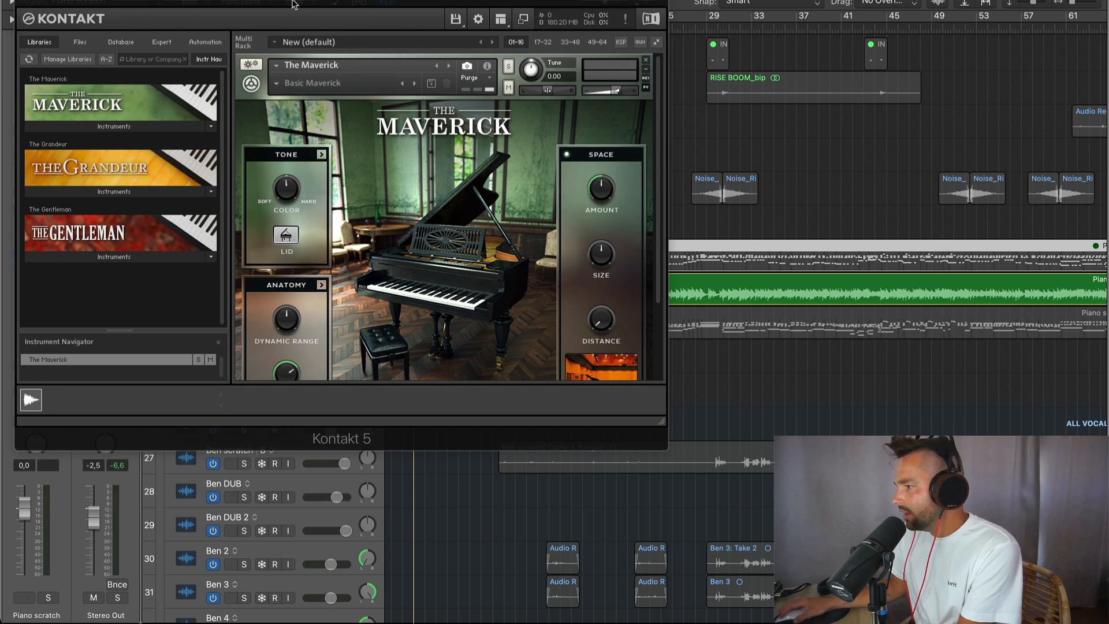
{"action": "left_click_drag", "start_coordinate": [439, 0], "coordinate": [552, 3]}
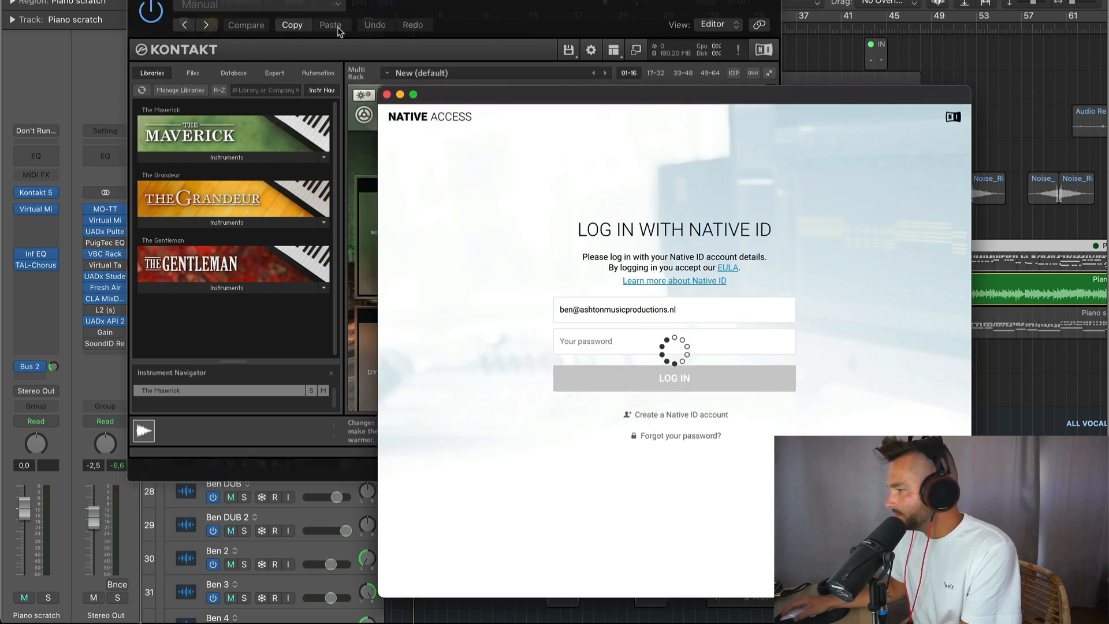
{"action": "left_click", "coordinate": [137, 1]}
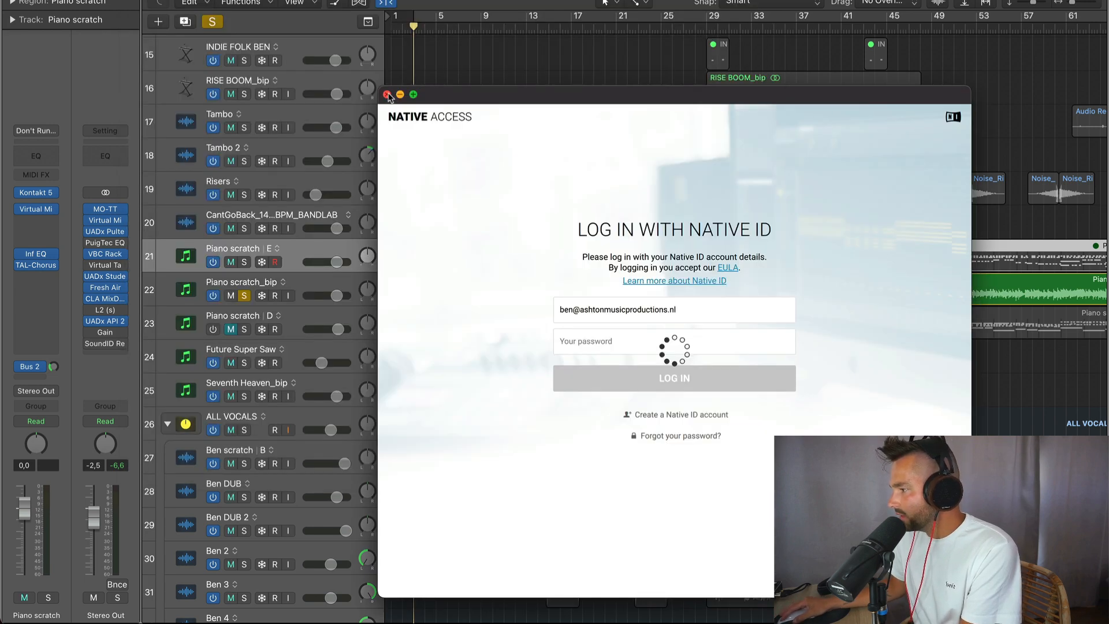
{"action": "left_click", "coordinate": [387, 95]}
- Try soloing the Piano scratch MIDI track, remove that solo, and leave only Piano scratch_bip selected and soloed
{"action": "left_click", "coordinate": [244, 295]}
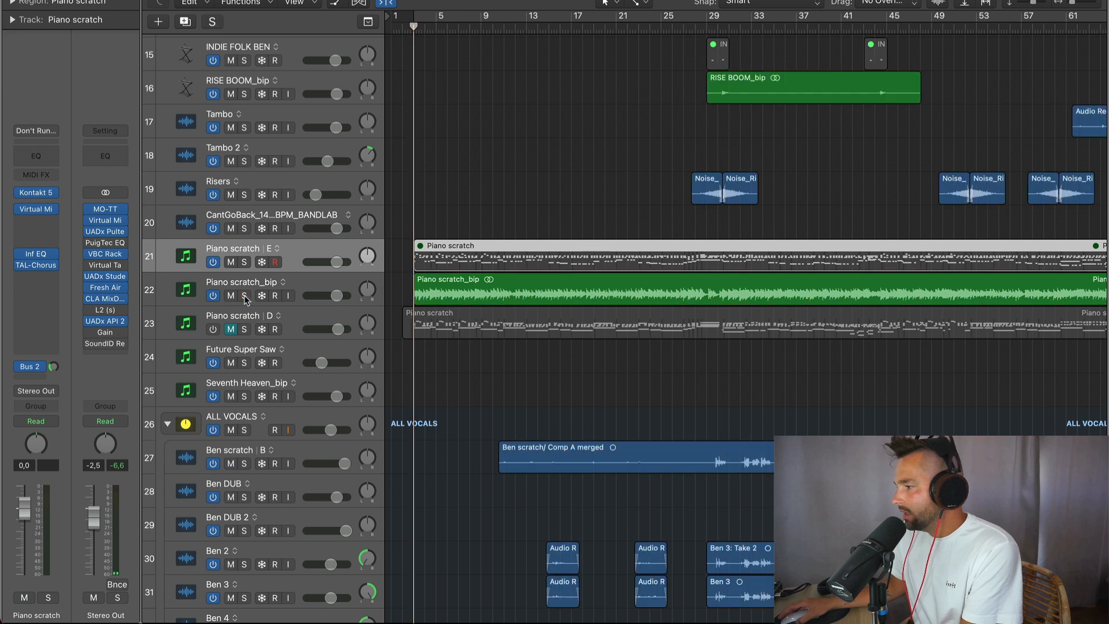
{"action": "left_click", "coordinate": [245, 297]}
{"action": "left_click", "coordinate": [308, 289]}
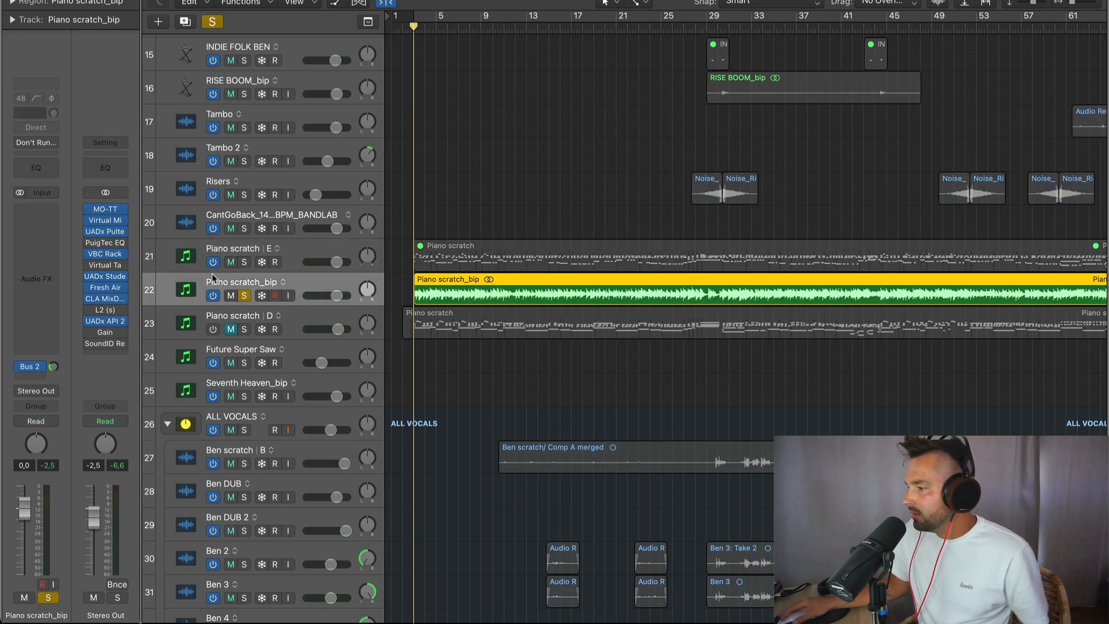
{"action": "left_click", "coordinate": [287, 260]}
{"action": "left_click", "coordinate": [244, 261]}
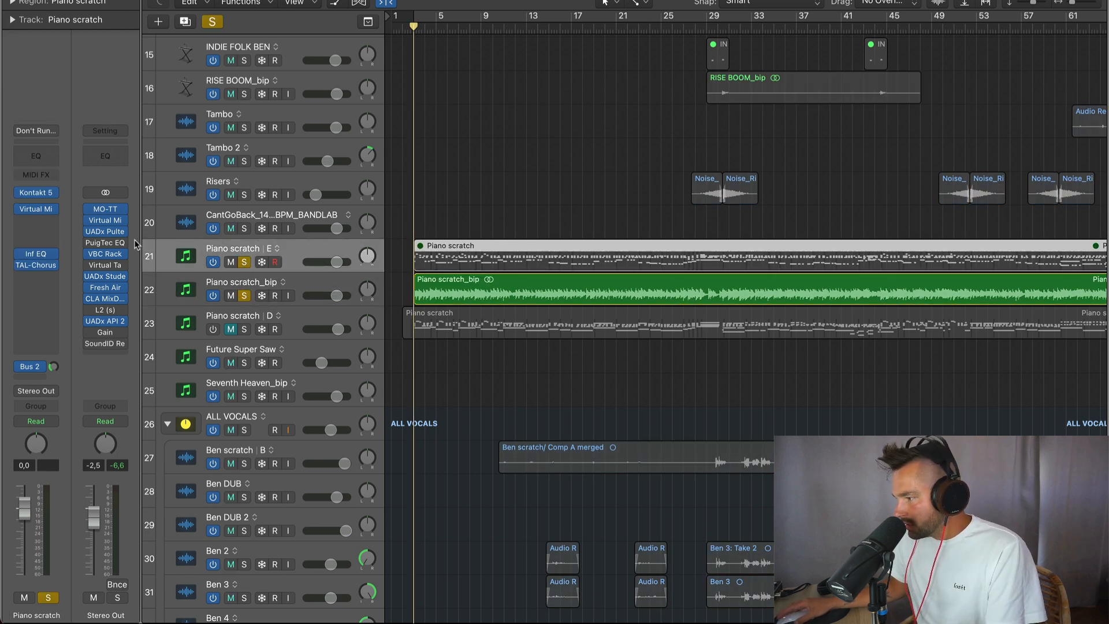
{"action": "left_click", "coordinate": [244, 261]}
{"action": "left_click", "coordinate": [315, 284]}
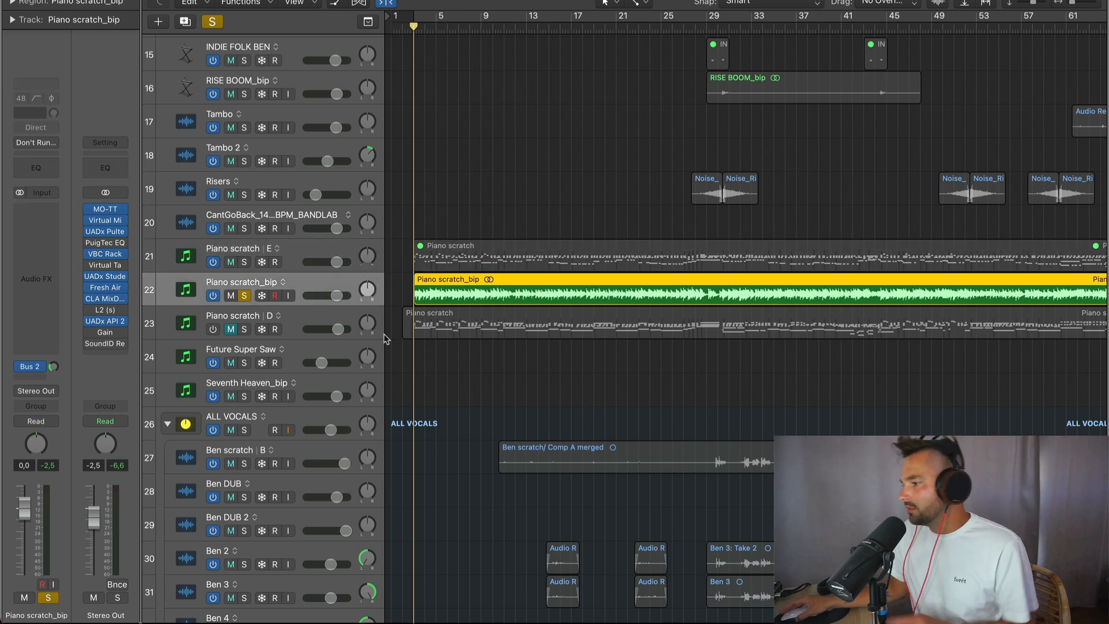
{"action": "scroll", "coordinate": [734, 346], "scroll_direction": "right", "scroll_amount": 1}
{"action": "scroll", "coordinate": [734, 347], "scroll_direction": "right", "scroll_amount": 3}
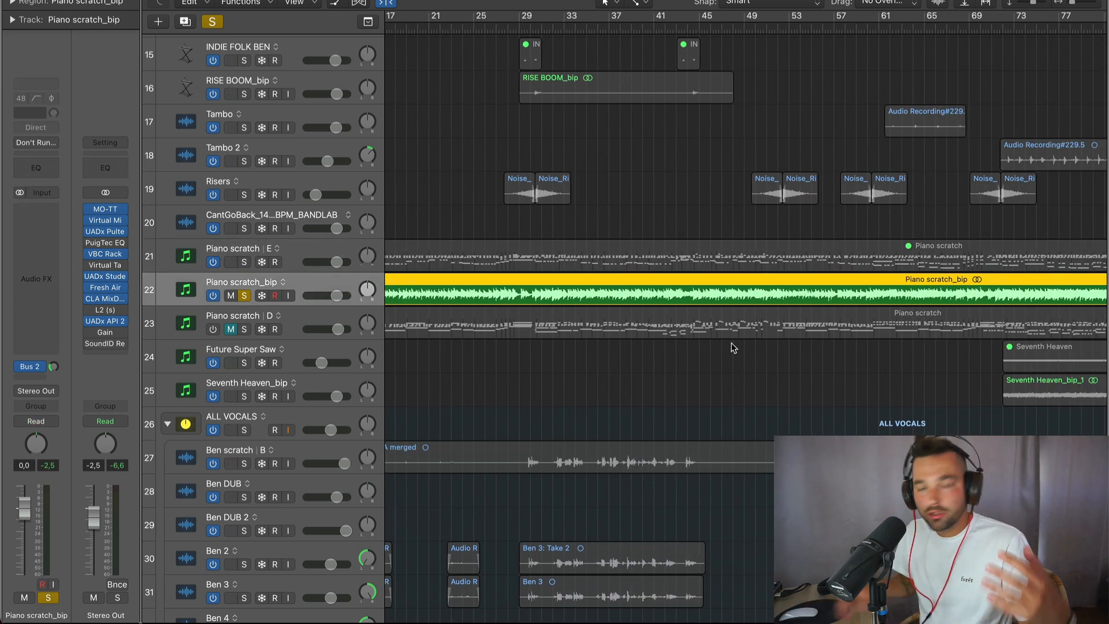
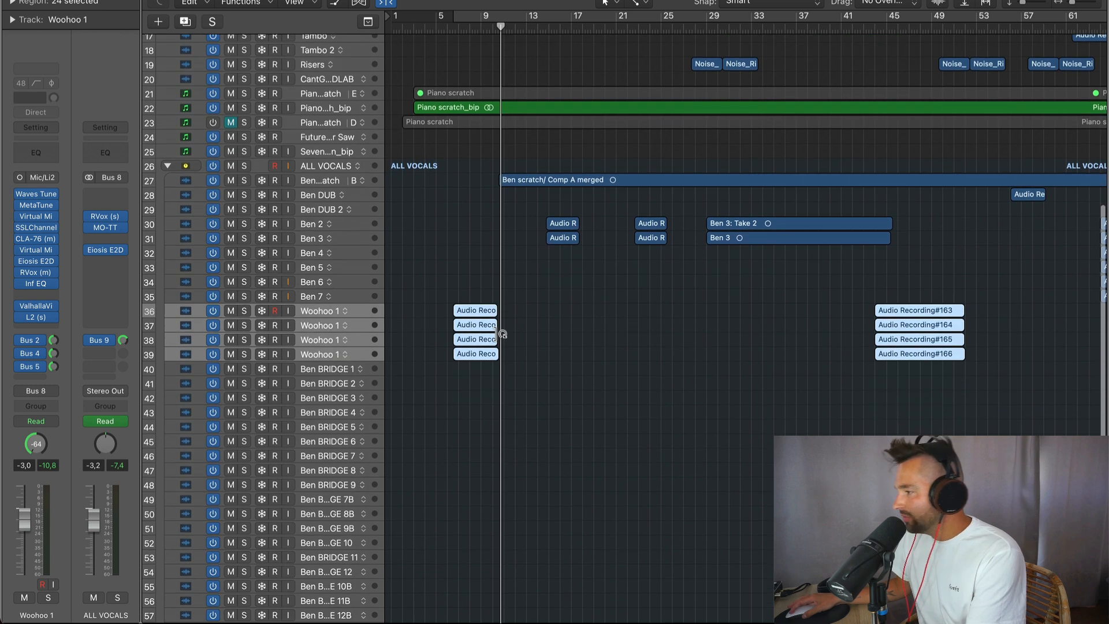
- Look over the arrangement from the DEMO, drum and piano tracks down to the guitar, Delay and Hall tracks
{"action": "scroll", "coordinate": [520, 327], "scroll_direction": "up", "scroll_amount": 20}
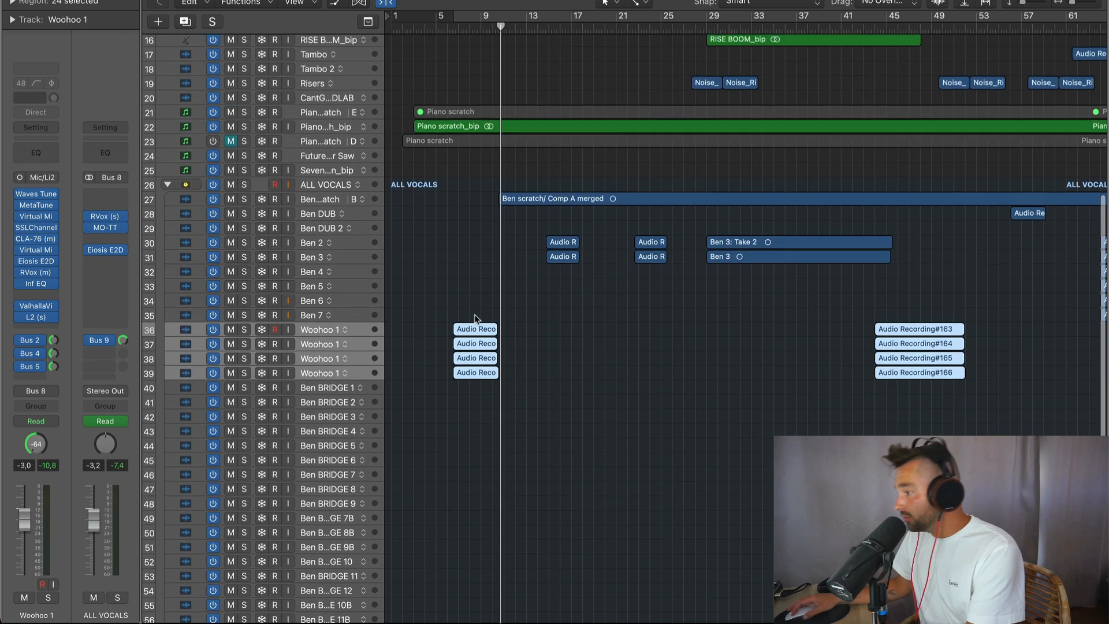
{"action": "scroll", "coordinate": [478, 319], "scroll_direction": "up", "scroll_amount": 1}
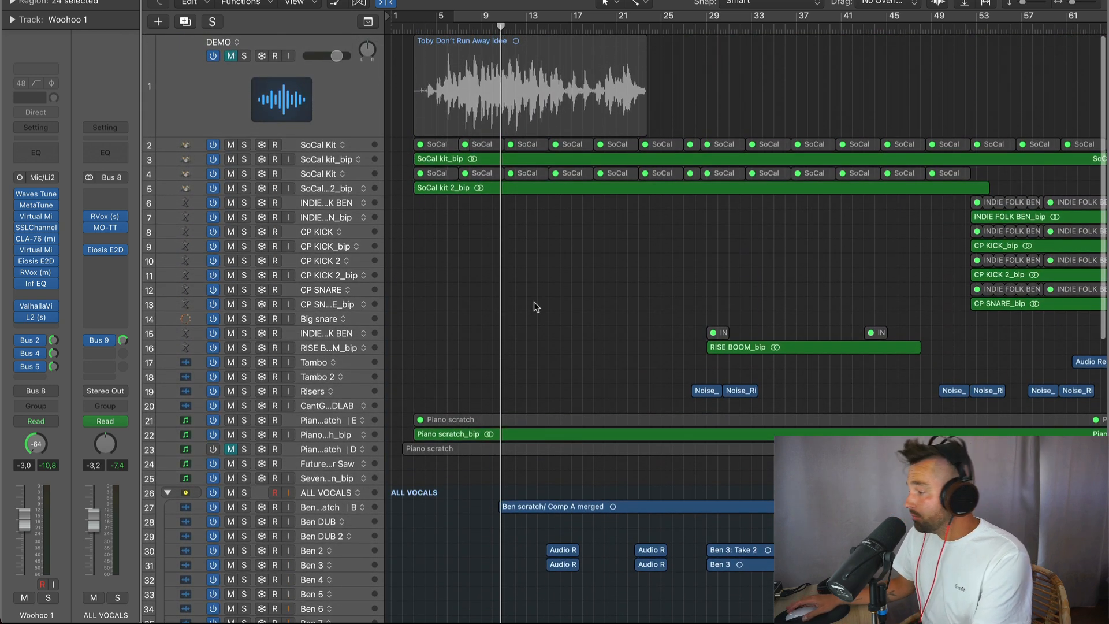
{"action": "scroll", "coordinate": [534, 303], "scroll_direction": "down", "scroll_amount": 11}
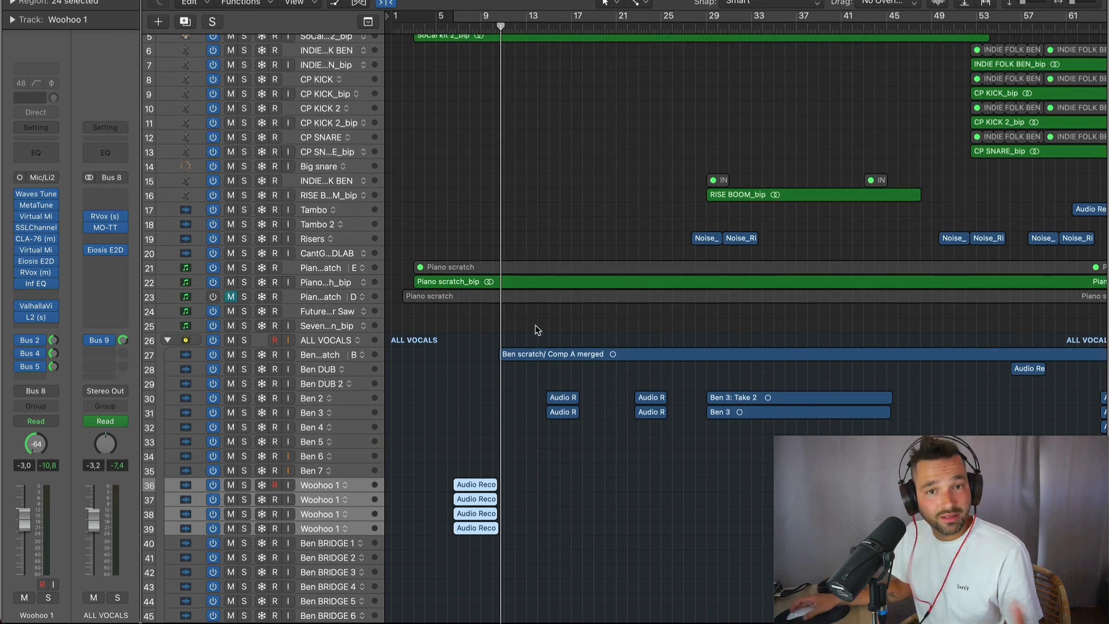
{"action": "scroll", "coordinate": [539, 328], "scroll_direction": "down", "scroll_amount": 3}
{"action": "scroll", "coordinate": [488, 333], "scroll_direction": "down", "scroll_amount": 20}
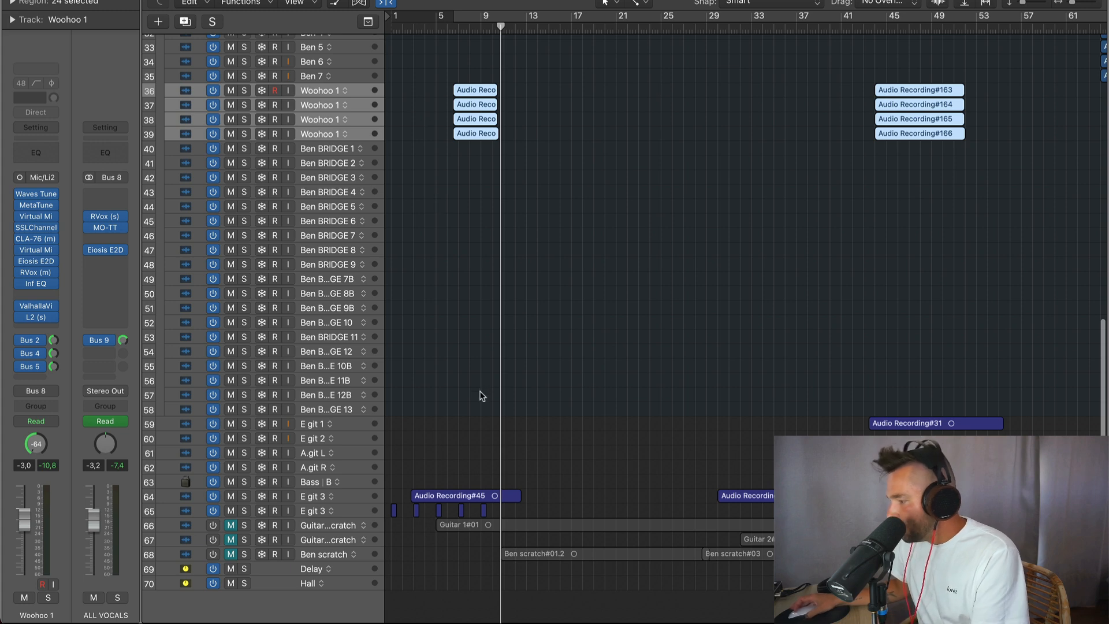
{"action": "scroll", "coordinate": [490, 385], "scroll_direction": "up", "scroll_amount": 8}
{"action": "scroll", "coordinate": [484, 382], "scroll_direction": "left", "scroll_amount": 5}
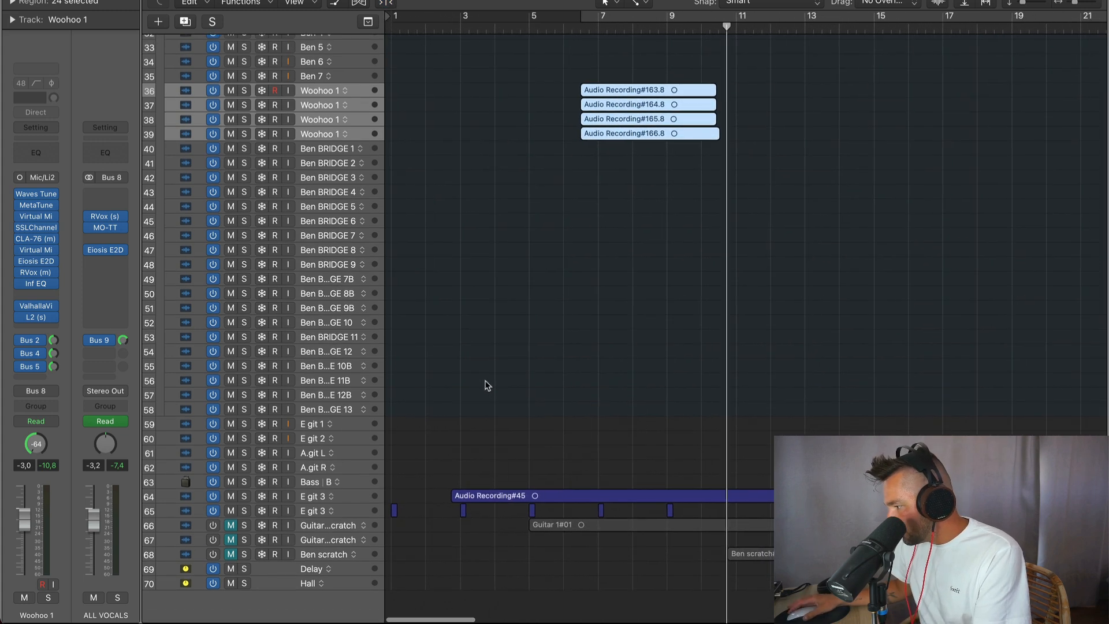
- Audition the E git 3 track 65 in solo from the start of the song
{"action": "key", "text": "Return"}
{"action": "key", "text": "space"}
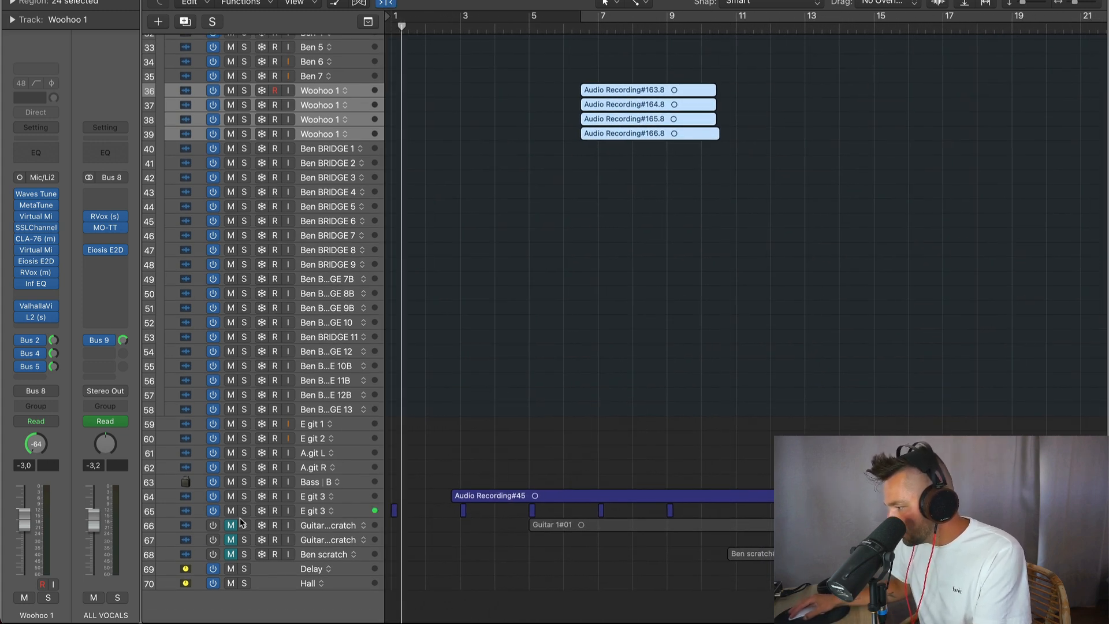
{"action": "left_click", "coordinate": [244, 510]}
{"action": "scroll", "coordinate": [496, 511], "scroll_direction": "up", "scroll_amount": 6}
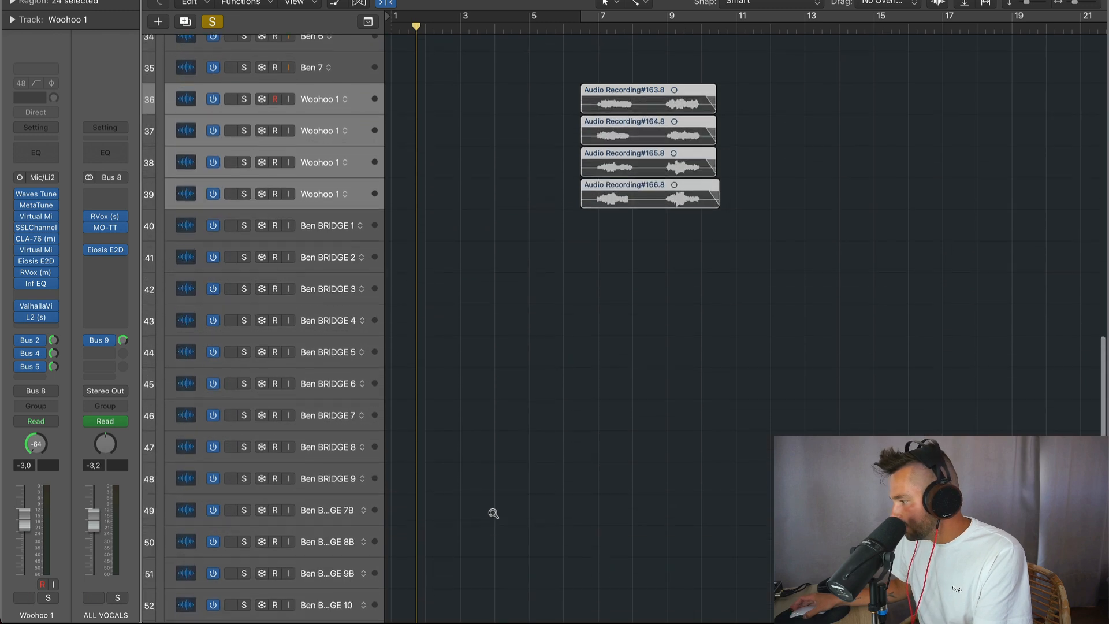
{"action": "scroll", "coordinate": [486, 497], "scroll_direction": "up", "scroll_amount": 5}
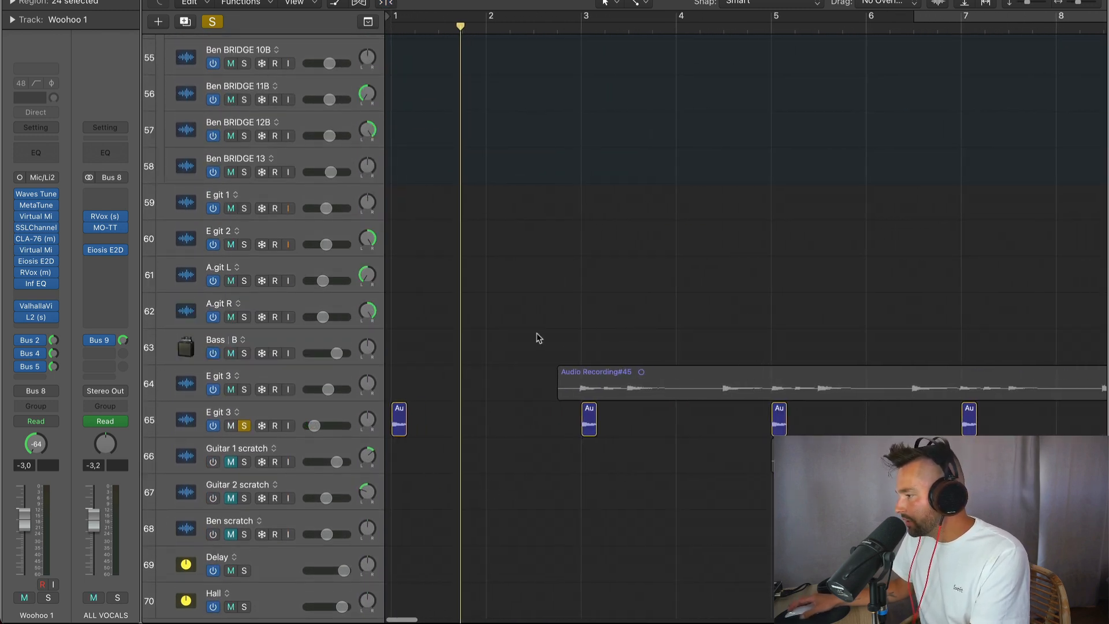
{"action": "key", "text": "space"}
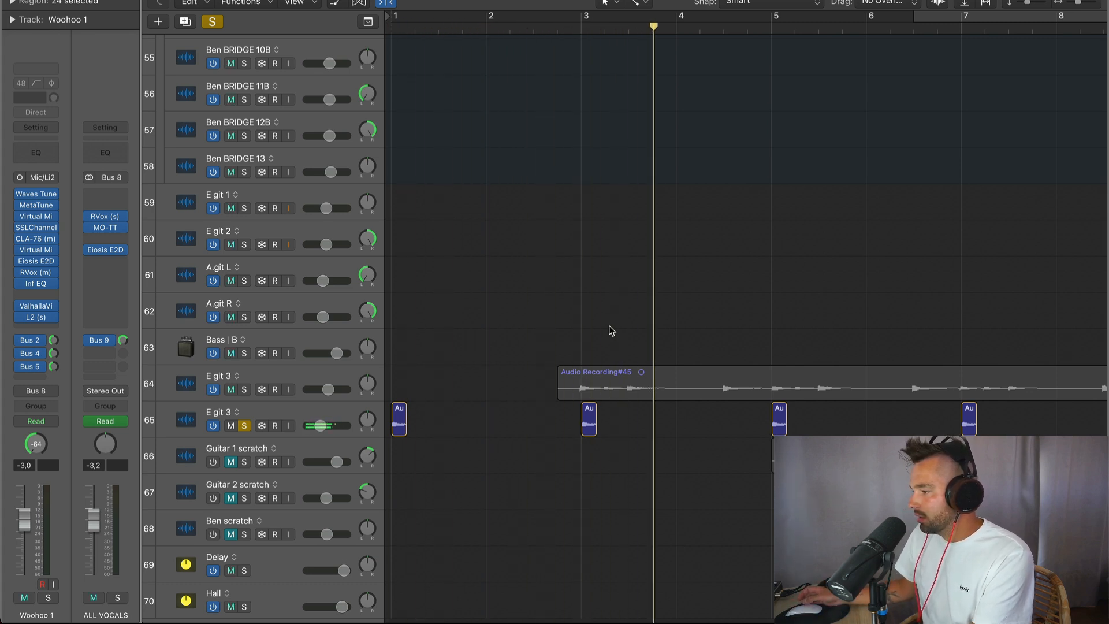
- Examine the volume automation on E git 3 track 65, hide it again, stop playback and clear the solo
{"action": "left_click", "coordinate": [290, 414]}
{"action": "key", "text": "a"}
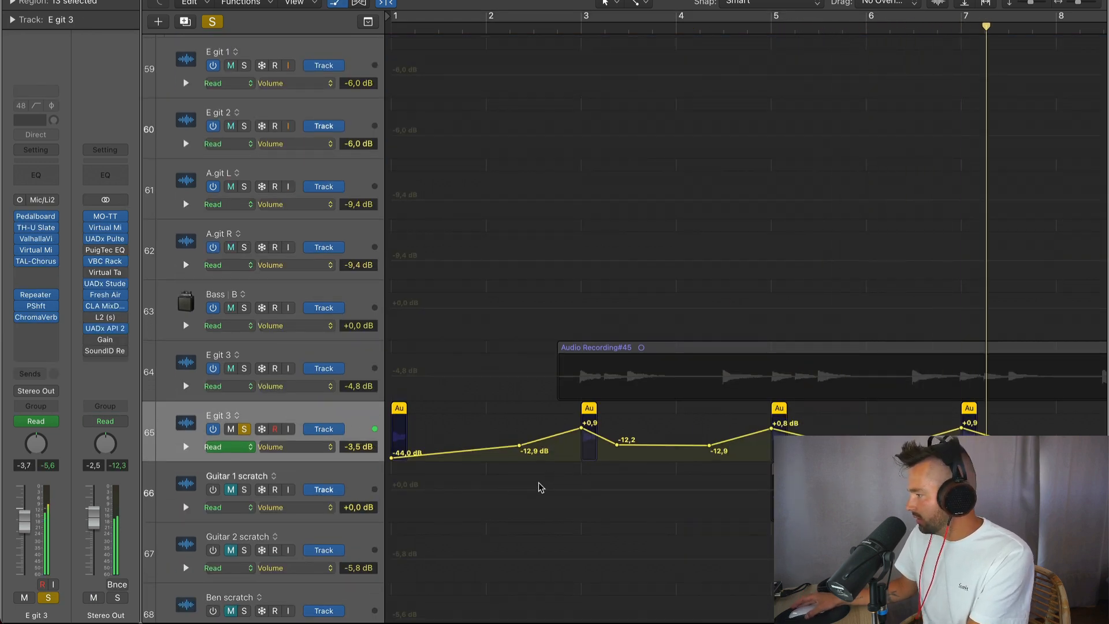
{"action": "key", "text": "a"}
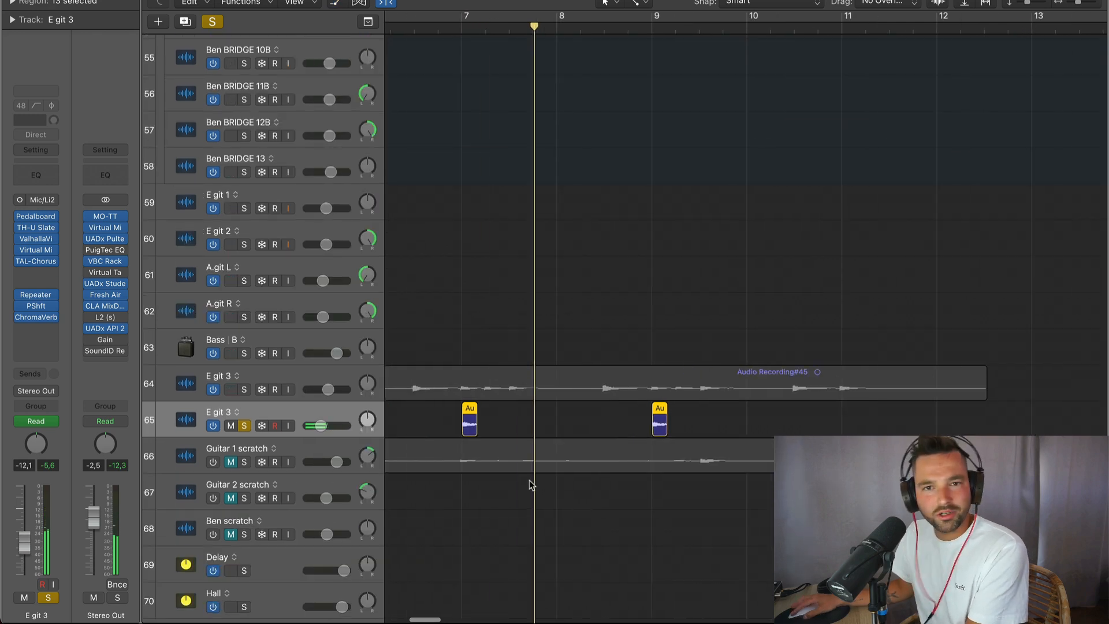
{"action": "key", "text": "space"}
{"action": "left_click", "coordinate": [245, 426]}
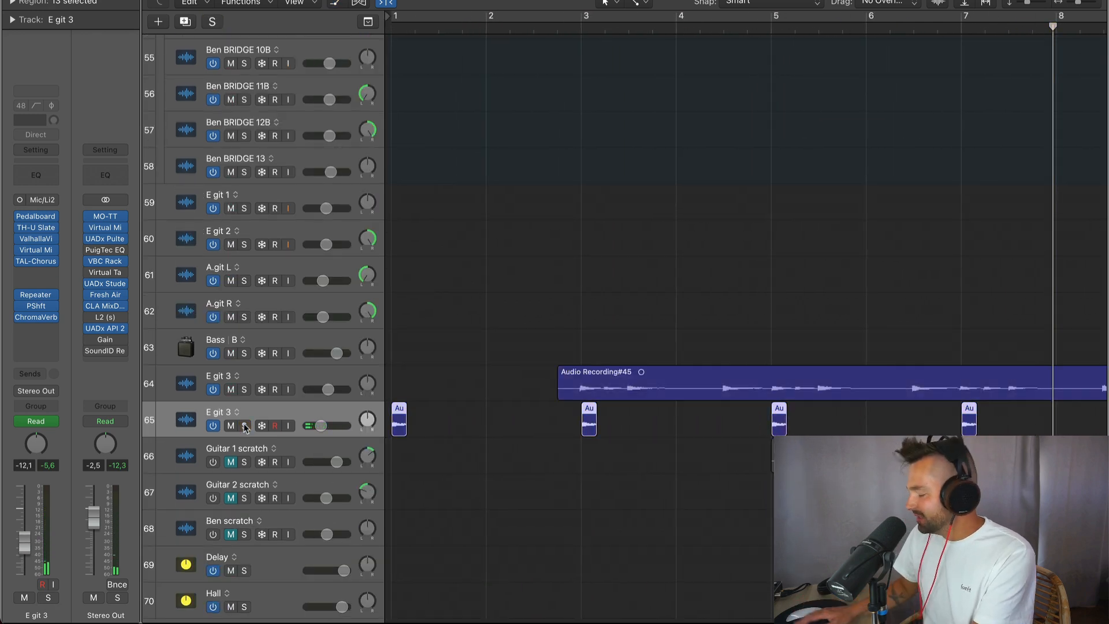
- Play the full mix from the start of the song through the intro
{"action": "key", "text": "Return"}
{"action": "key", "text": "space"}
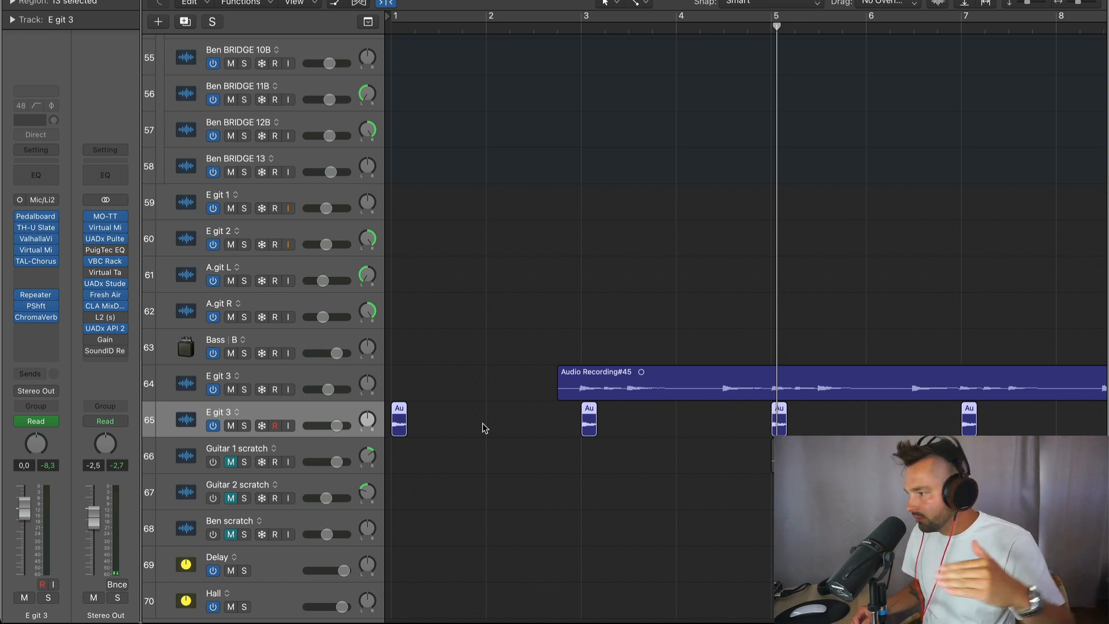
{"action": "scroll", "coordinate": [697, 380], "scroll_direction": "right", "scroll_amount": 2}
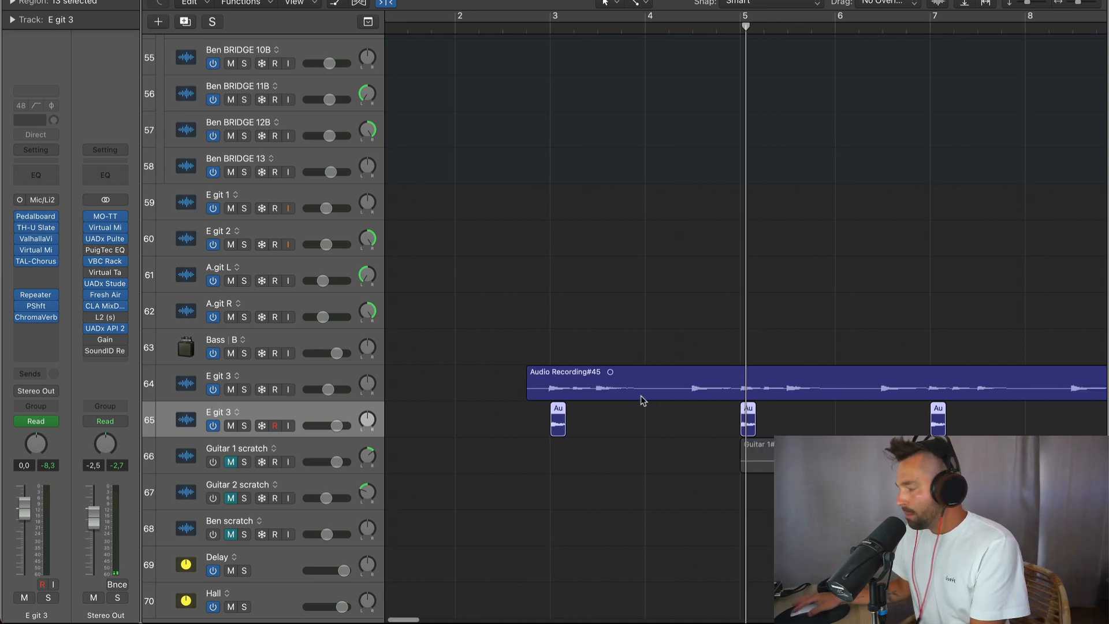
{"action": "scroll", "coordinate": [644, 400], "scroll_direction": "down", "scroll_amount": 5}
{"action": "scroll", "coordinate": [643, 401], "scroll_direction": "left", "scroll_amount": 2}
- Audition the intro from bar 1 with E git 3 track 65 muted, and from the start of Audio Recording#45 with it unmuted
{"action": "key", "text": "Return"}
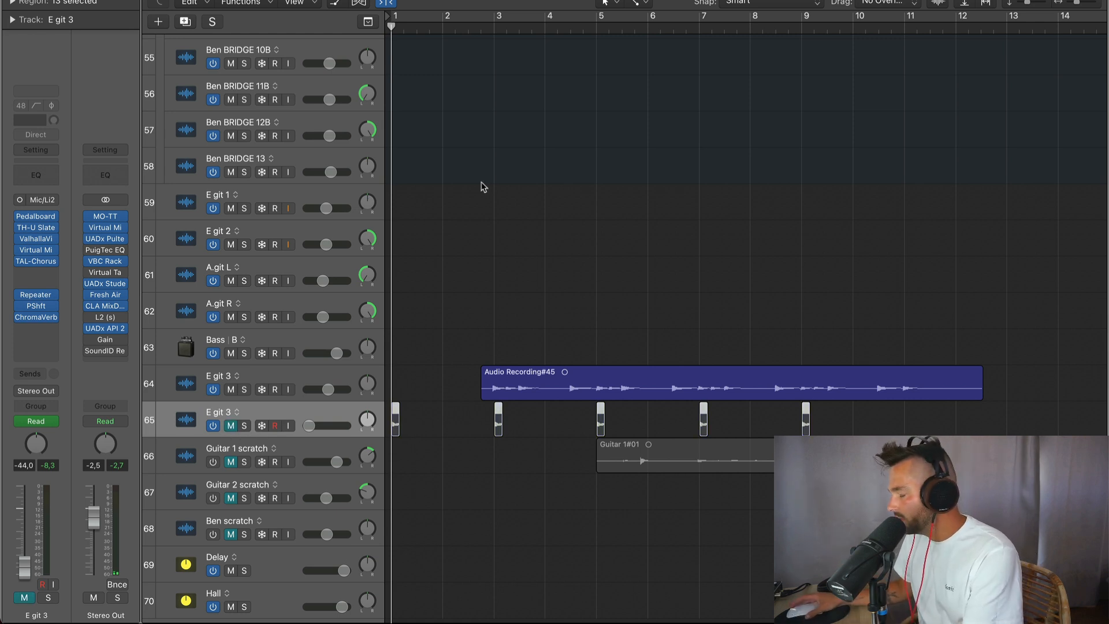
{"action": "key", "text": "space"}
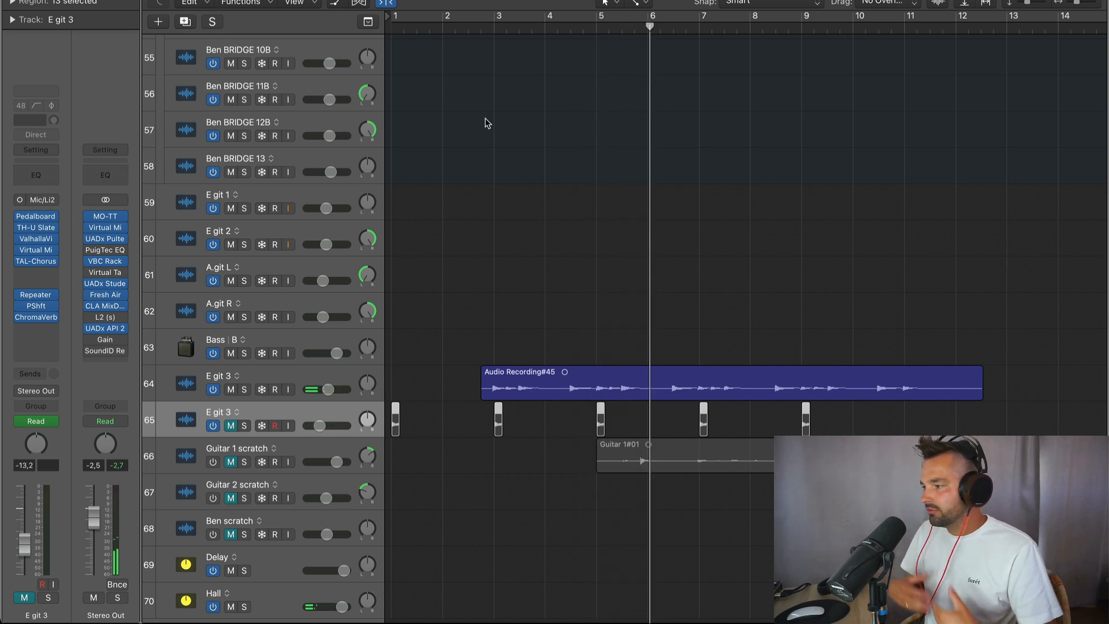
{"action": "left_click", "coordinate": [483, 18]}
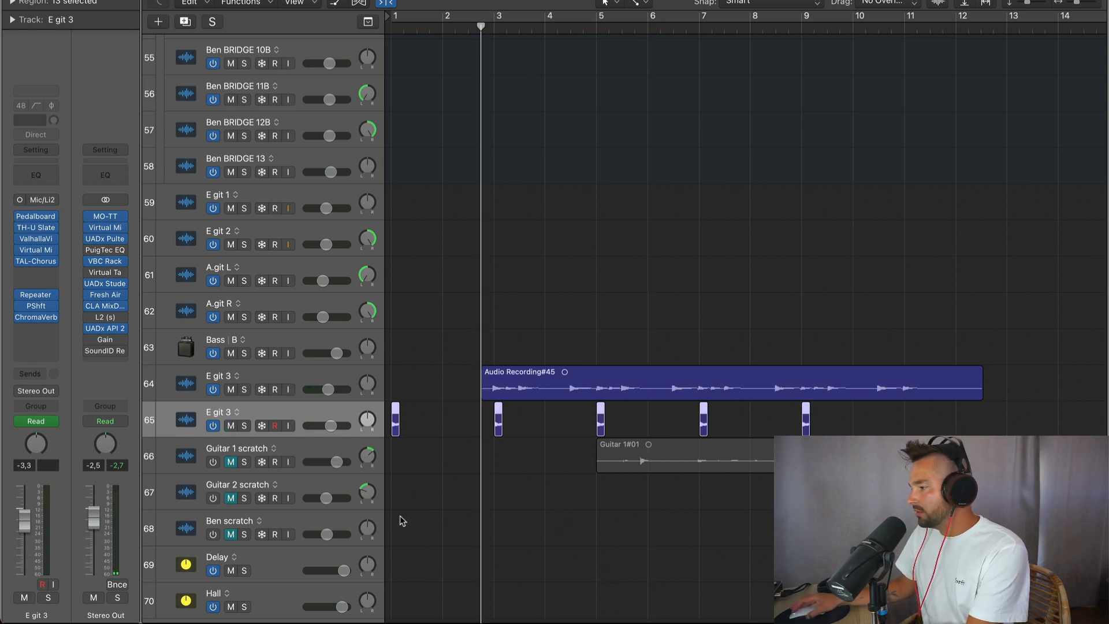
{"action": "key", "text": "space"}
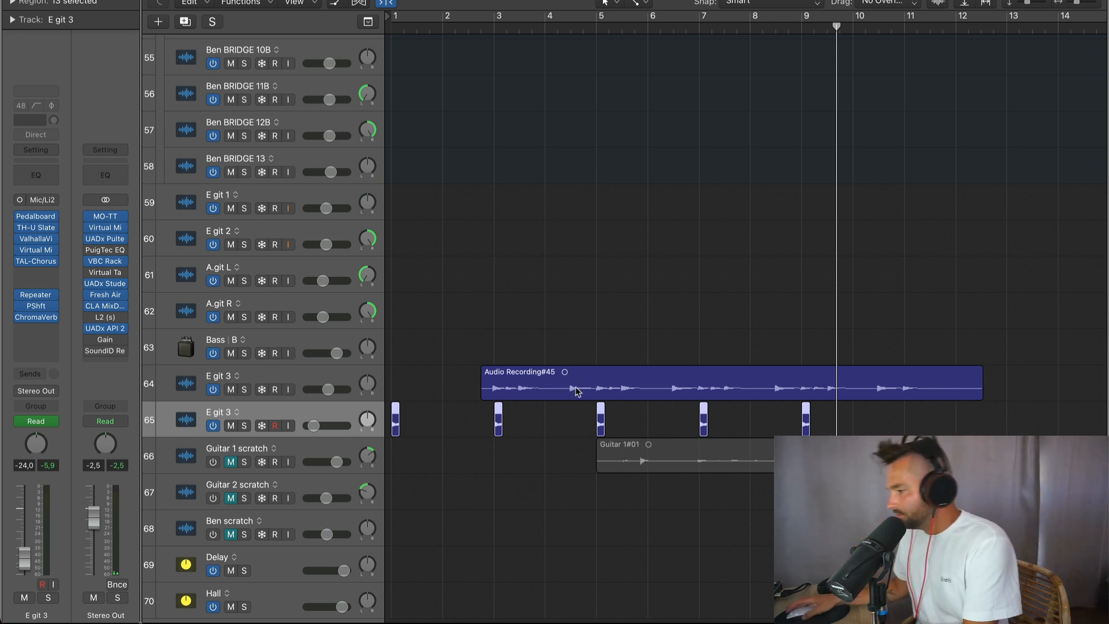
- Select E git 3 track 64, audition it in solo from the start of Audio Recording#45, stop playback and clear the solo
{"action": "left_click", "coordinate": [256, 379]}
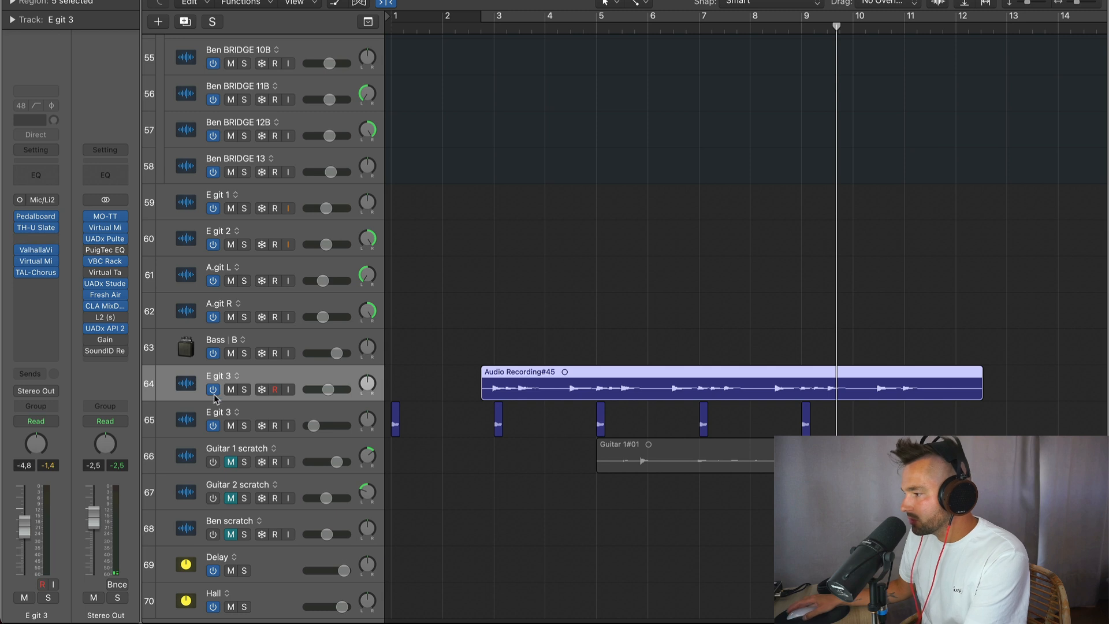
{"action": "left_click", "coordinate": [245, 390]}
{"action": "left_click", "coordinate": [480, 30]}
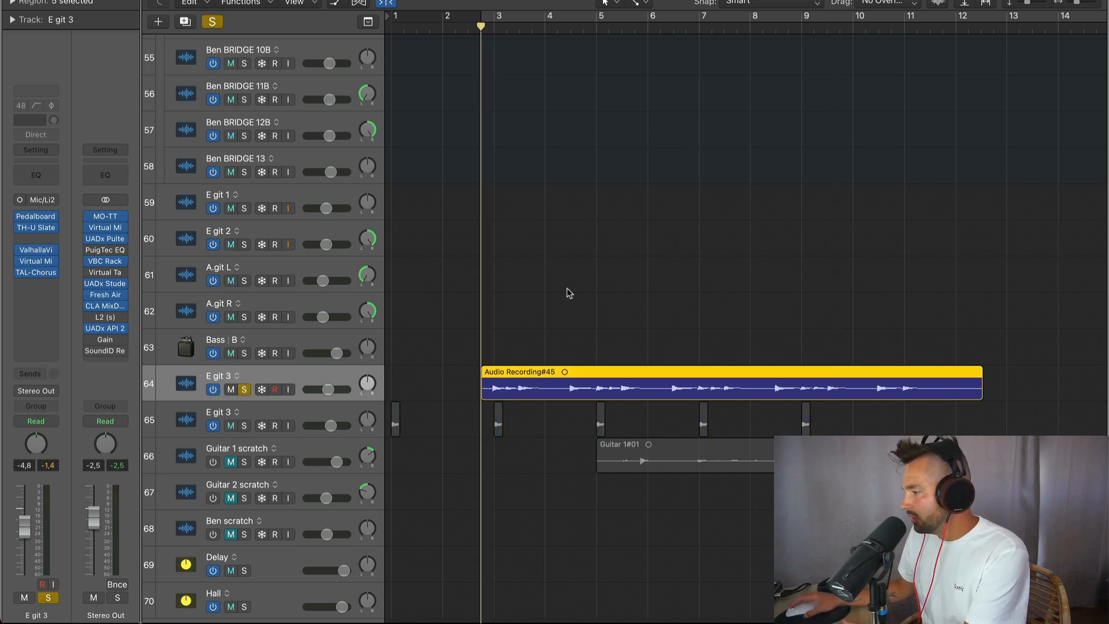
{"action": "key", "text": "space"}
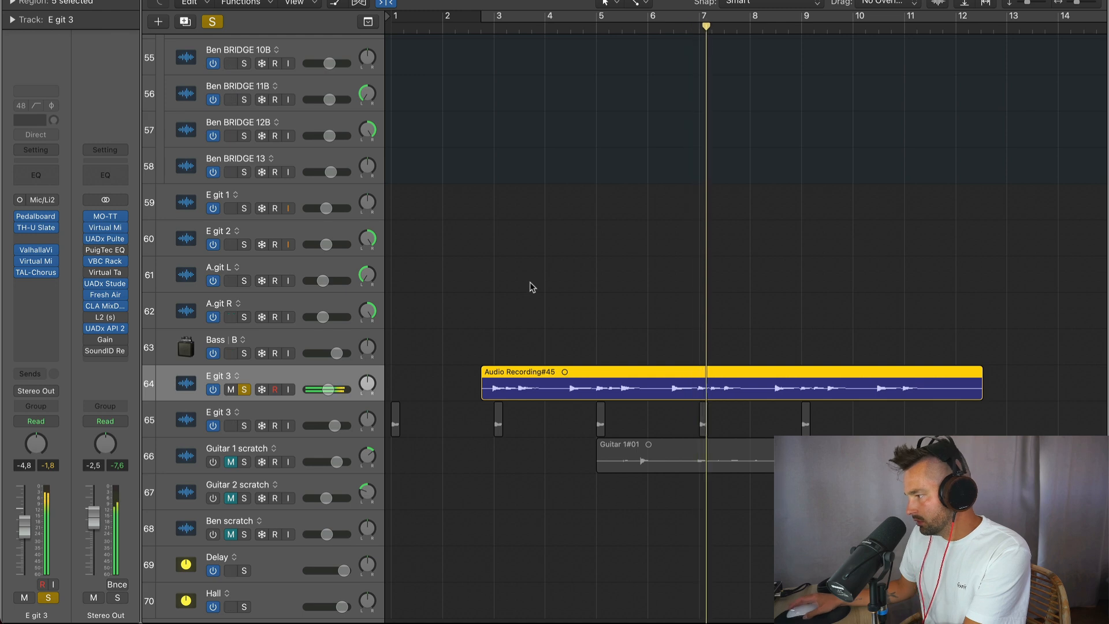
{"action": "key", "text": "space"}
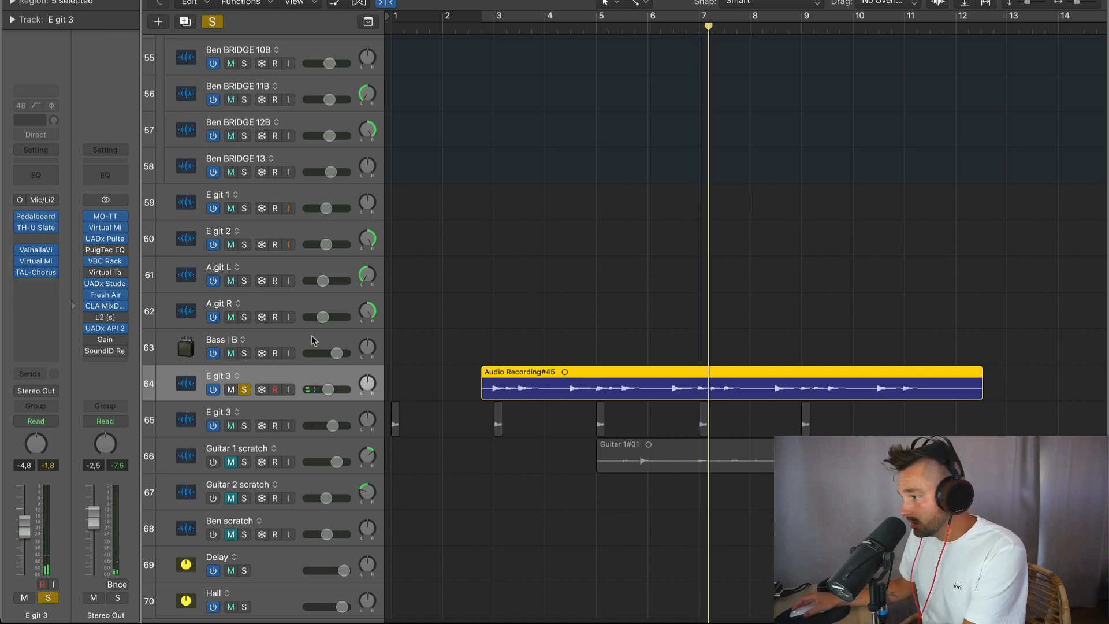
{"action": "left_click", "coordinate": [248, 391]}
- Play the full mix from about bar 8, just before the lead vocal entry
{"action": "key", "text": "super+Left"}
{"action": "key", "text": "super+Left"}
{"action": "key", "text": "super+Left"}
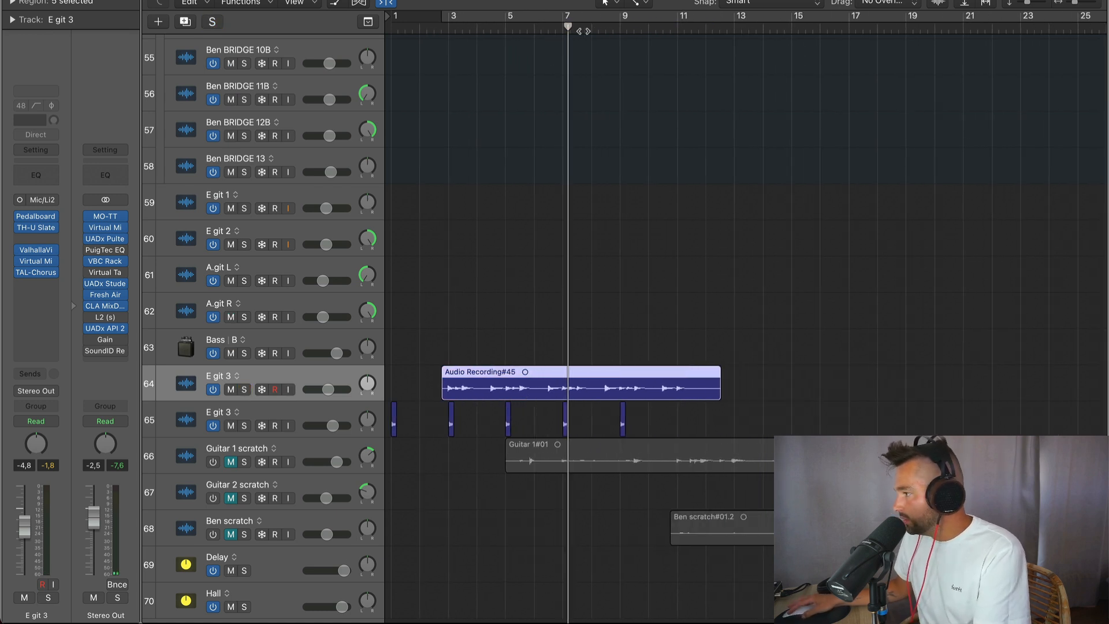
{"action": "left_click", "coordinate": [601, 33]}
{"action": "key", "text": "space"}
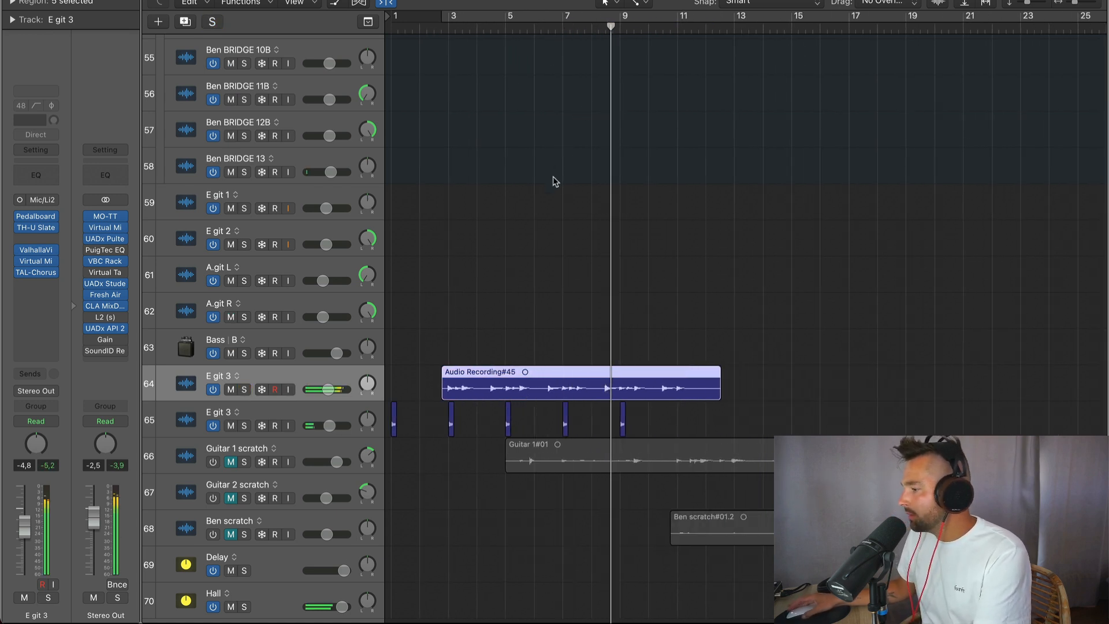
- Audition the lead vocal scratch track 27 in solo during playback, select it and clear the solo
{"action": "scroll", "coordinate": [553, 175], "scroll_direction": "down", "scroll_amount": 2}
{"action": "scroll", "coordinate": [553, 176], "scroll_direction": "up", "scroll_amount": 20}
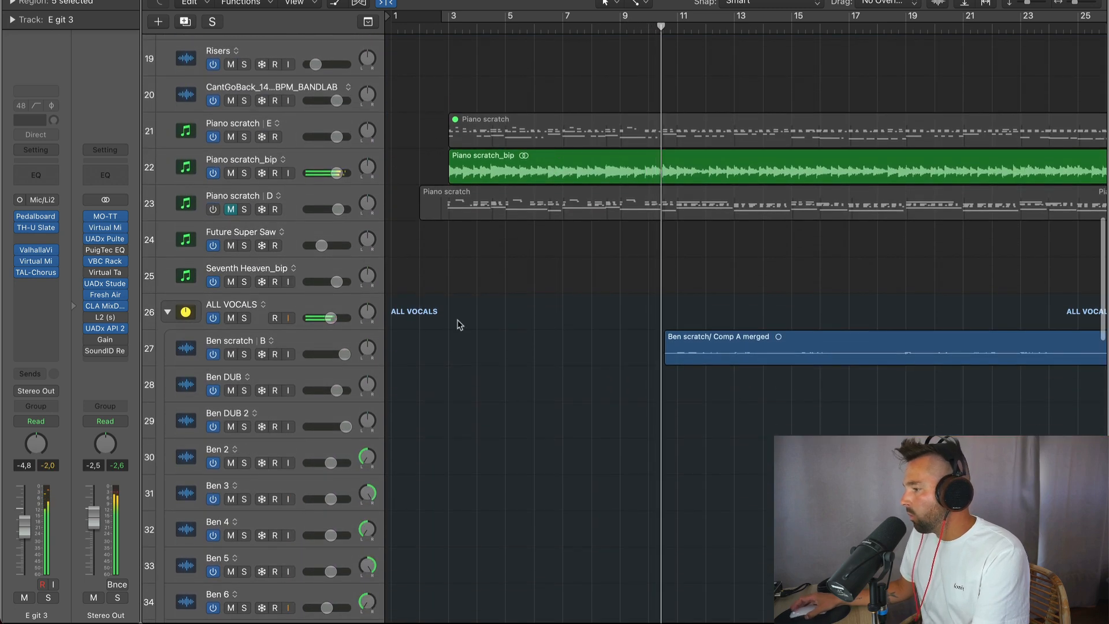
{"action": "left_click", "coordinate": [244, 354]}
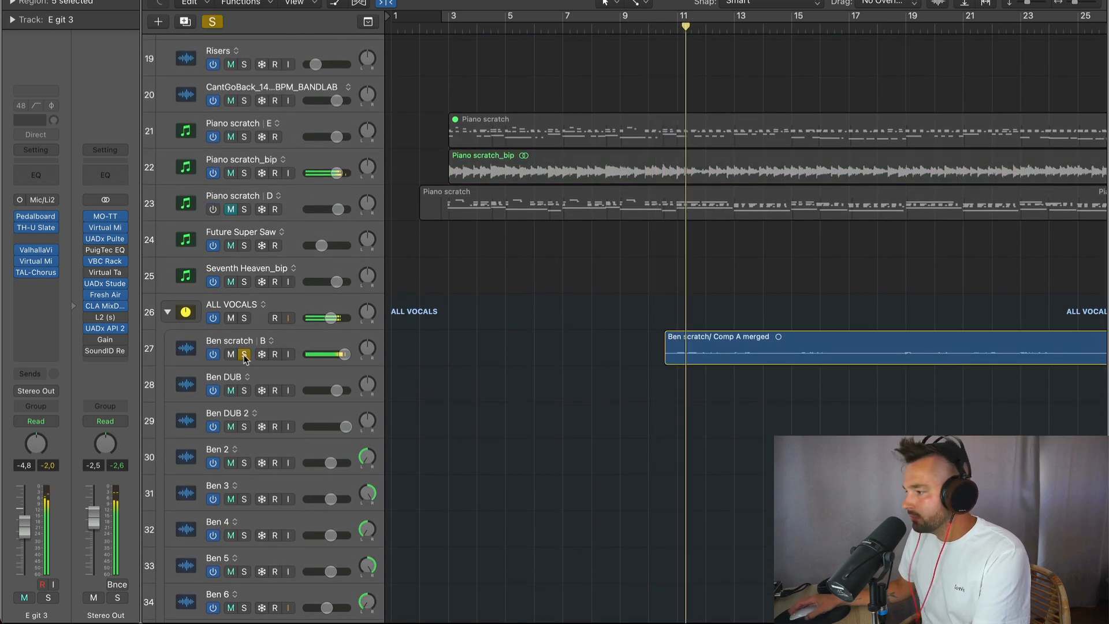
{"action": "left_click", "coordinate": [297, 342]}
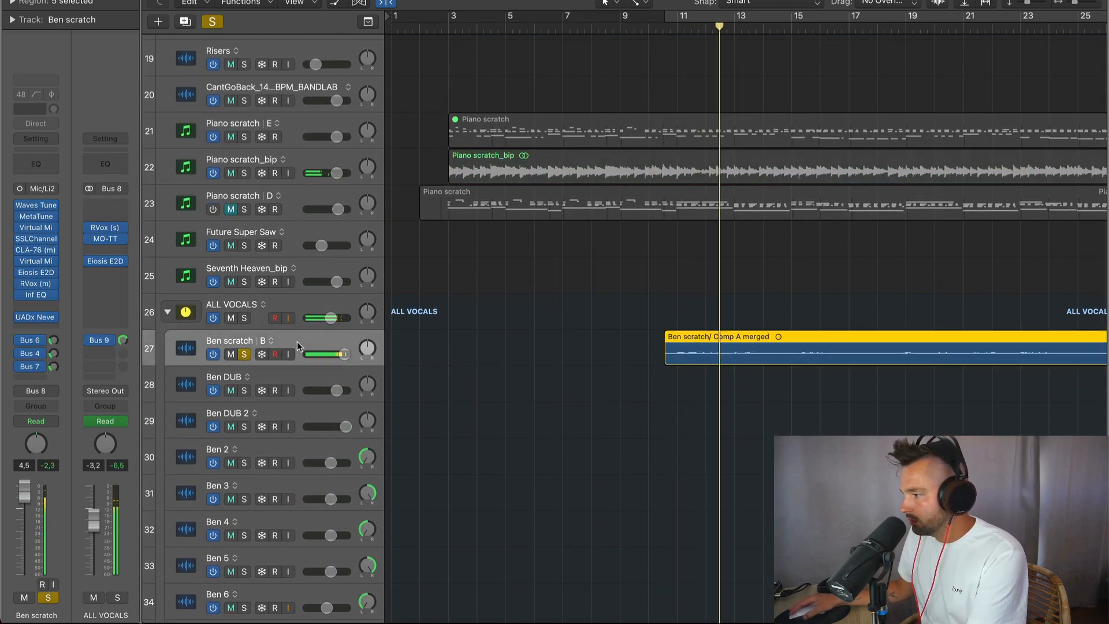
{"action": "left_click", "coordinate": [241, 356]}
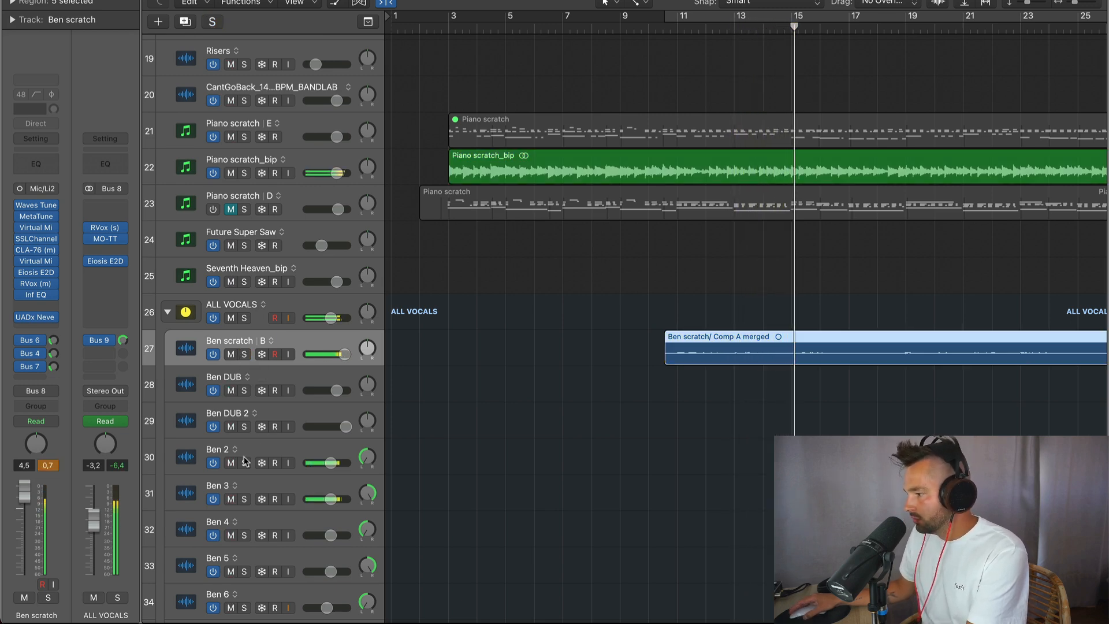
- Solo the lead vocal scratch track 27 together with the vocal layers on tracks 30 and 31
{"action": "left_click", "coordinate": [245, 355]}
{"action": "left_click", "coordinate": [244, 463]}
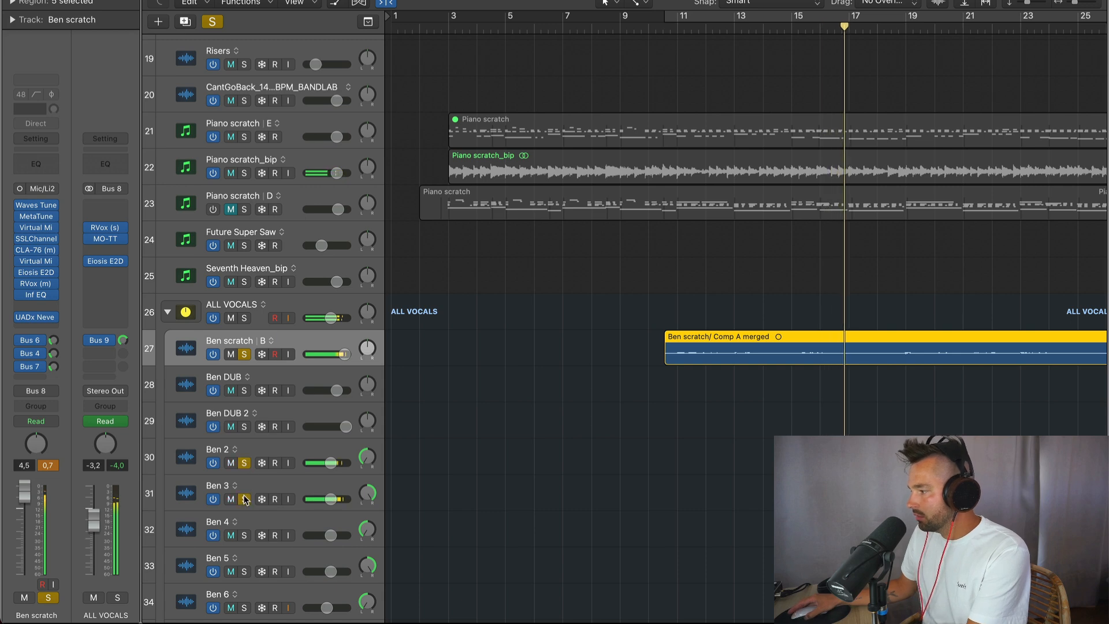
{"action": "left_click", "coordinate": [244, 499]}
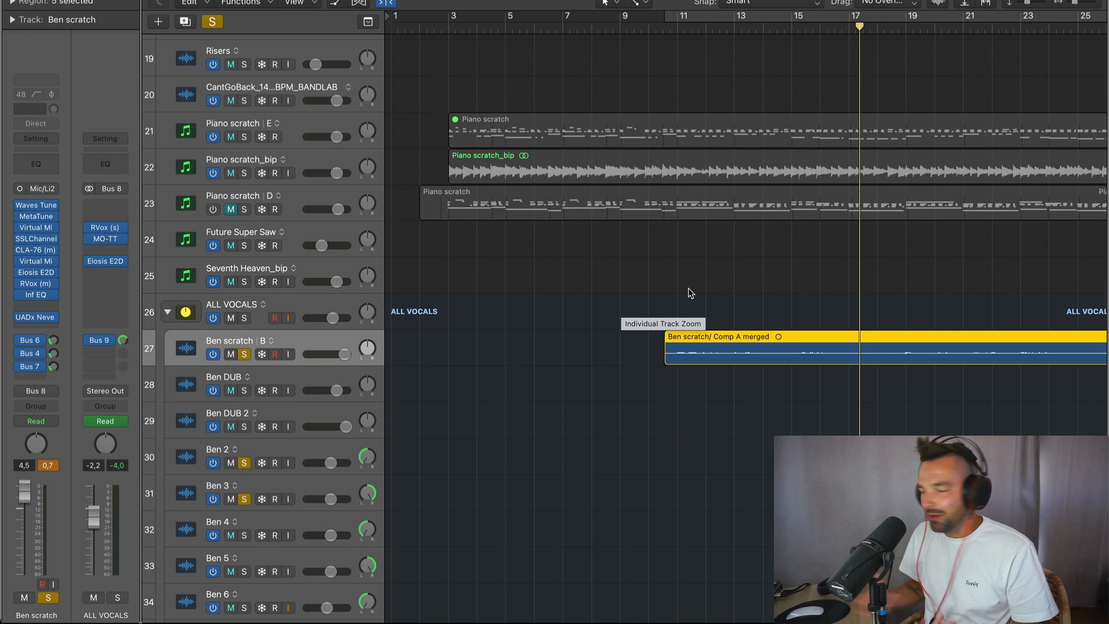
- Examine the vocal layer regions on tracks 30 and 31 along the timeline, and deselect the lead vocal region
{"action": "scroll", "coordinate": [690, 291], "scroll_direction": "down", "scroll_amount": 3}
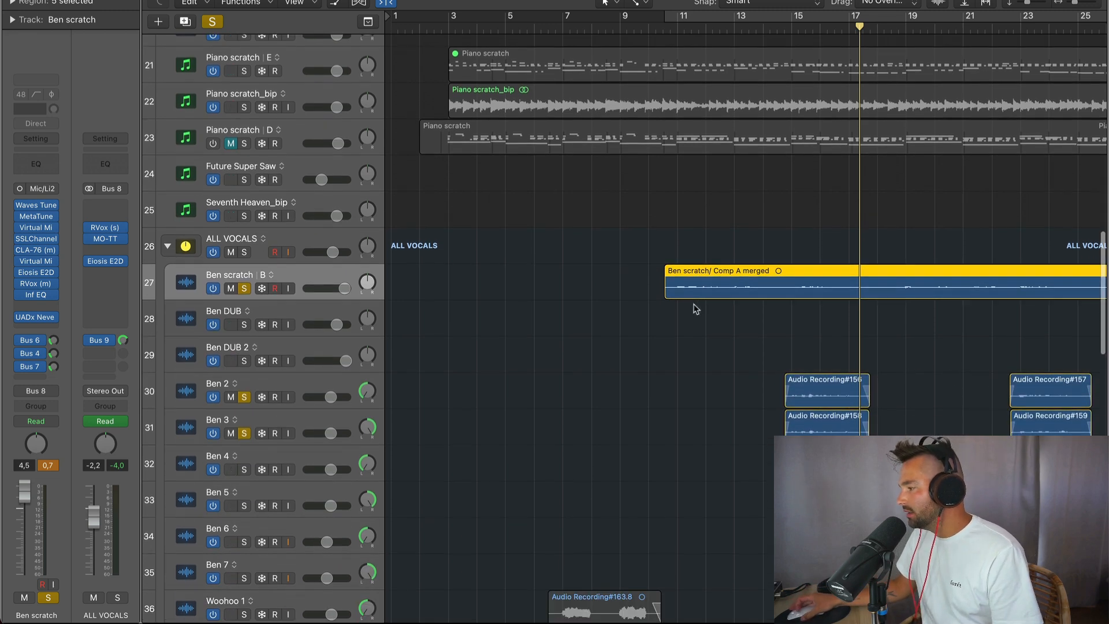
{"action": "scroll", "coordinate": [693, 308], "scroll_direction": "down", "scroll_amount": 5}
{"action": "scroll", "coordinate": [694, 308], "scroll_direction": "up", "scroll_amount": 2}
{"action": "scroll", "coordinate": [693, 308], "scroll_direction": "right", "scroll_amount": 10}
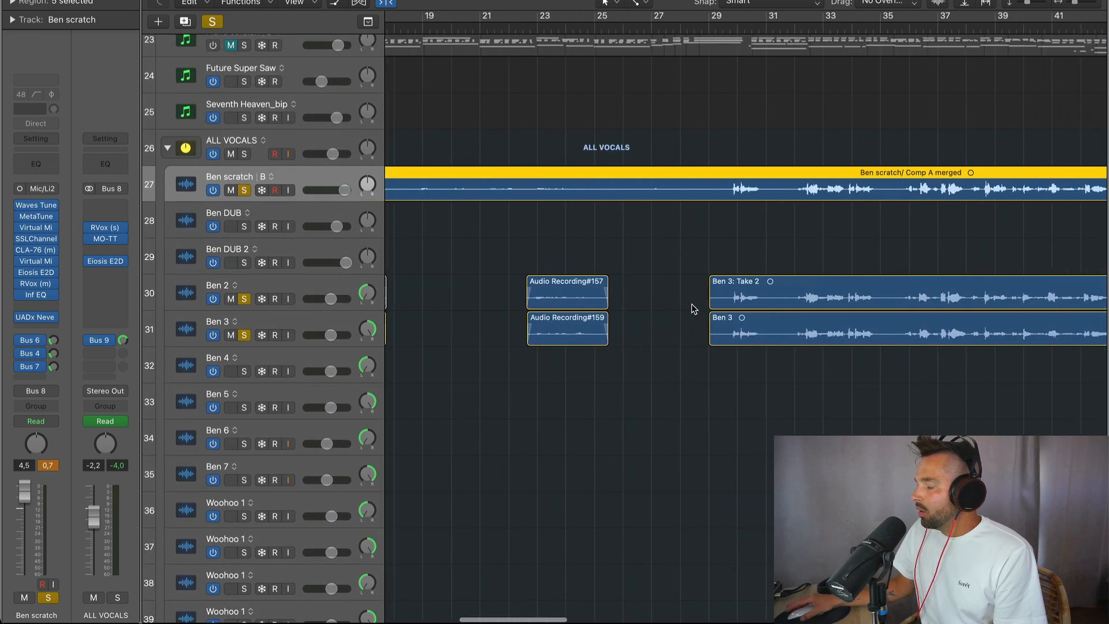
{"action": "scroll", "coordinate": [692, 304], "scroll_direction": "left", "scroll_amount": 10}
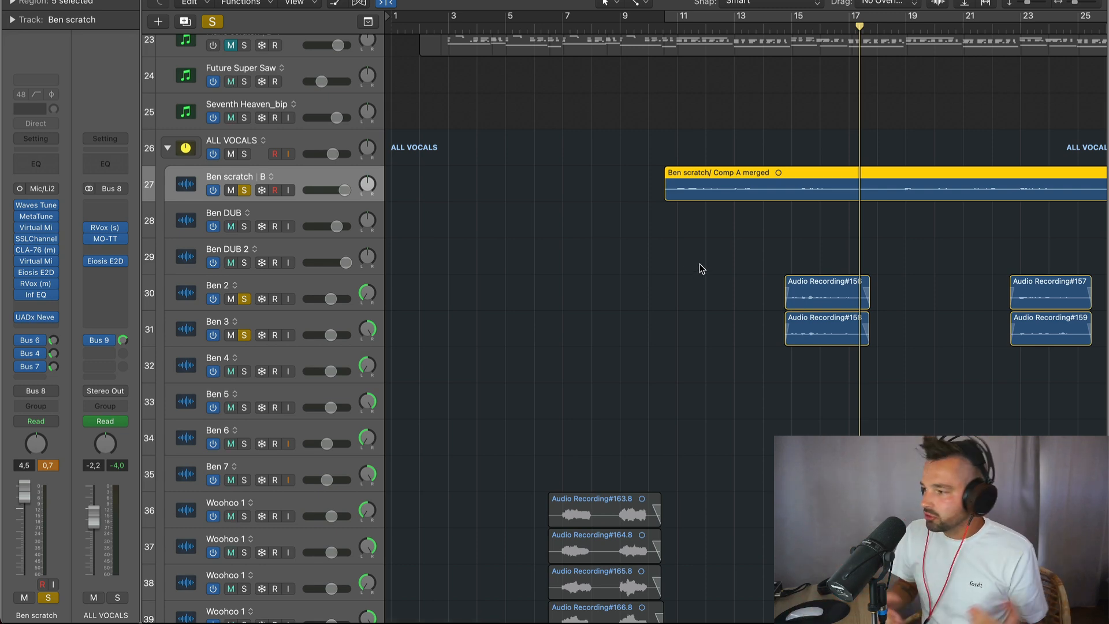
{"action": "left_click", "coordinate": [692, 279]}
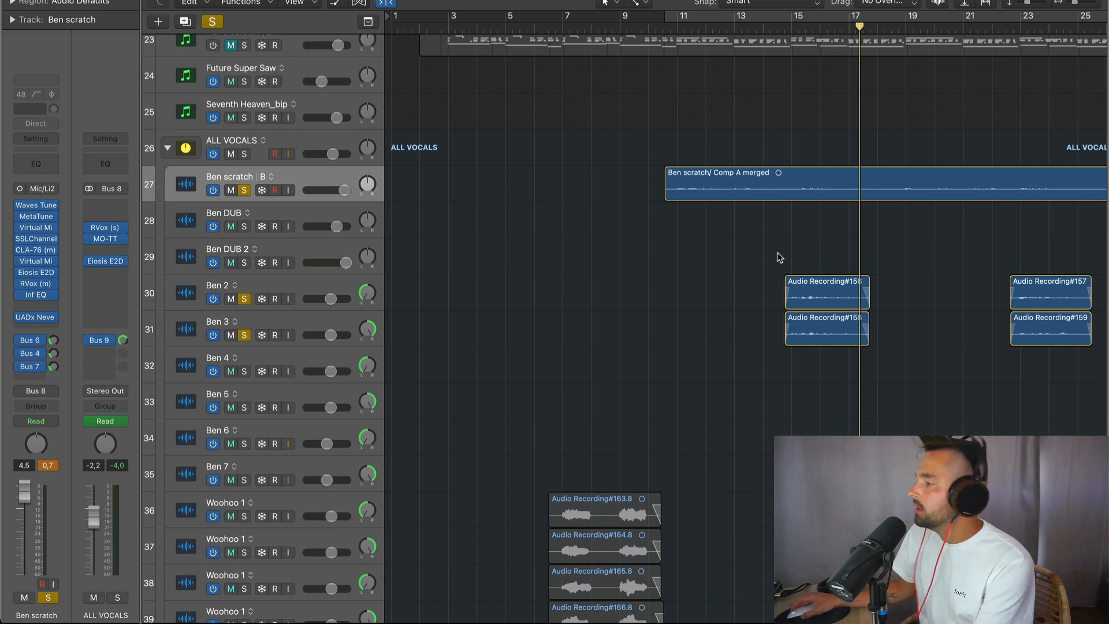
- Play the soloed lead vocal and its layers from just before bar 15, clearing all solos during playback
{"action": "left_click", "coordinate": [771, 36]}
{"action": "scroll", "coordinate": [768, 190], "scroll_direction": "right", "scroll_amount": 5}
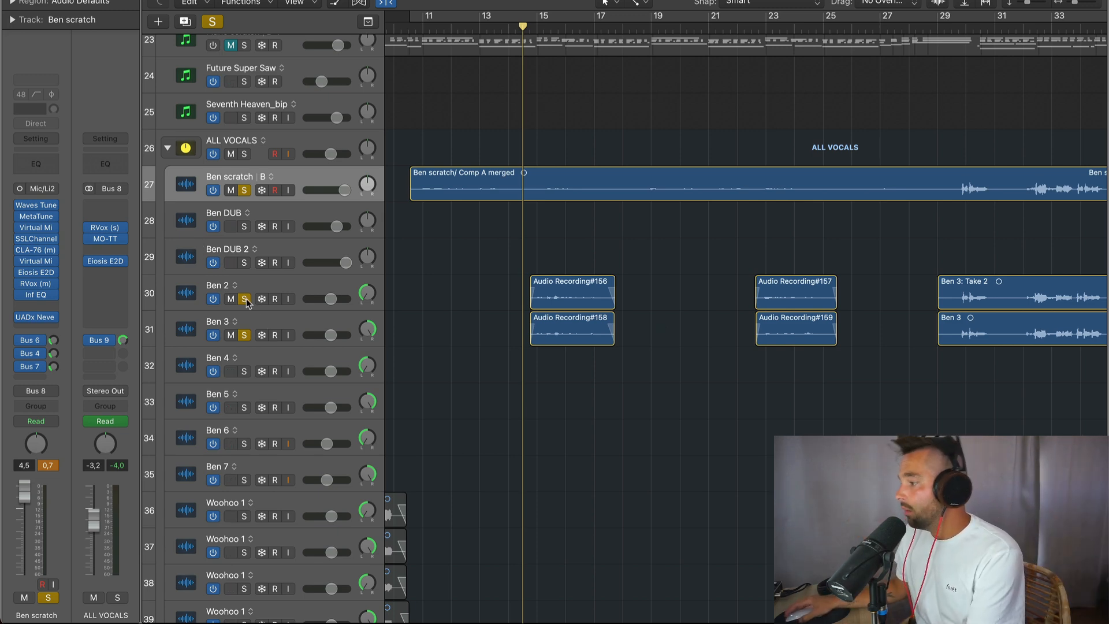
{"action": "key", "text": "space"}
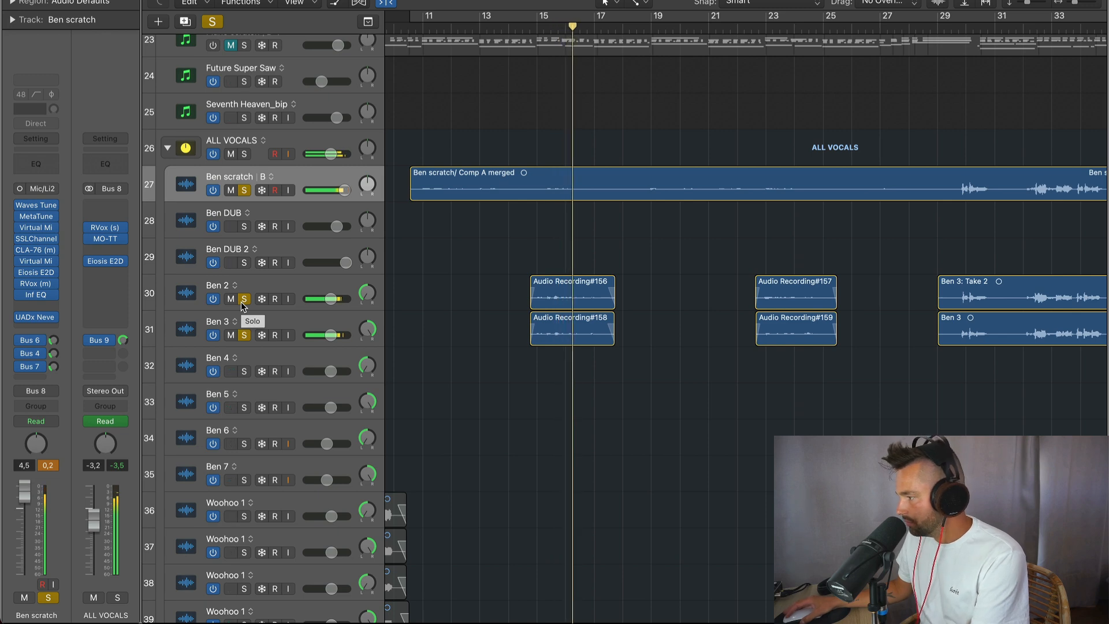
{"action": "left_click", "coordinate": [244, 300], "text": "alt"}
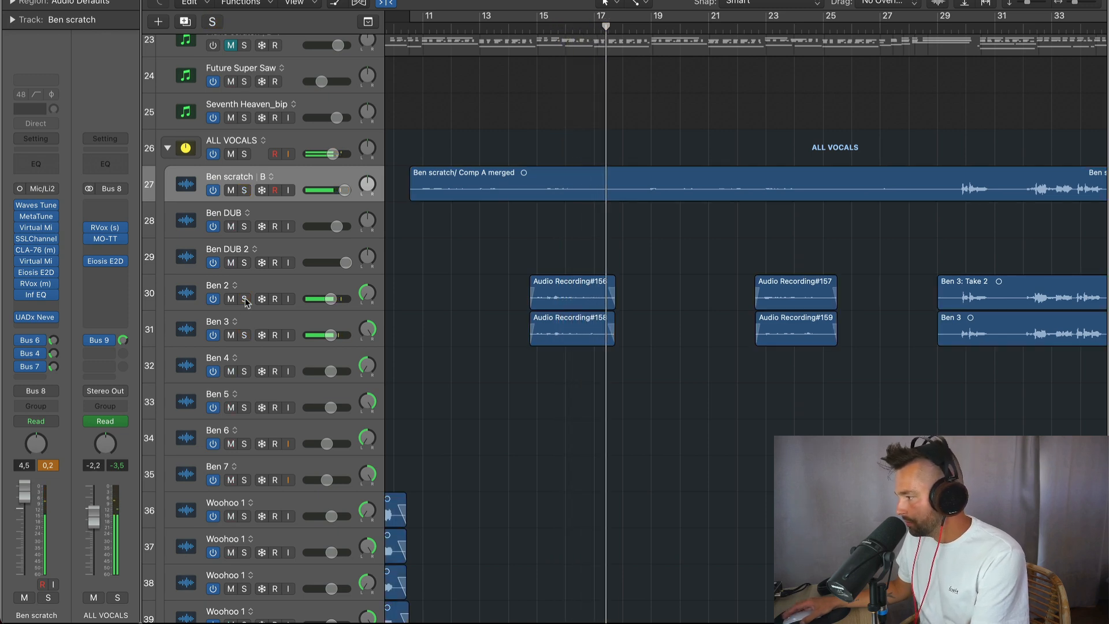
{"action": "scroll", "coordinate": [597, 255], "scroll_direction": "right", "scroll_amount": 5}
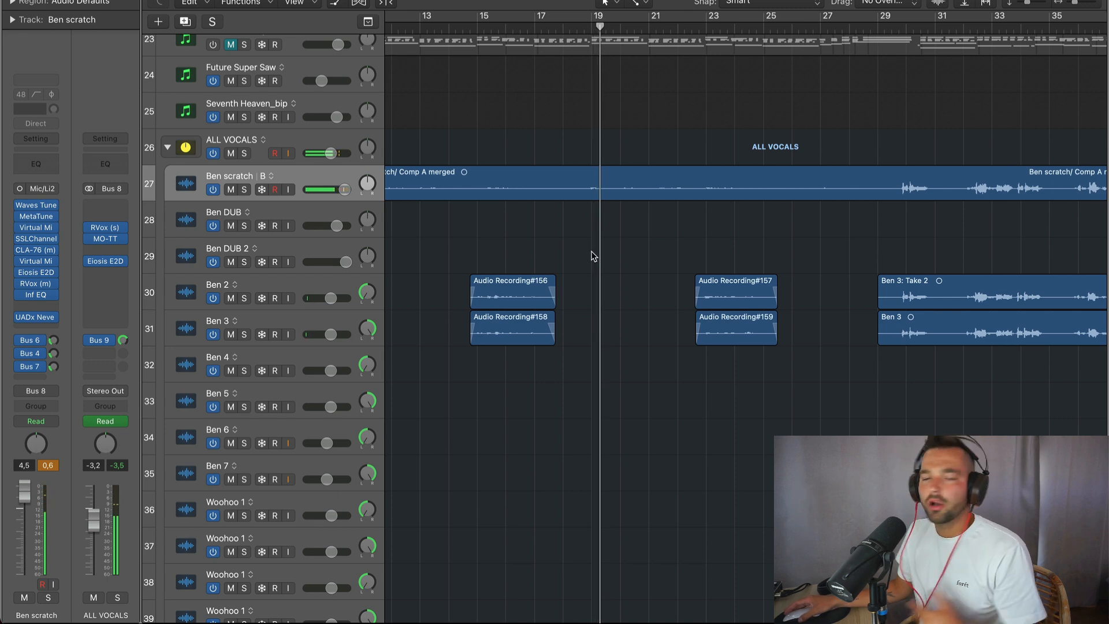
- Mute the vocal layers on tracks 30 and 31, play from the start of their first regions, and unmute them during playback
{"action": "left_click", "coordinate": [317, 294]}
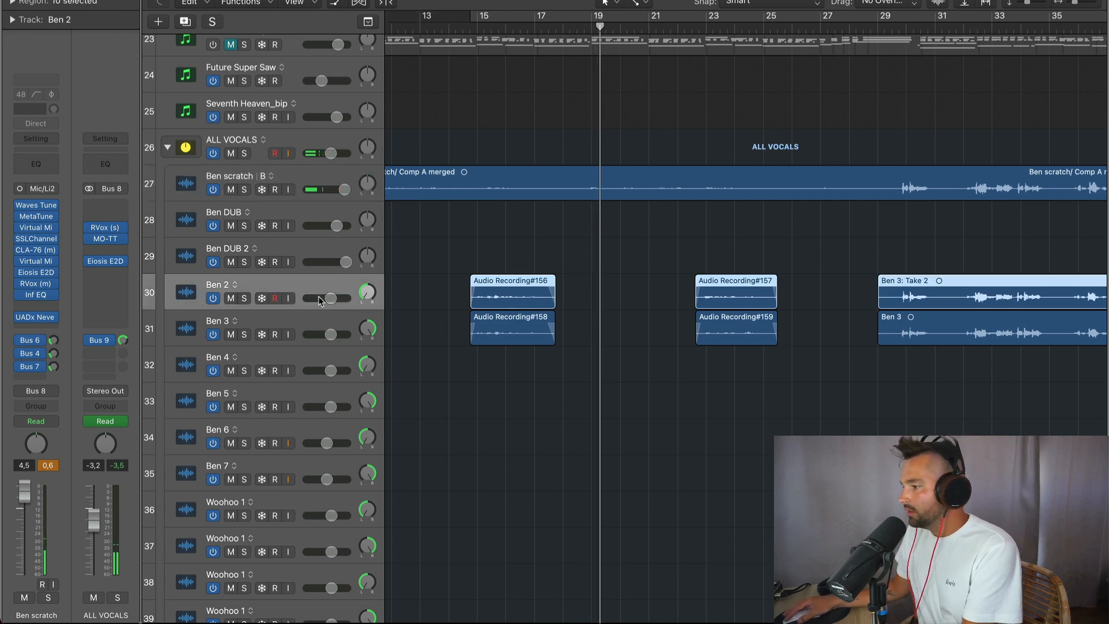
{"action": "left_click", "coordinate": [316, 327], "text": "shift"}
{"action": "key", "text": "ctrl+m"}
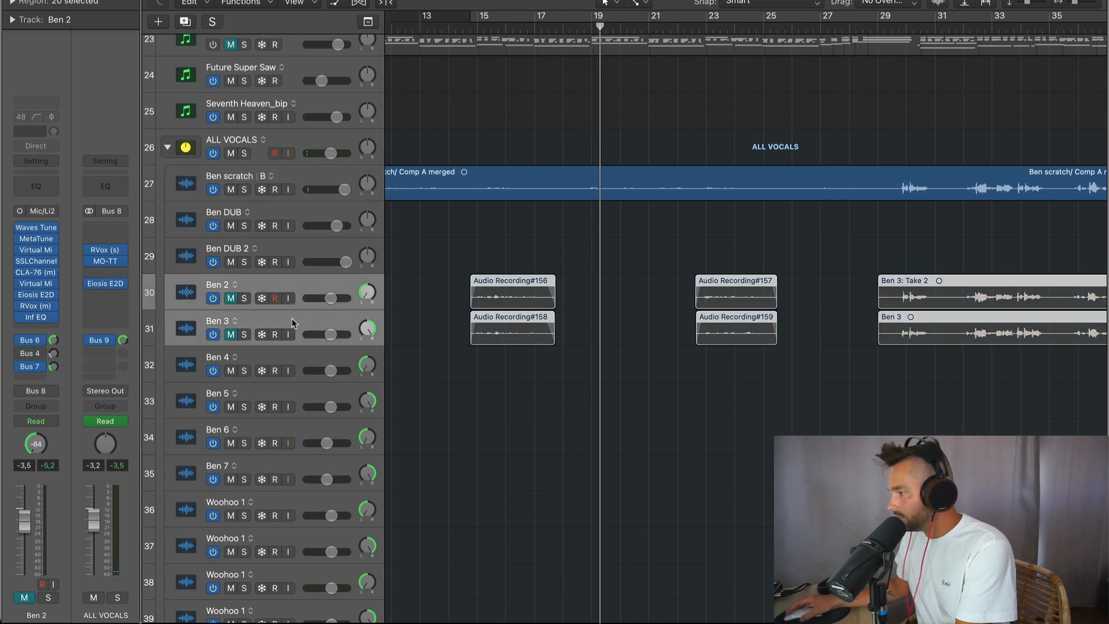
{"action": "left_click", "coordinate": [468, 30]}
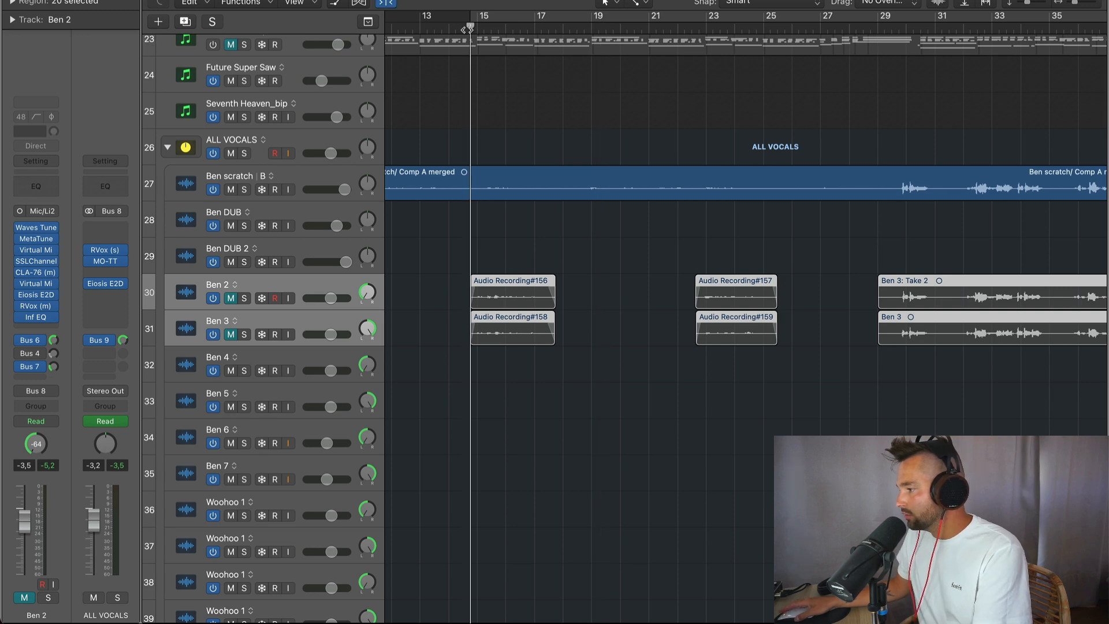
{"action": "key", "text": "space"}
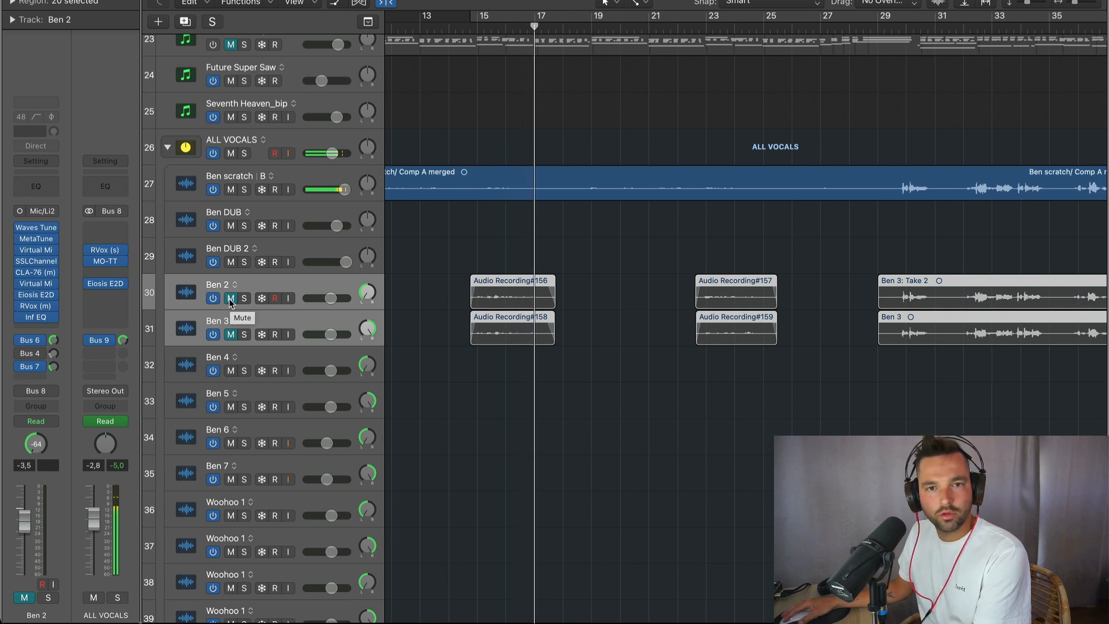
{"action": "left_click", "coordinate": [231, 298]}
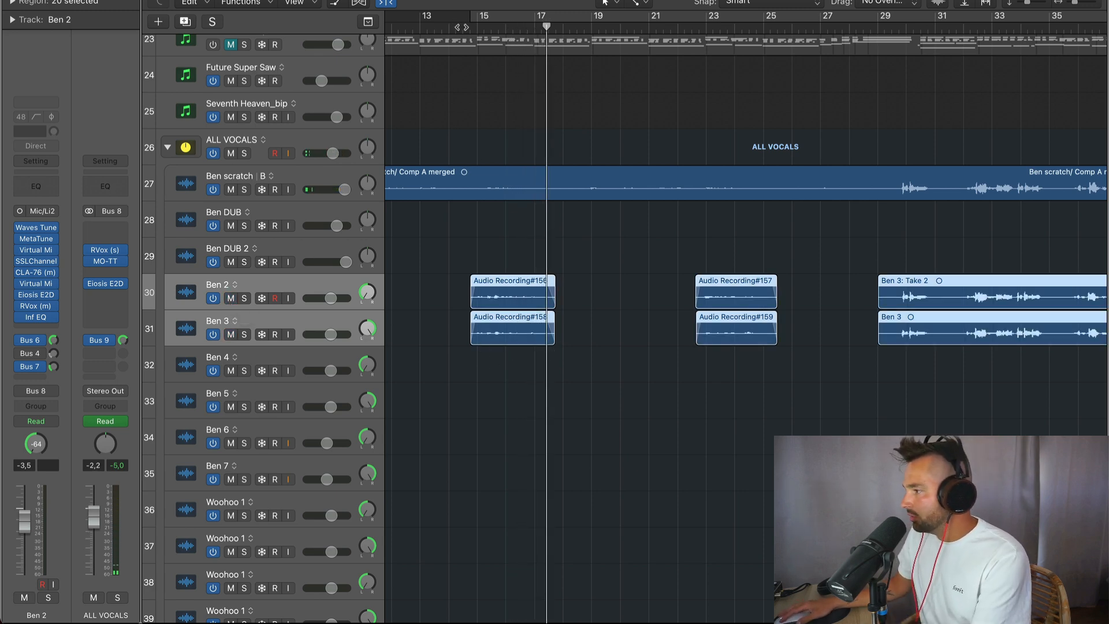
- Play the full mix from about bar 22 into the long vocal layer regions on tracks 30 and 31
{"action": "left_click", "coordinate": [463, 27]}
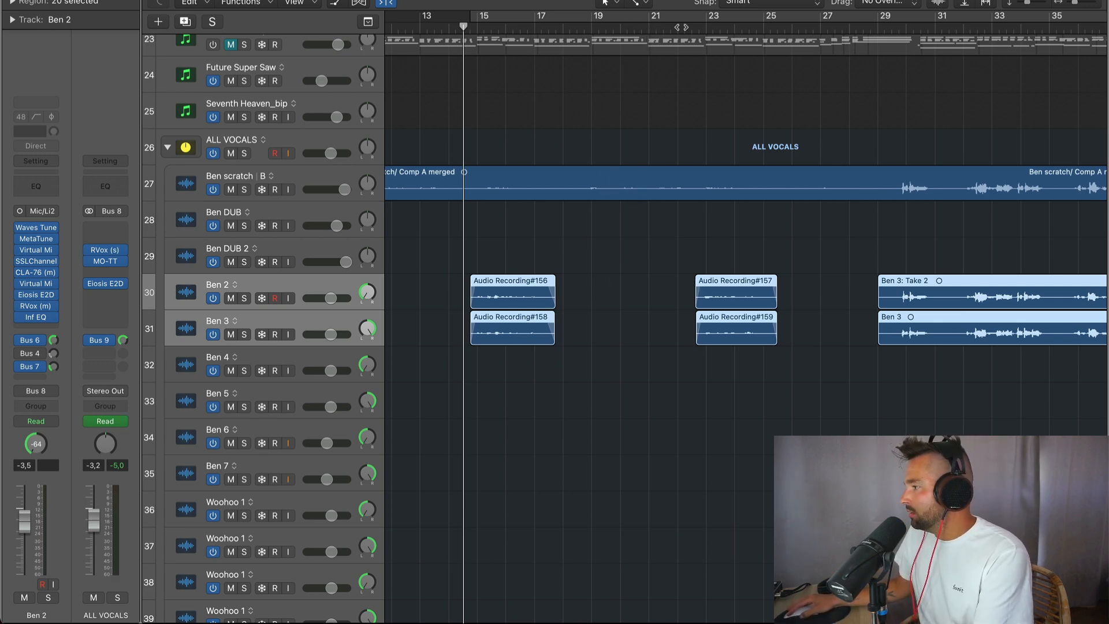
{"action": "left_click", "coordinate": [681, 27]}
{"action": "key", "text": "space"}
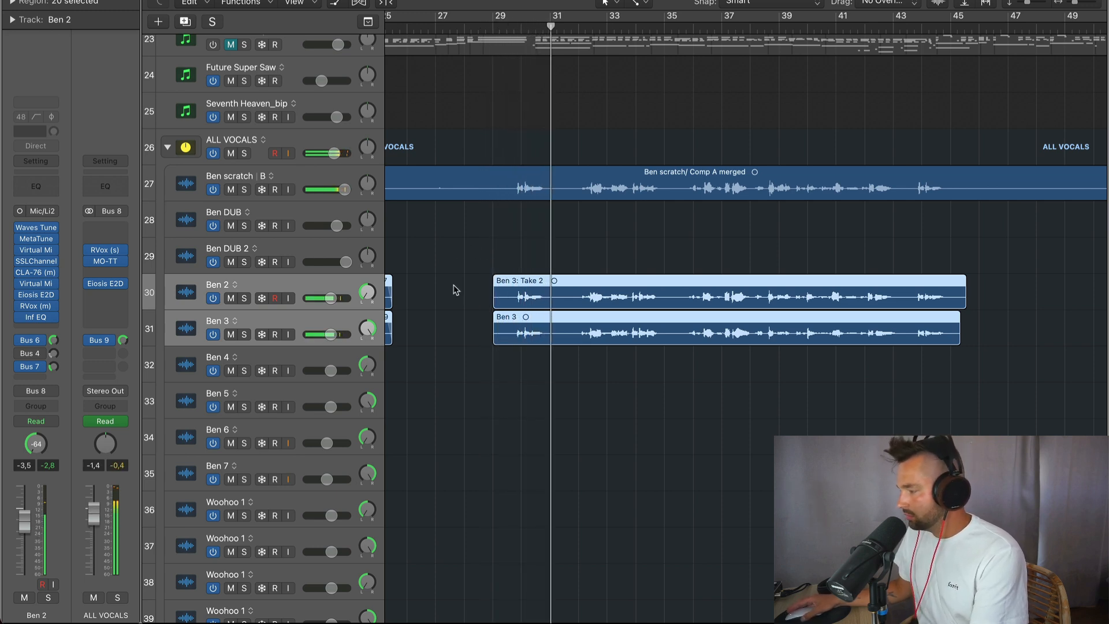
{"action": "scroll", "coordinate": [435, 291], "scroll_direction": "right", "scroll_amount": 3}
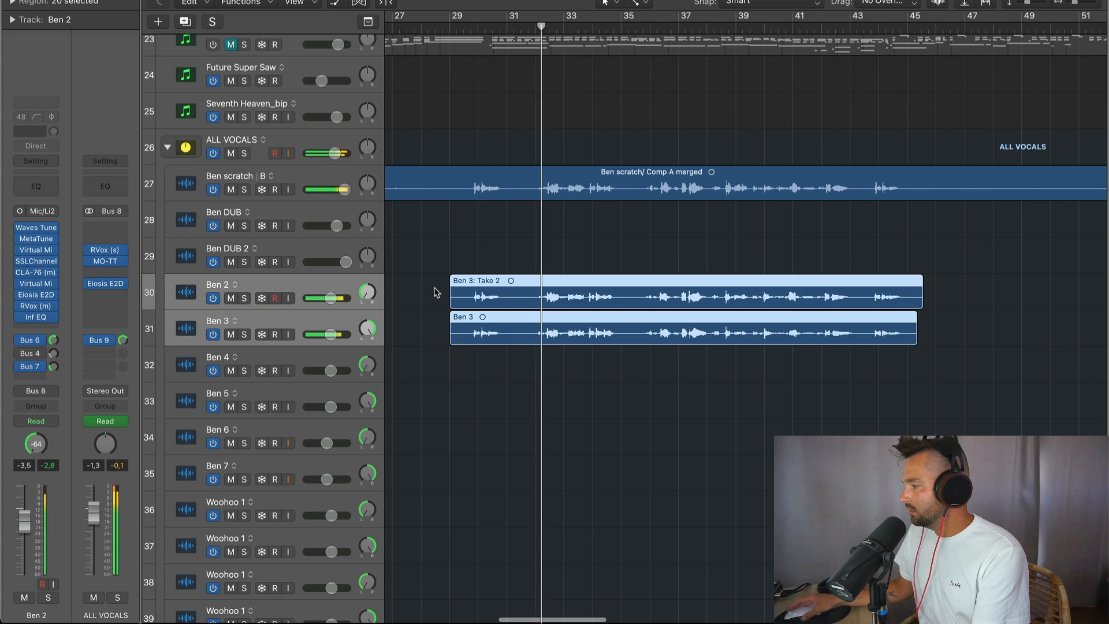
{"action": "scroll", "coordinate": [675, 342], "scroll_direction": "down", "scroll_amount": 3}
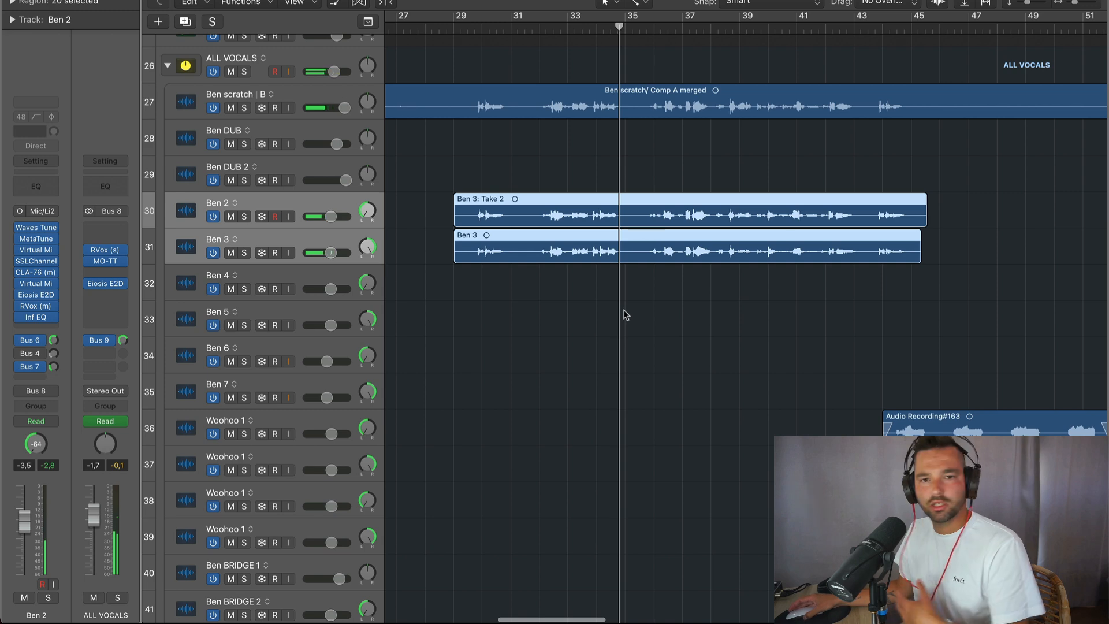
{"action": "scroll", "coordinate": [640, 309], "scroll_direction": "right", "scroll_amount": 3}
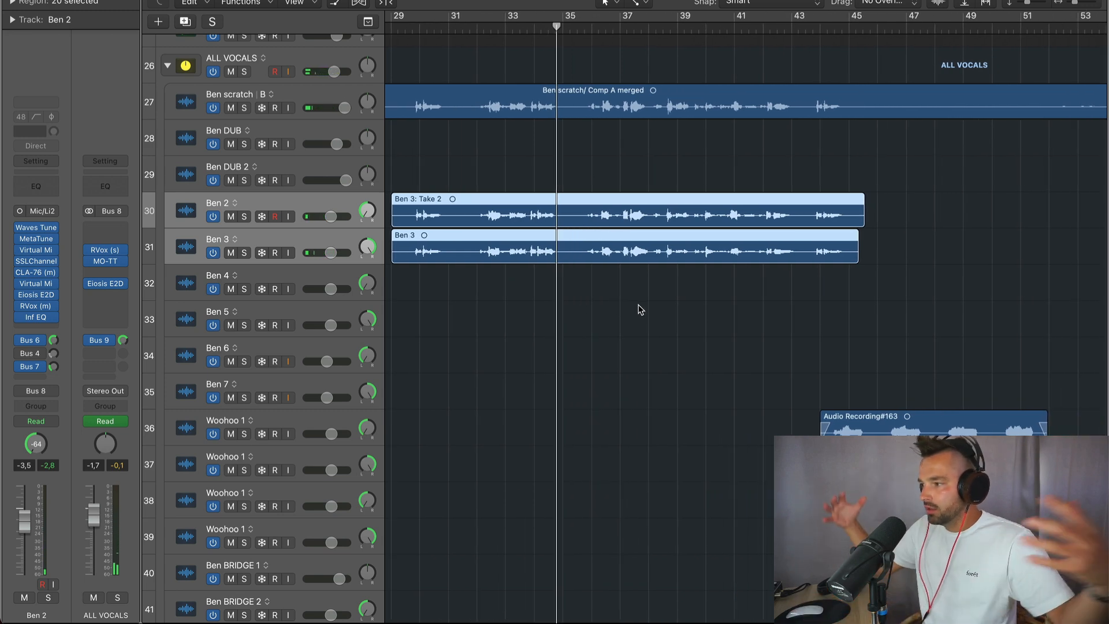
{"action": "scroll", "coordinate": [641, 309], "scroll_direction": "right", "scroll_amount": 5}
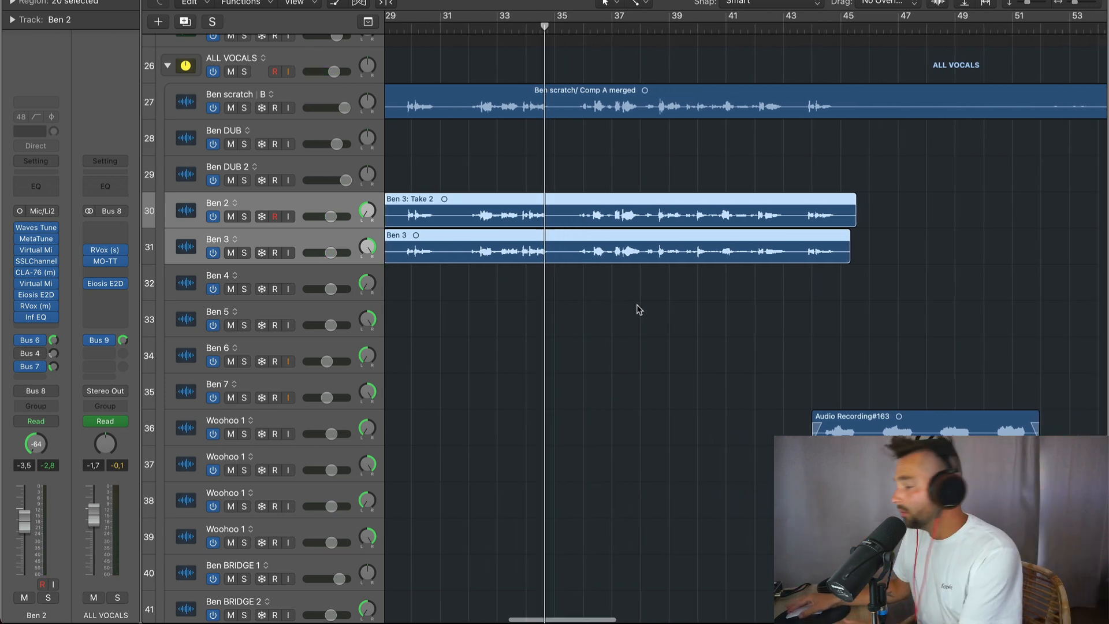
- Find the Woohoo vocal regions on tracks 36 to 39 and play the mix through their opening bars
{"action": "scroll", "coordinate": [639, 312], "scroll_direction": "down", "scroll_amount": 1}
{"action": "scroll", "coordinate": [638, 314], "scroll_direction": "down", "scroll_amount": 5}
{"action": "scroll", "coordinate": [635, 312], "scroll_direction": "right", "scroll_amount": 3}
{"action": "scroll", "coordinate": [635, 312], "scroll_direction": "up", "scroll_amount": 3}
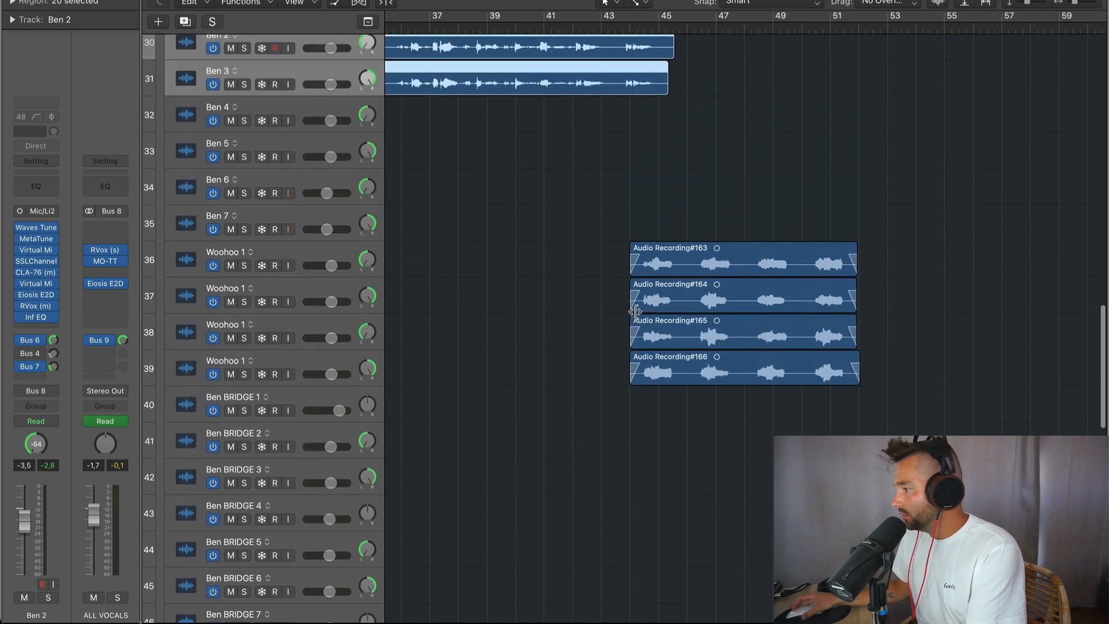
{"action": "key", "text": "space"}
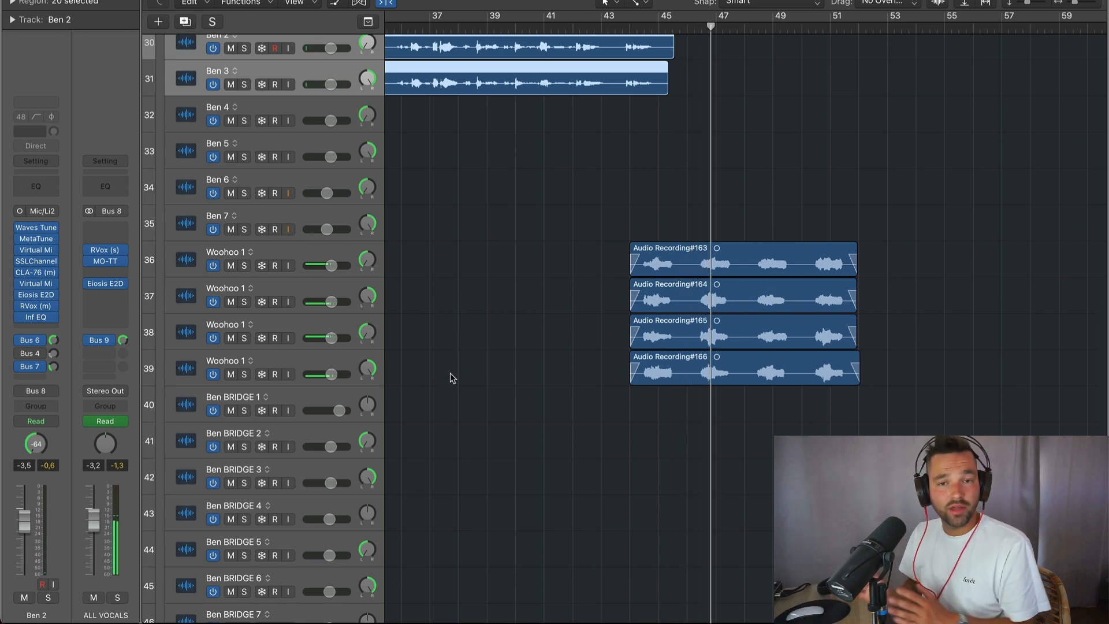
- Select and solo the Bass track 63, and play it from about bar 44
{"action": "scroll", "coordinate": [451, 379], "scroll_direction": "up", "scroll_amount": 15}
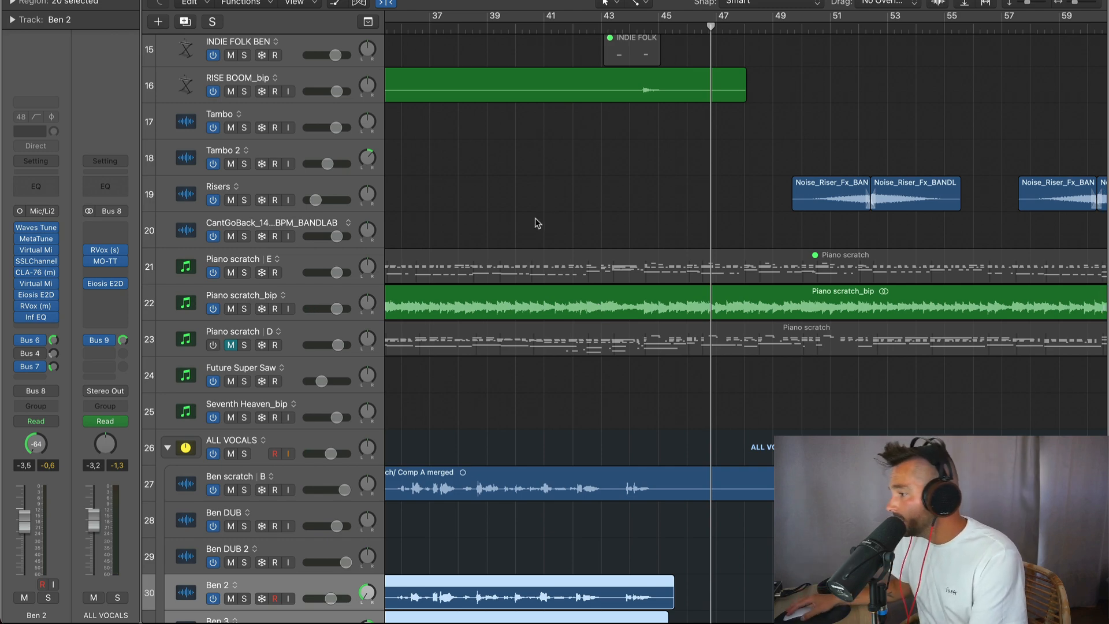
{"action": "scroll", "coordinate": [632, 233], "scroll_direction": "up", "scroll_amount": 6}
{"action": "scroll", "coordinate": [633, 232], "scroll_direction": "down", "scroll_amount": 20}
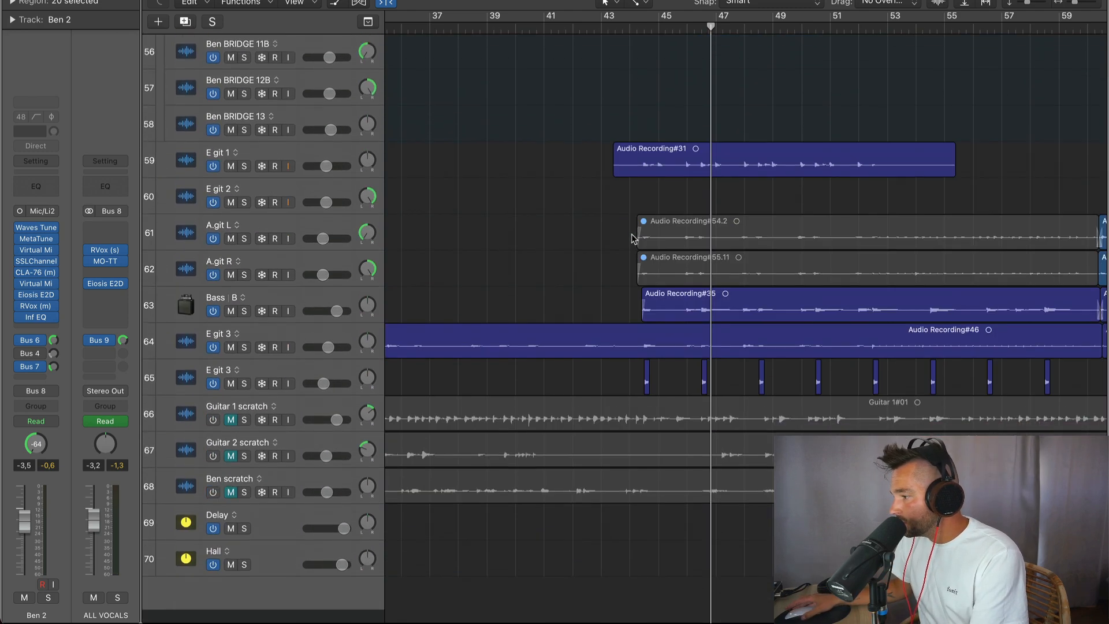
{"action": "left_click", "coordinate": [295, 312]}
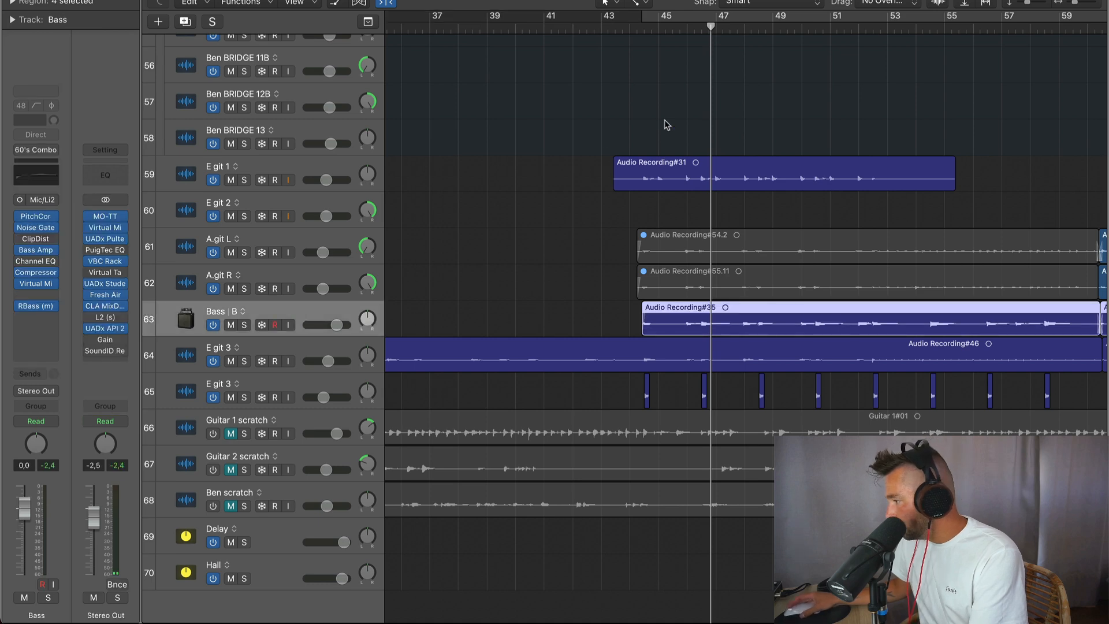
{"action": "left_click", "coordinate": [627, 25]}
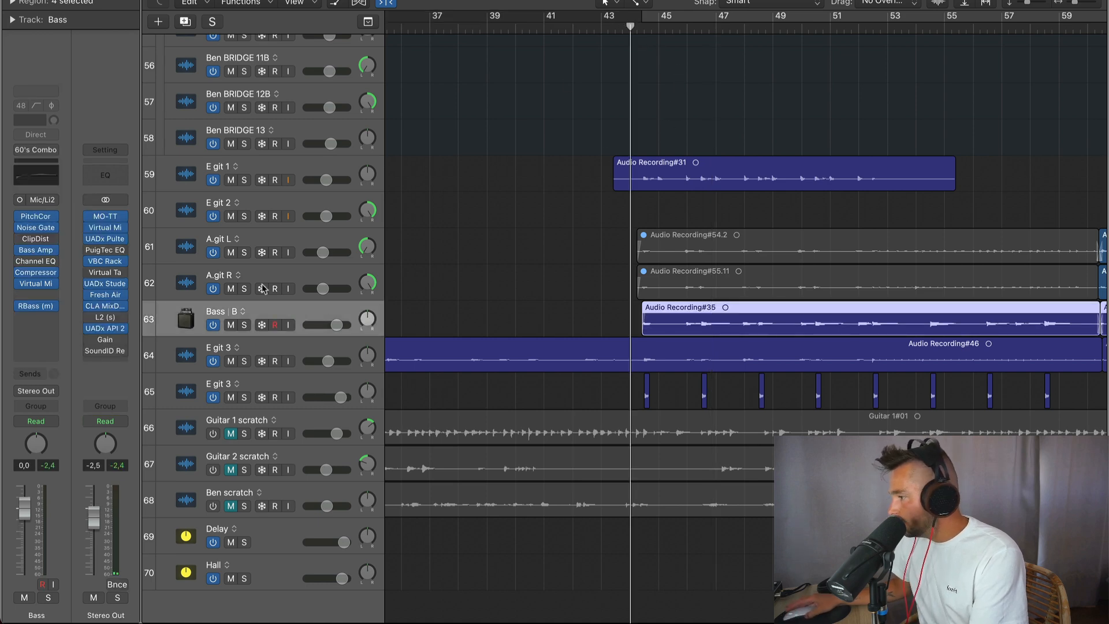
{"action": "left_click", "coordinate": [244, 325]}
{"action": "key", "text": "space"}
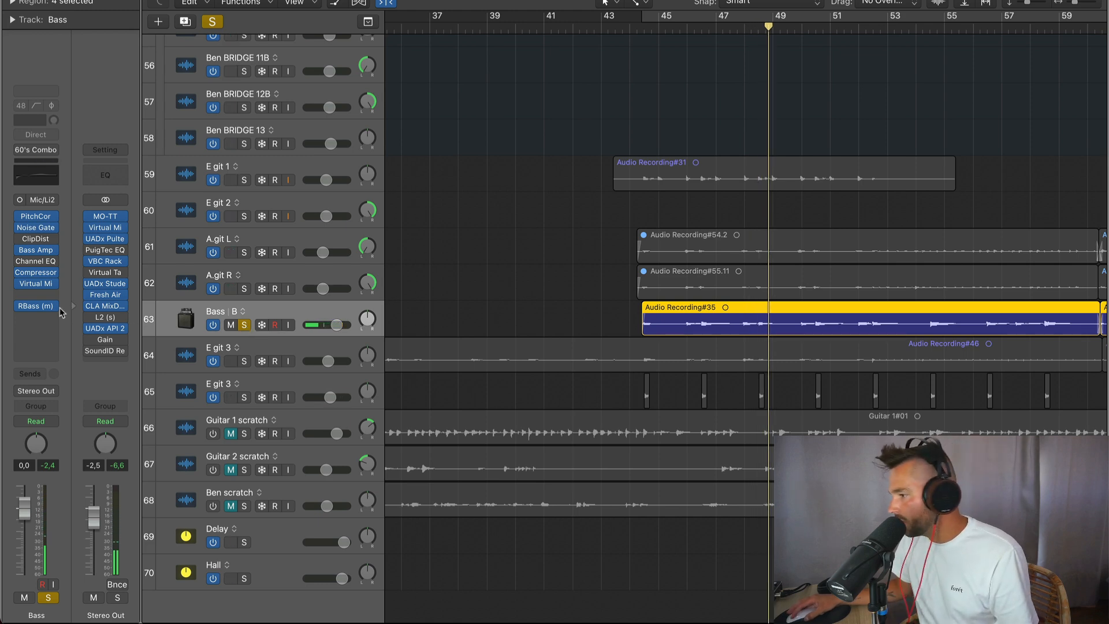
- Open the RBass plug-in on the Bass track, examine its settings in the middle of the arrangement and close it
{"action": "left_click", "coordinate": [33, 311]}
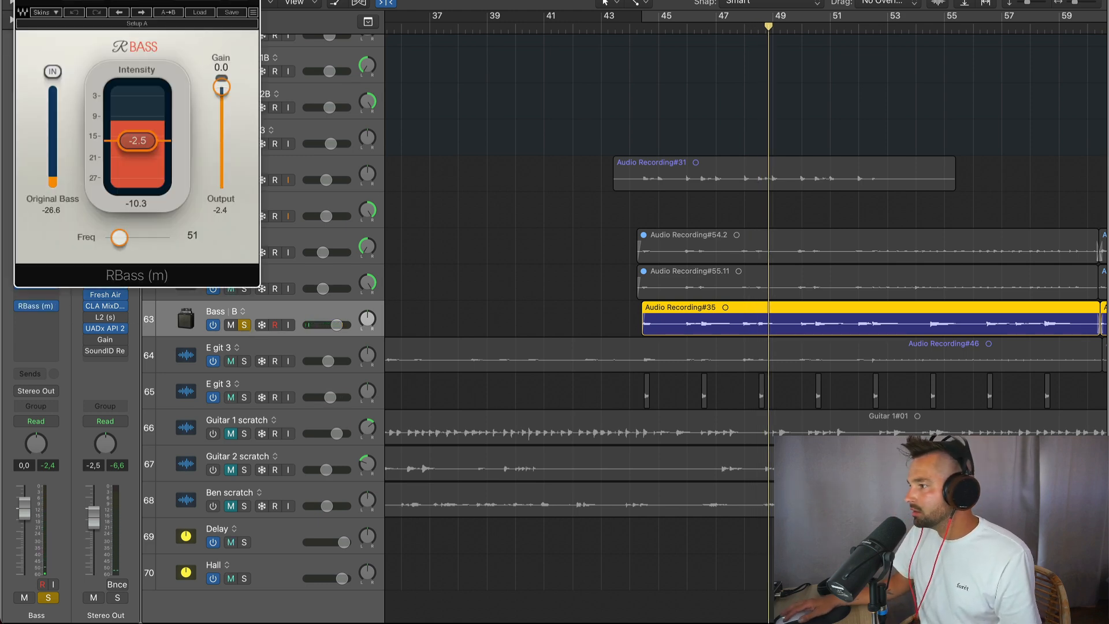
{"action": "left_click_drag", "start_coordinate": [840, 116], "coordinate": [679, 77]}
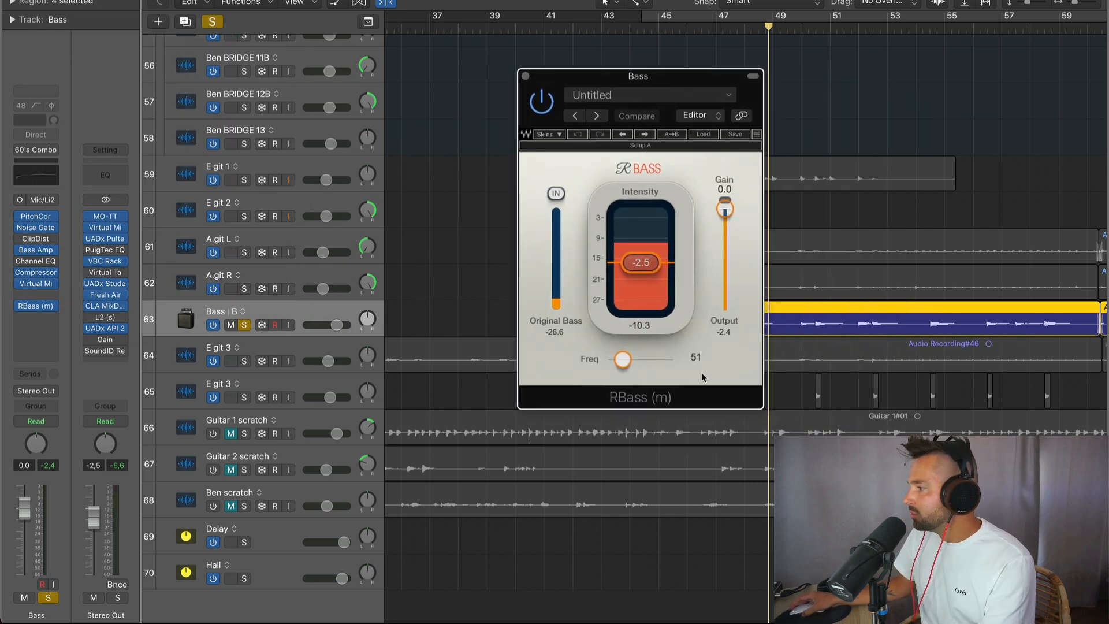
{"action": "left_click", "coordinate": [525, 76]}
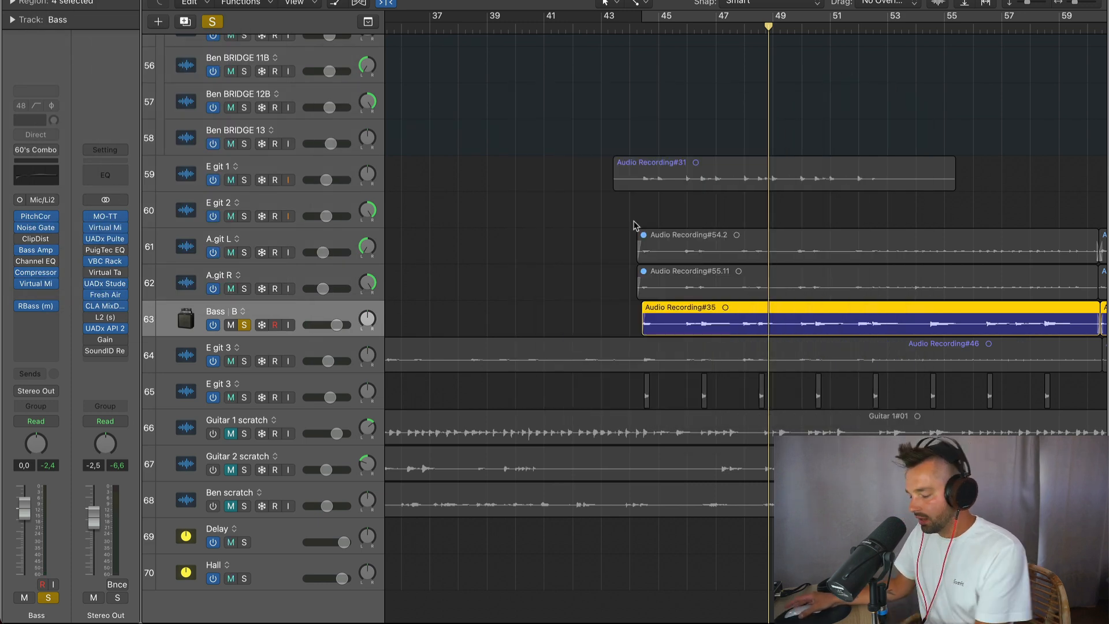
- Show the whole song's timeline, clear the Bass track's solo and play the full mix from about bar 48
{"action": "key", "text": "super+Left"}
{"action": "key", "text": "super+Left"}
{"action": "key", "text": "super+Left"}
{"action": "key", "text": "super+Left"}
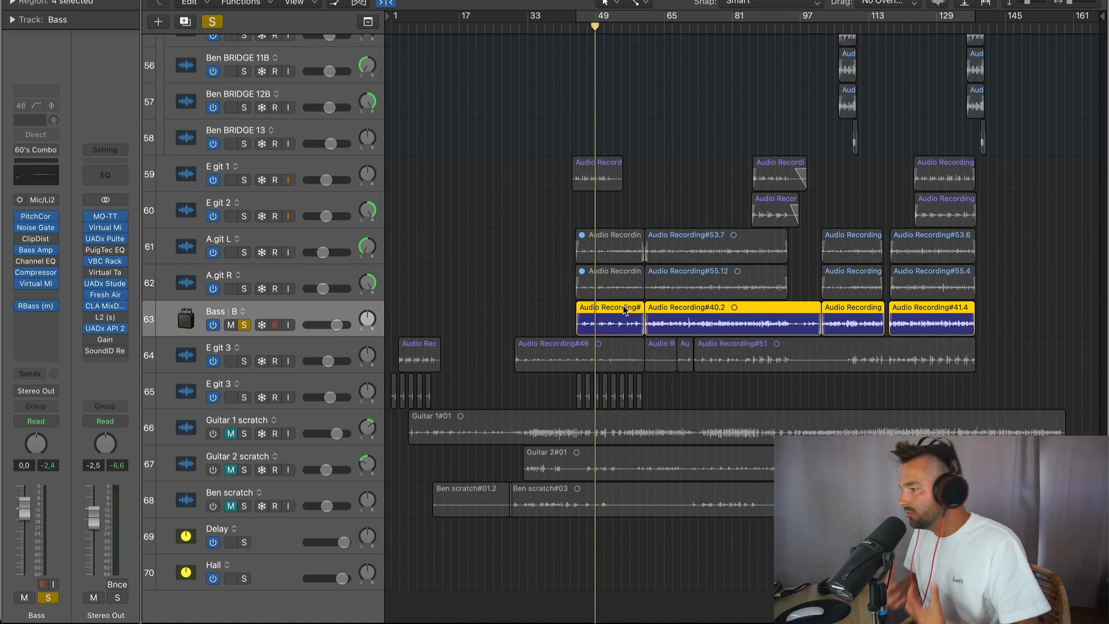
{"action": "left_click", "coordinate": [244, 326]}
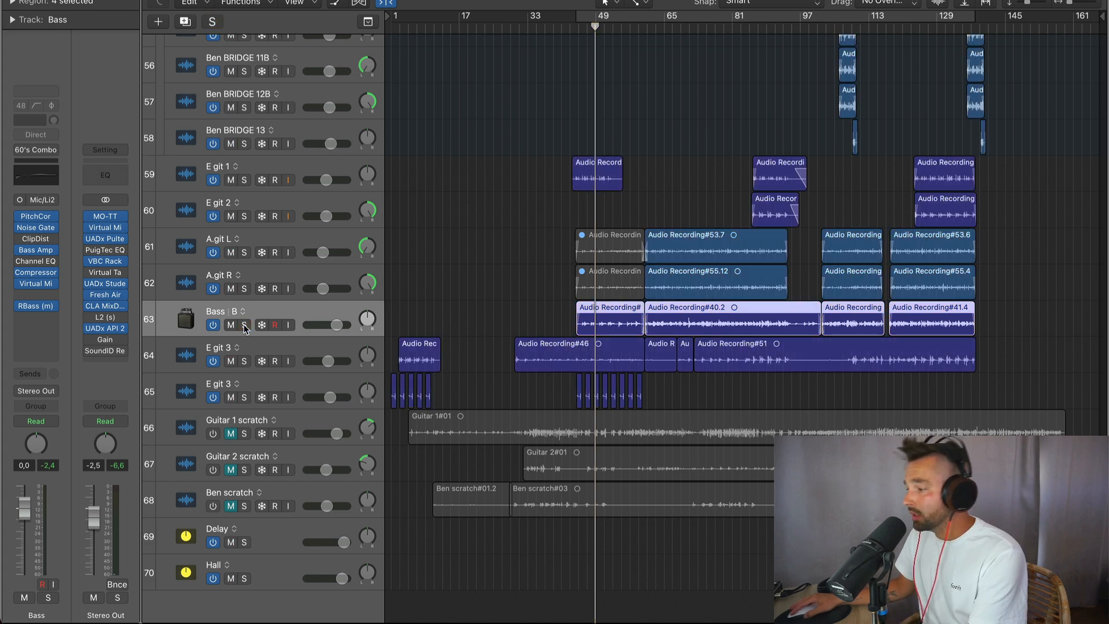
{"action": "key", "text": "space"}
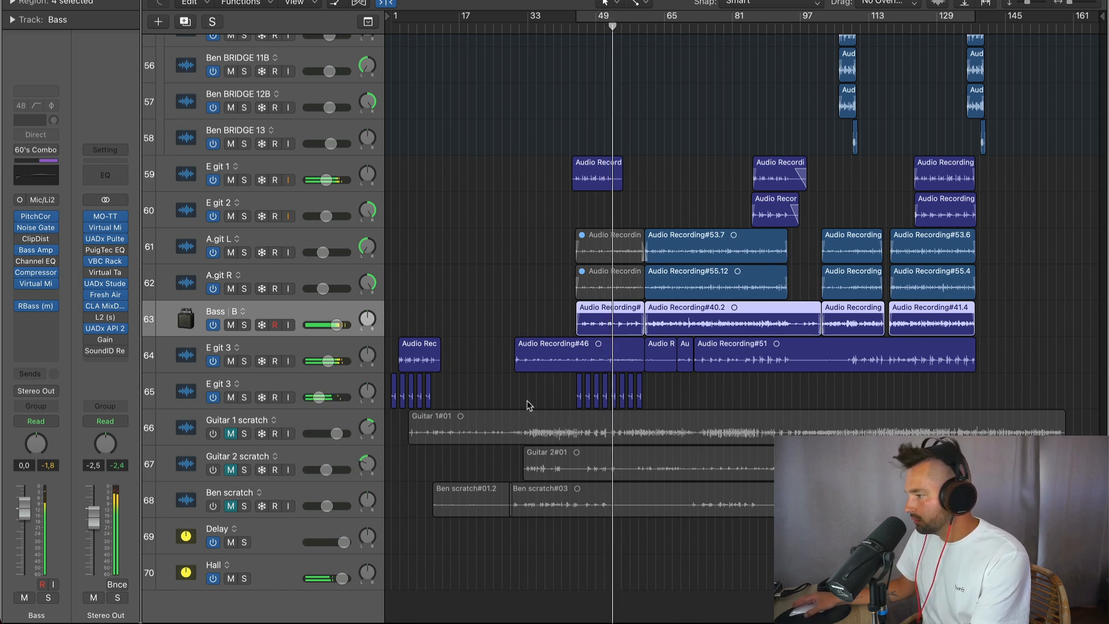
- Go to the drum tracks near the start of the track list and play the full mix from about bar 49
{"action": "scroll", "coordinate": [522, 400], "scroll_direction": "up", "scroll_amount": 6}
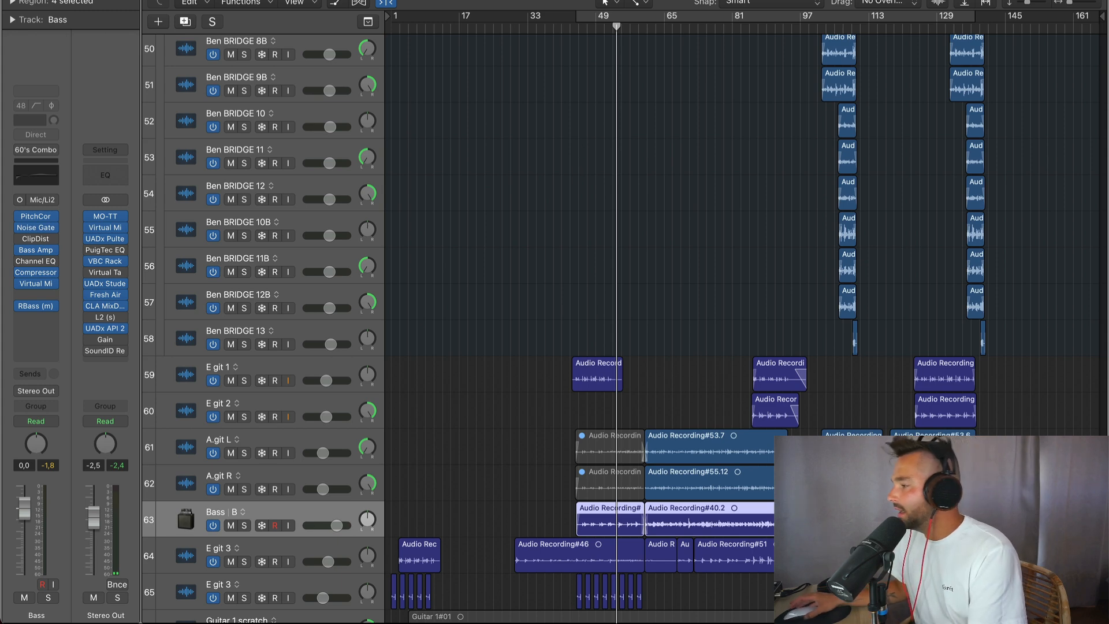
{"action": "left_click", "coordinate": [567, 31]}
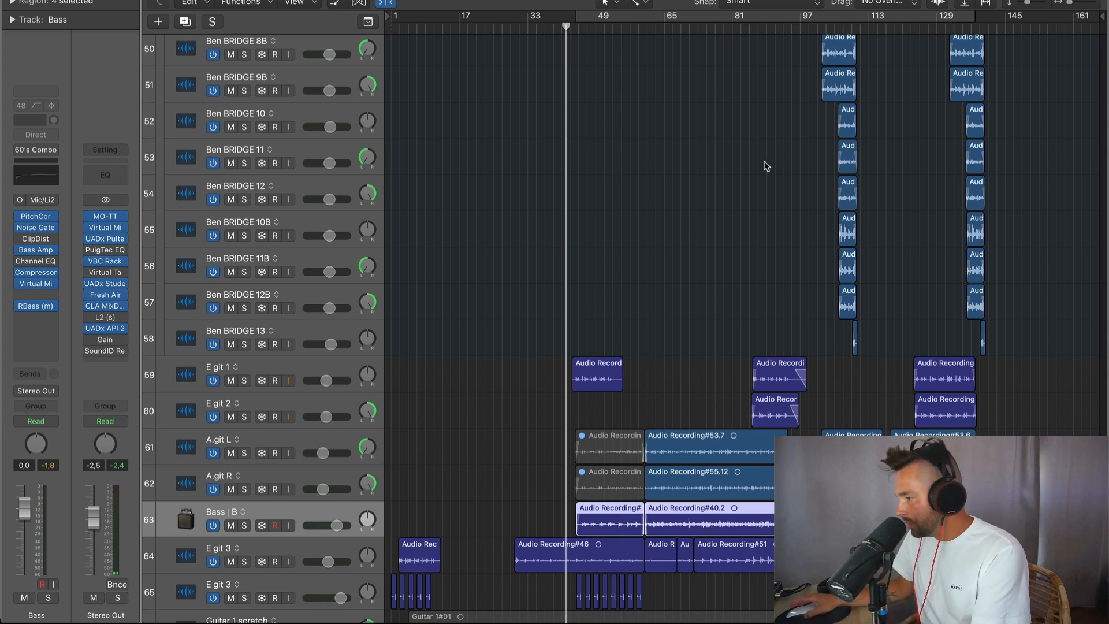
{"action": "scroll", "coordinate": [624, 152], "scroll_direction": "up", "scroll_amount": 20}
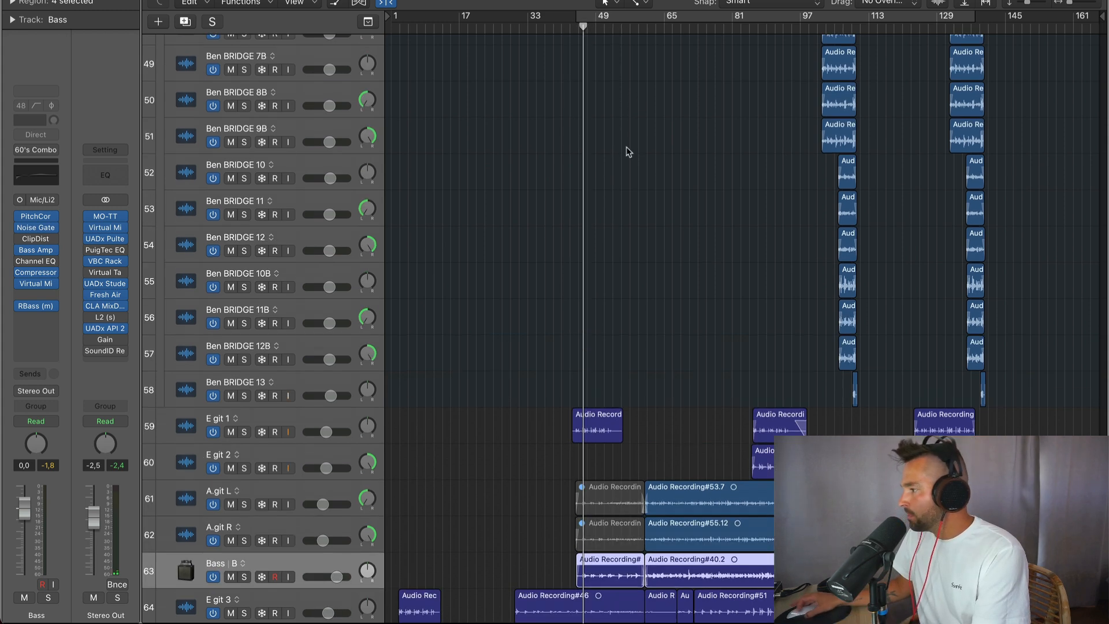
{"action": "scroll", "coordinate": [608, 152], "scroll_direction": "up", "scroll_amount": 15}
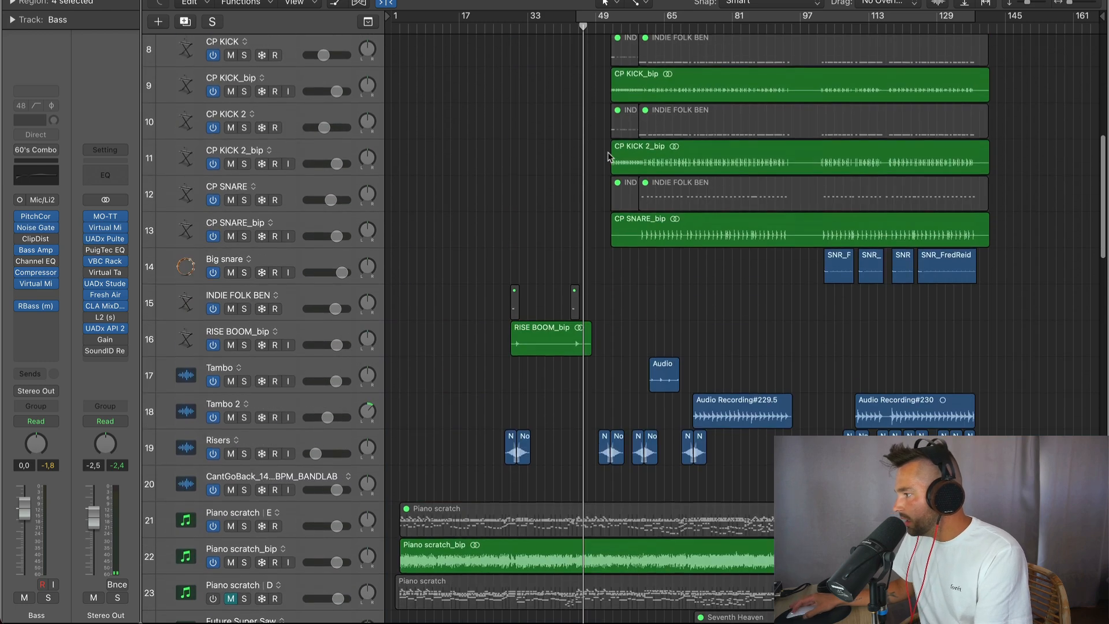
{"action": "scroll", "coordinate": [597, 139], "scroll_direction": "right", "scroll_amount": 1}
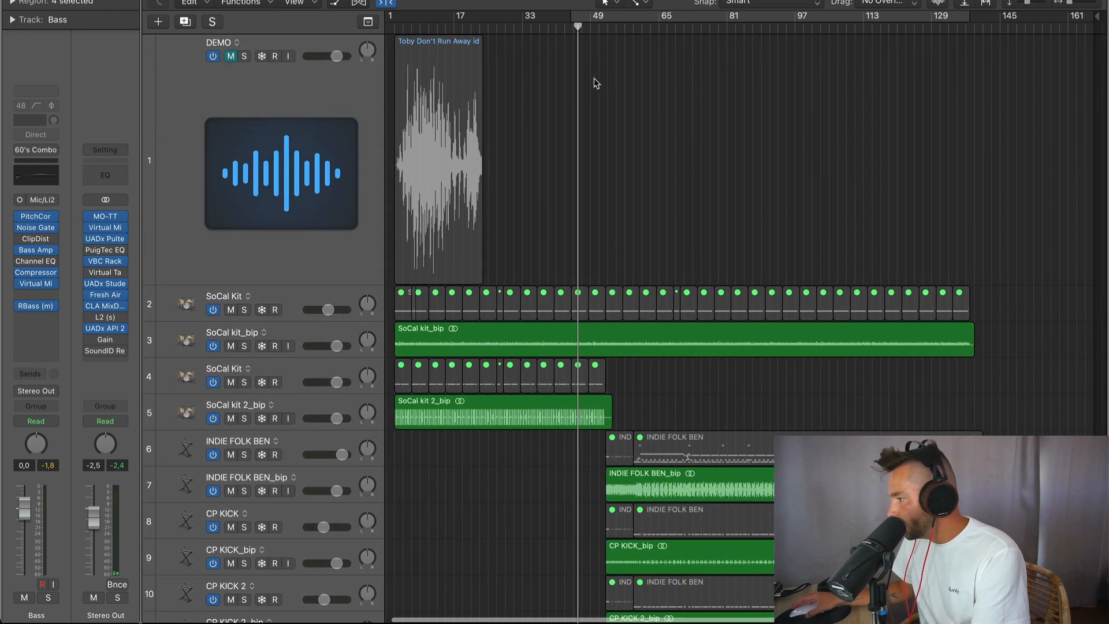
{"action": "left_click", "coordinate": [596, 30]}
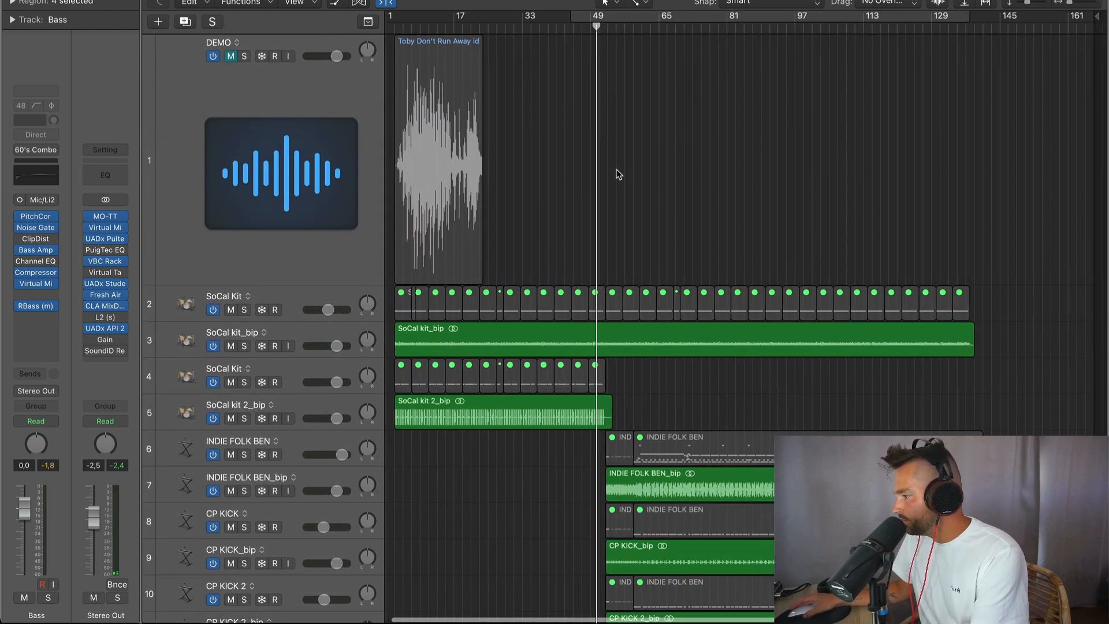
{"action": "scroll", "coordinate": [552, 352], "scroll_direction": "down", "scroll_amount": 5}
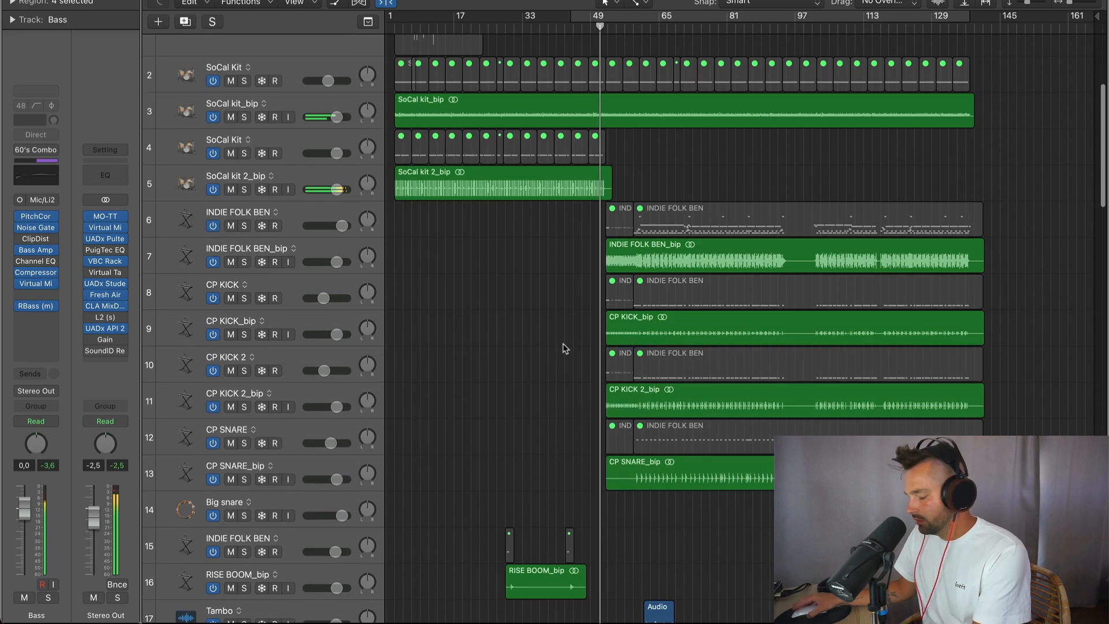
- Solo the bounced drum track 7, CP KICK_bip and CP KICK 2_bip one after another while playing from about bar 54
{"action": "scroll", "coordinate": [565, 345], "scroll_direction": "up", "scroll_amount": 6}
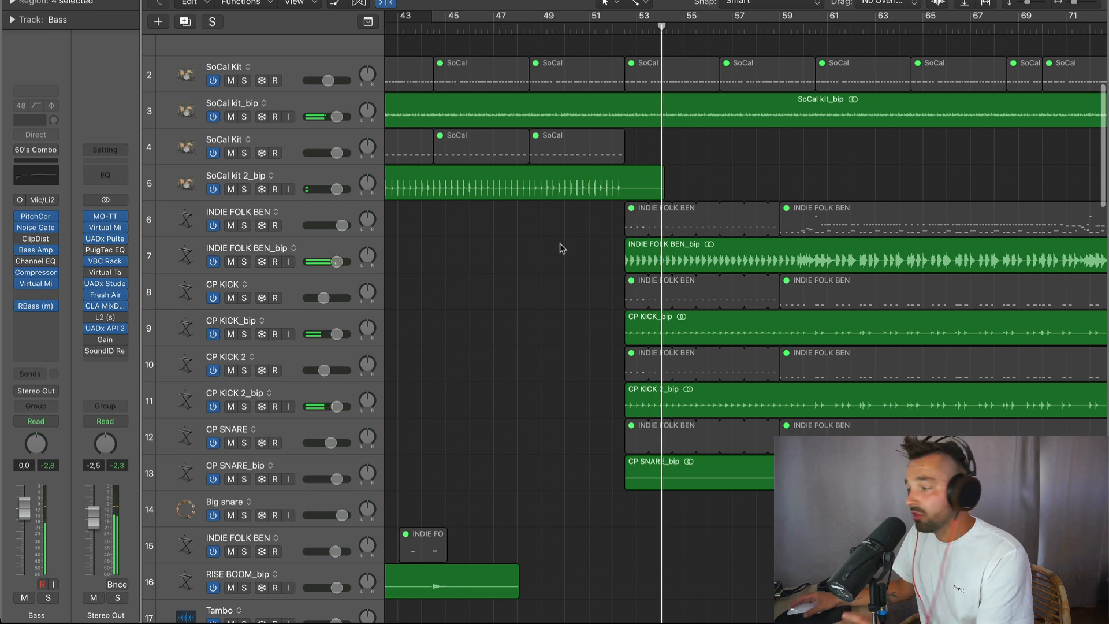
{"action": "left_click", "coordinate": [244, 262]}
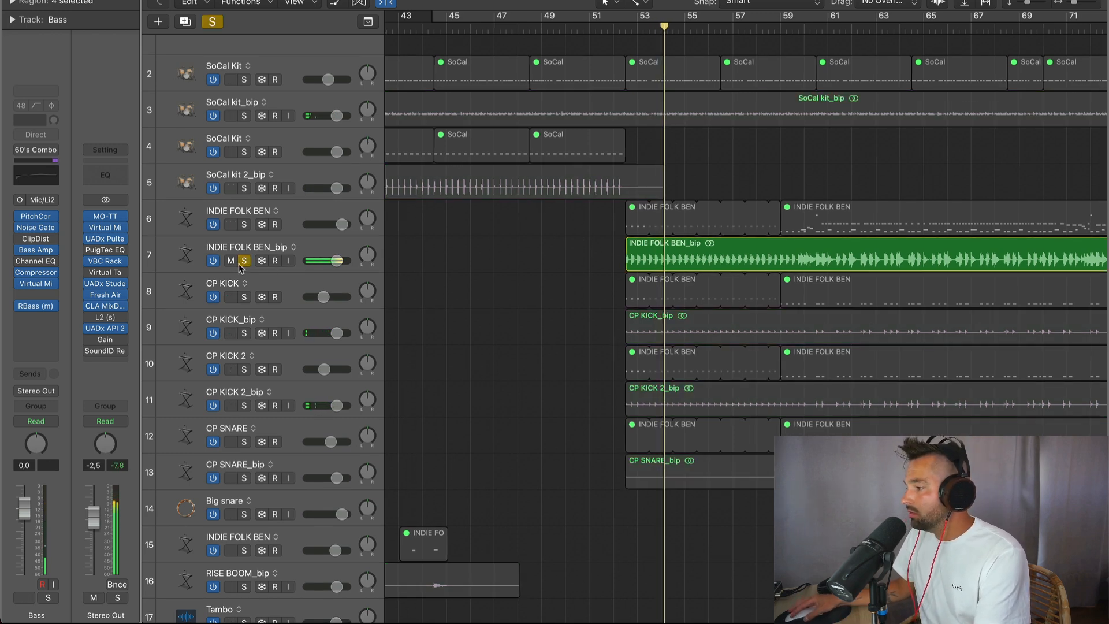
{"action": "left_click", "coordinate": [244, 334]}
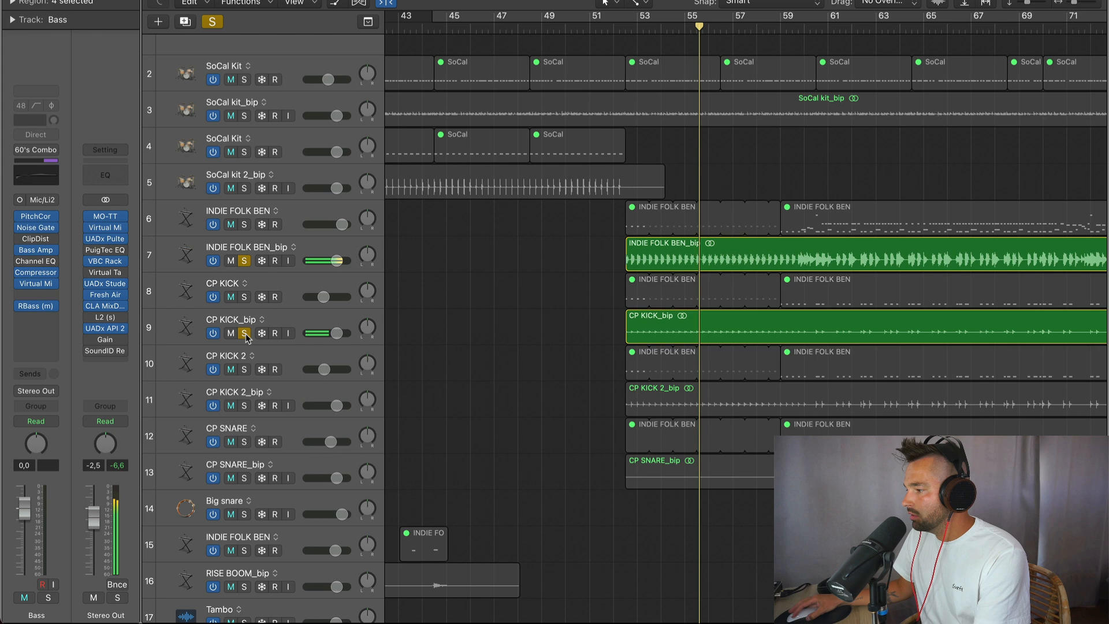
{"action": "left_click", "coordinate": [245, 407]}
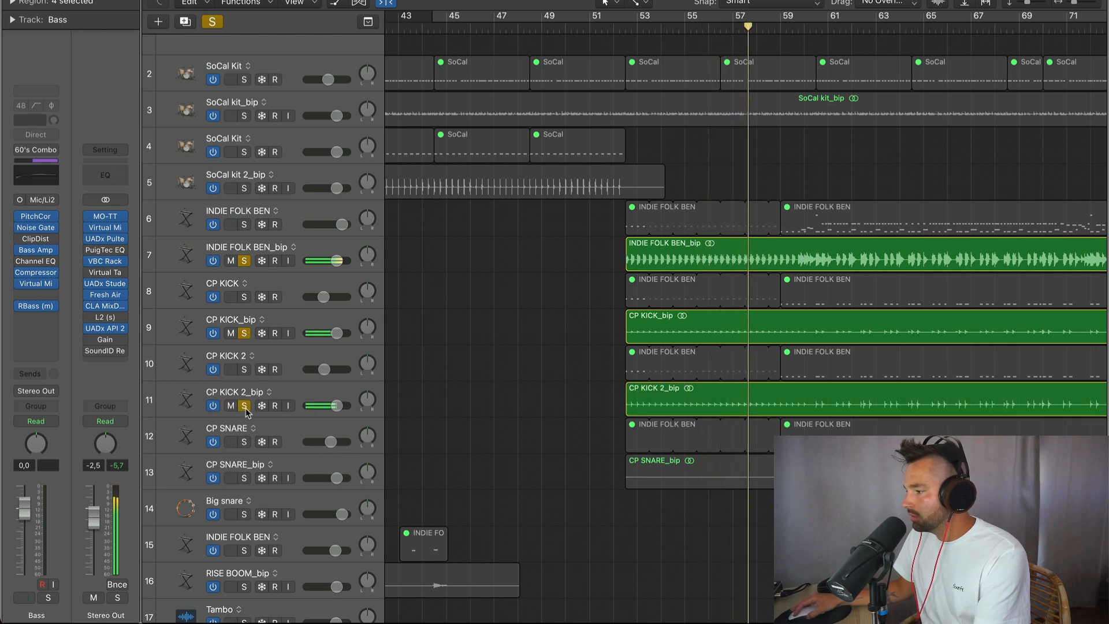
- Select the CP KICK_bip and CP KICK 2_bip tracks in turn, clear all solos and play the full mix from about bar 58
{"action": "left_click", "coordinate": [315, 398]}
{"action": "left_click", "coordinate": [307, 314]}
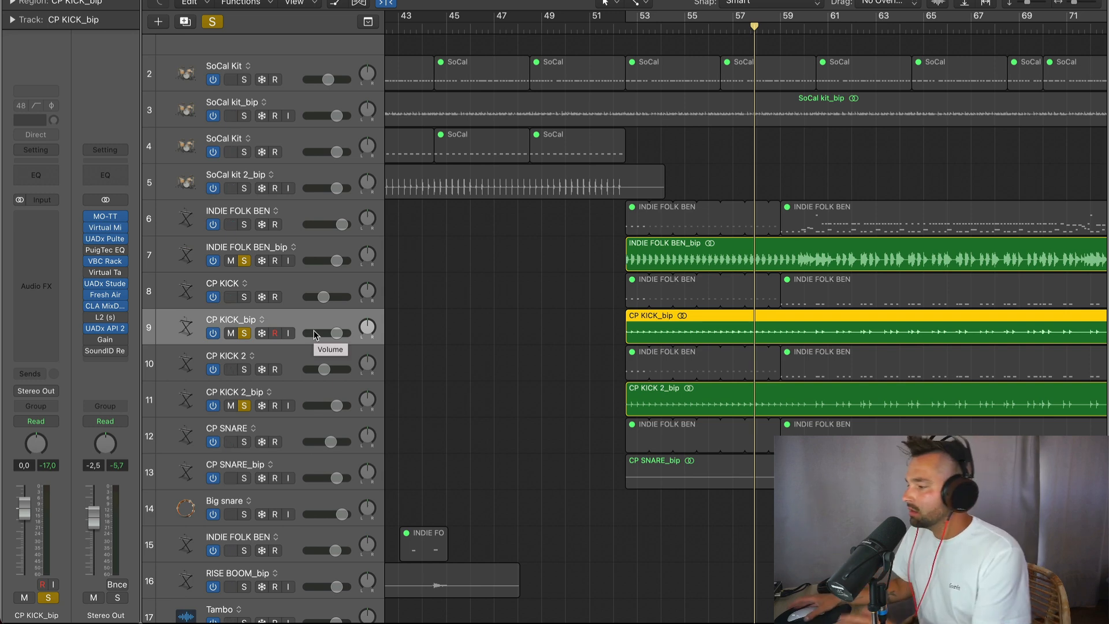
{"action": "left_click", "coordinate": [292, 397]}
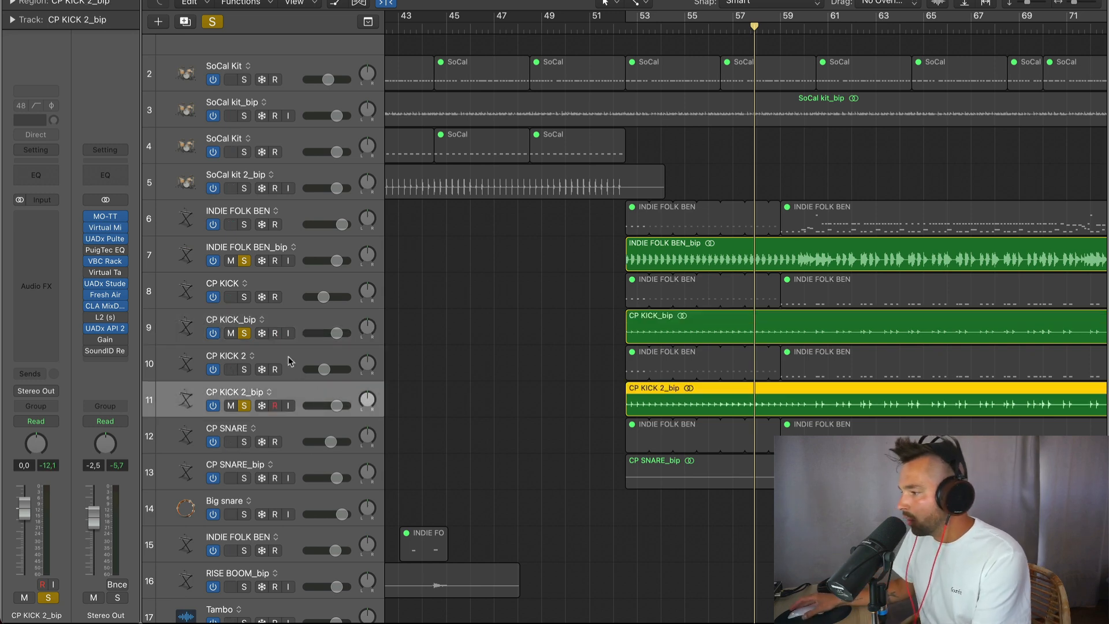
{"action": "left_click", "coordinate": [243, 334], "text": "alt"}
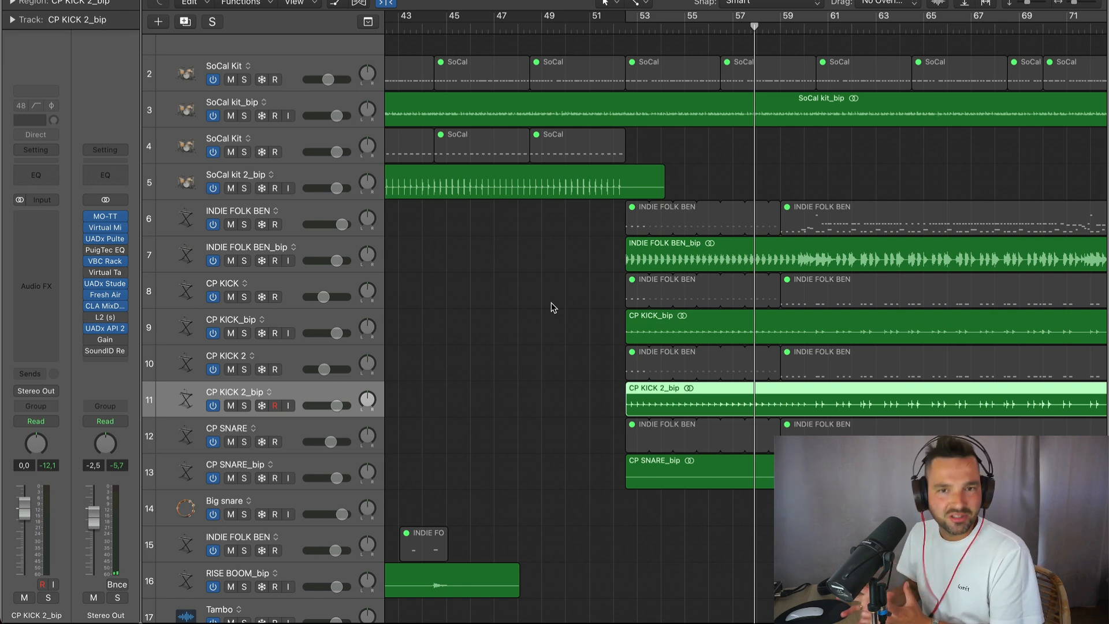
{"action": "key", "text": "space"}
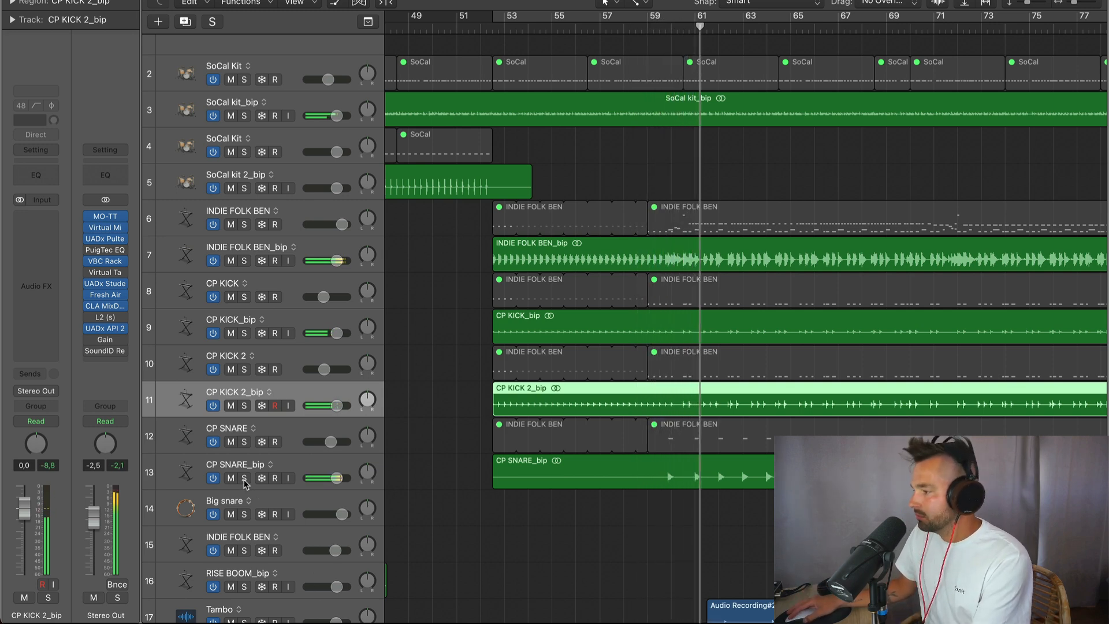
- Solo drum track 7 and CP SNARE_bip, reduce the solo to the snare alone and clear it to restore the full mix
{"action": "left_click", "coordinate": [248, 263]}
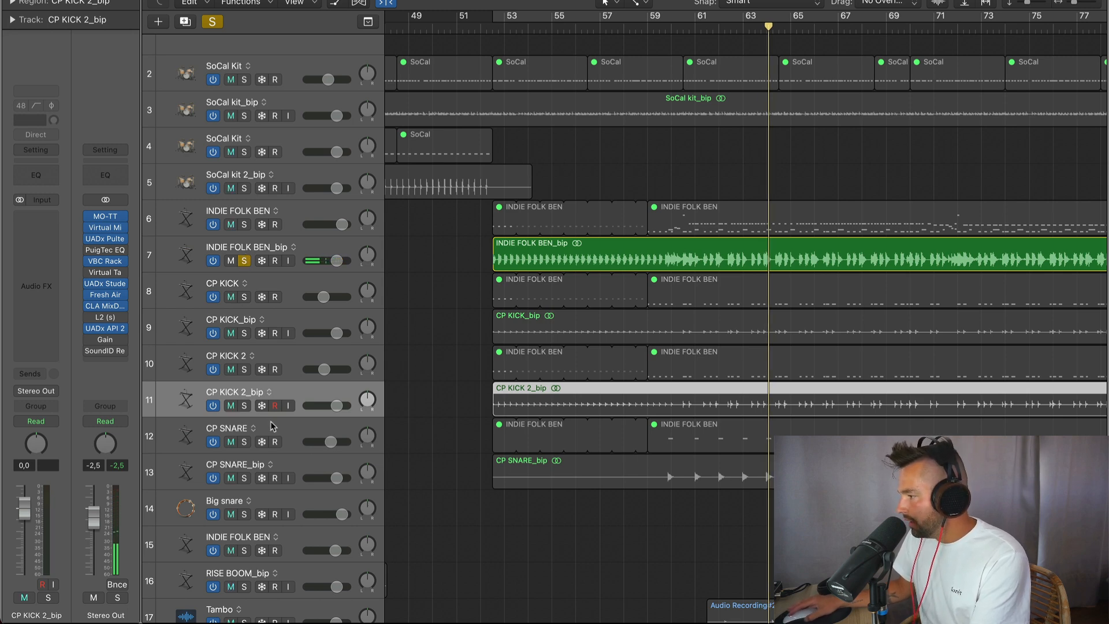
{"action": "left_click", "coordinate": [245, 479]}
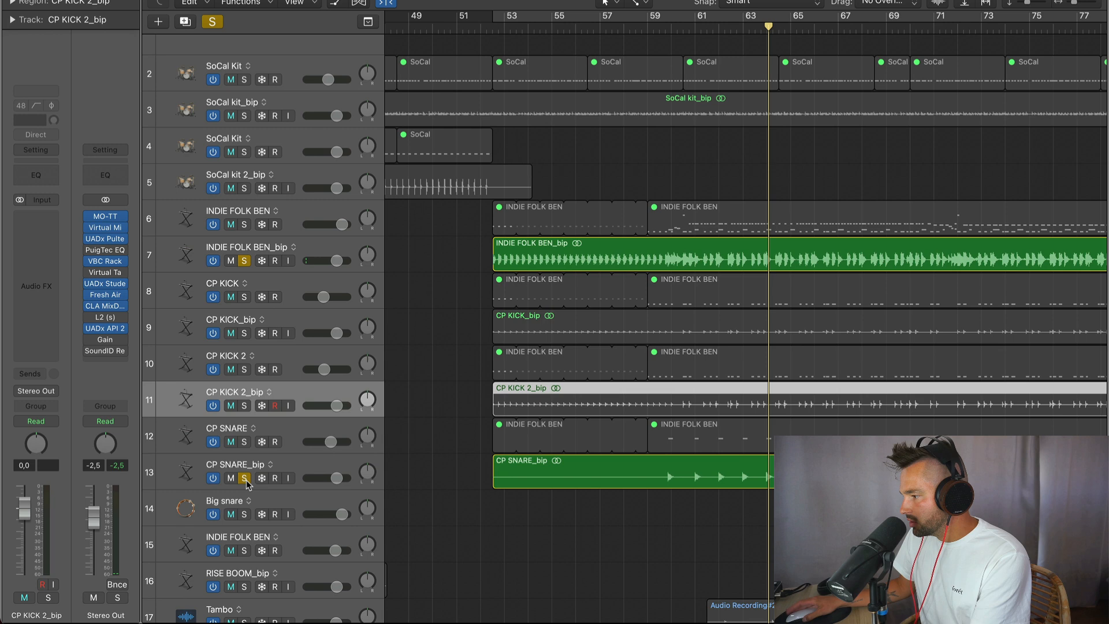
{"action": "left_click", "coordinate": [244, 261]}
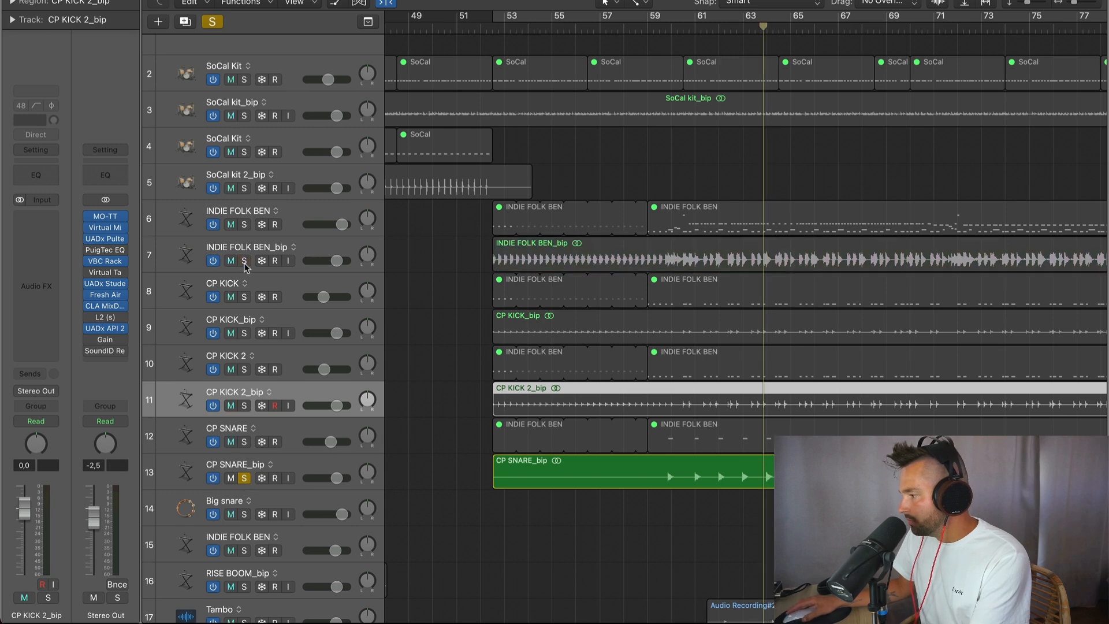
{"action": "left_click", "coordinate": [244, 478]}
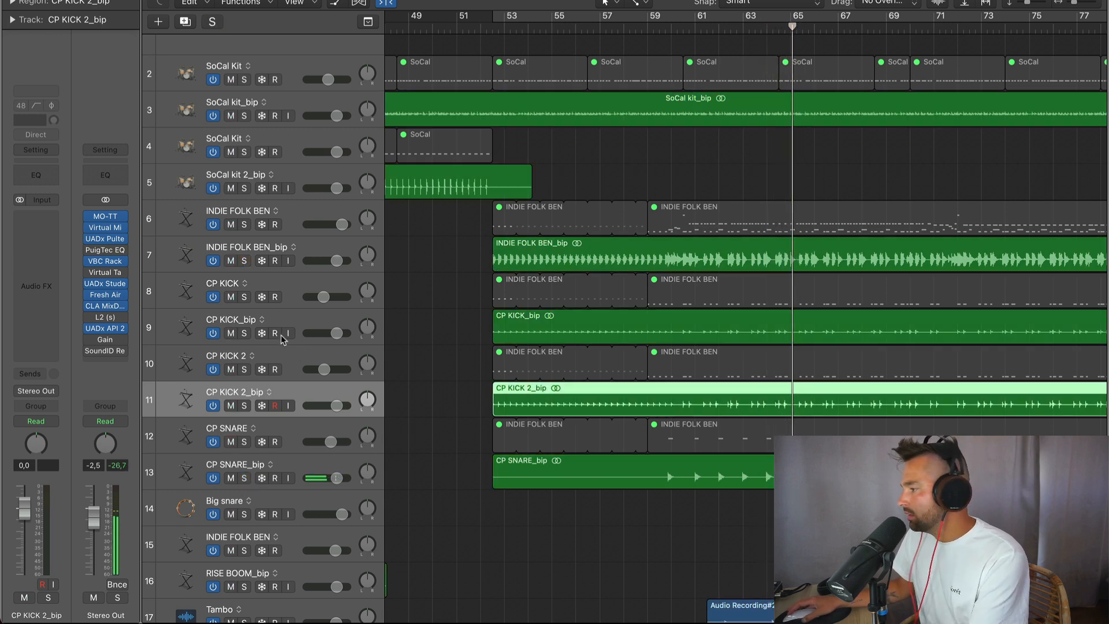
- Go to the tambourine tracks during playback and return the playhead to about bar 60
{"action": "scroll", "coordinate": [554, 439], "scroll_direction": "right", "scroll_amount": 3}
{"action": "scroll", "coordinate": [554, 439], "scroll_direction": "down", "scroll_amount": 5}
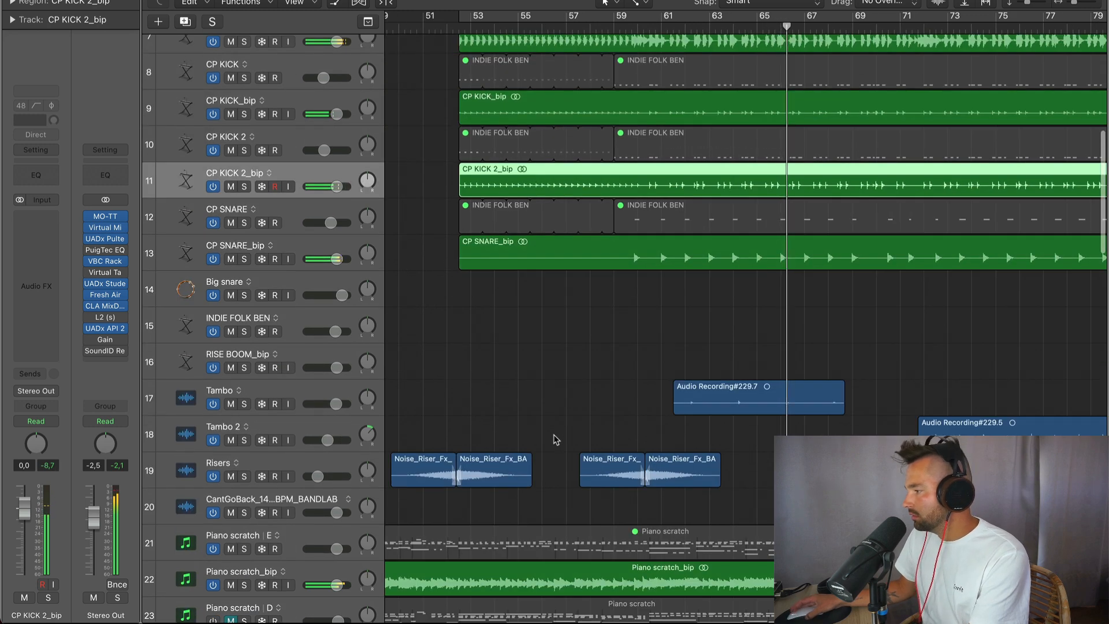
{"action": "scroll", "coordinate": [554, 439], "scroll_direction": "right", "scroll_amount": 5}
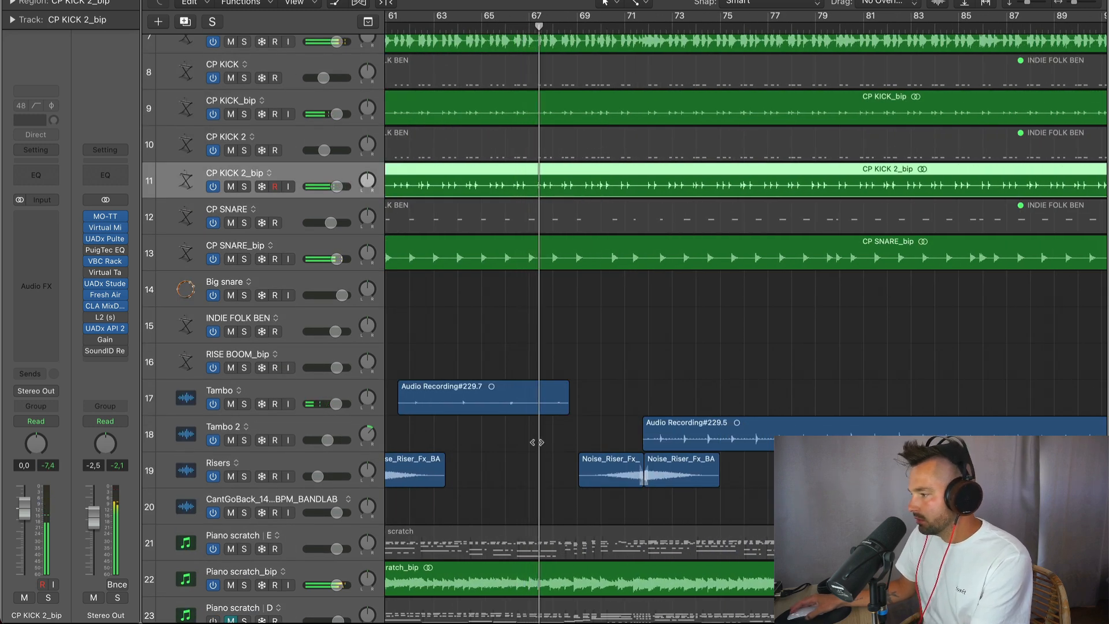
{"action": "scroll", "coordinate": [614, 277], "scroll_direction": "left", "scroll_amount": 6}
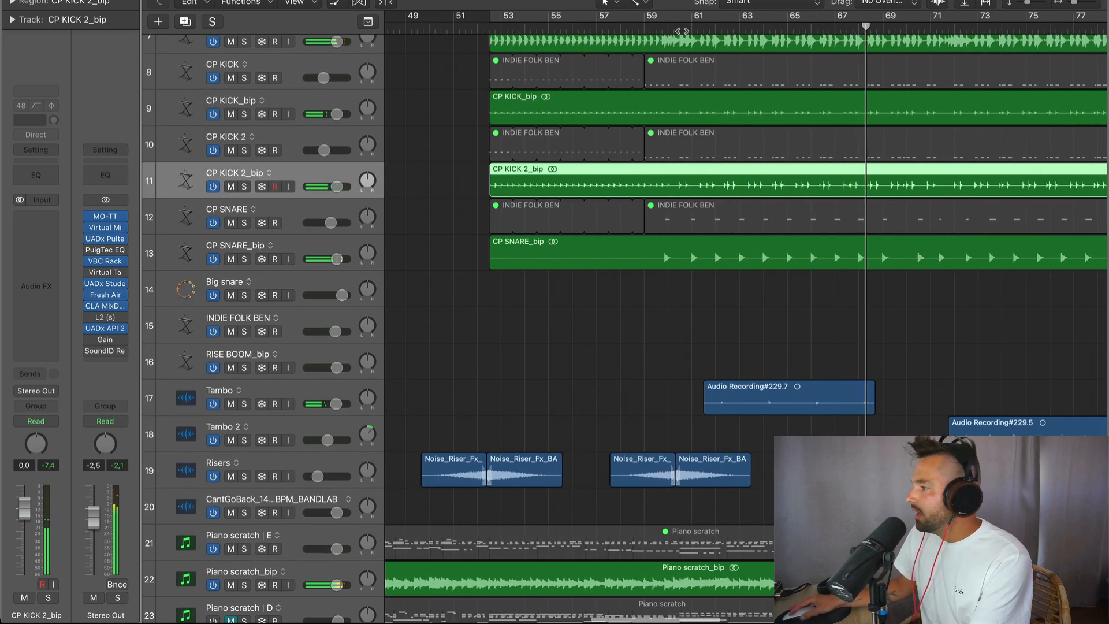
{"action": "left_click", "coordinate": [670, 29]}
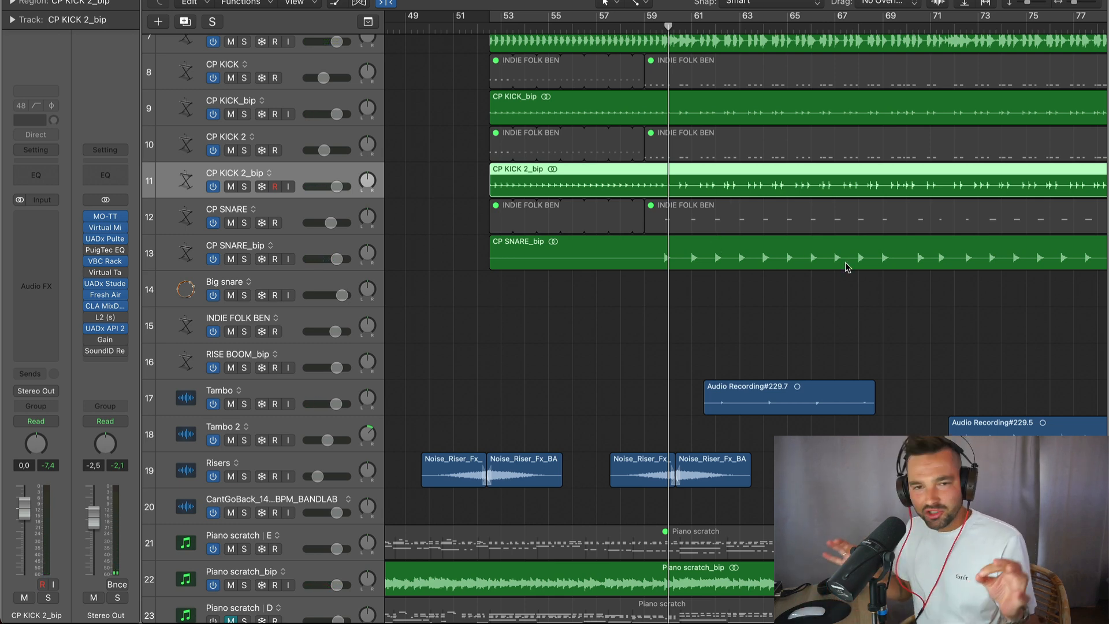
- Select the Tambo track, play the song from bar 61 and solo the track
{"action": "left_click", "coordinate": [269, 390]}
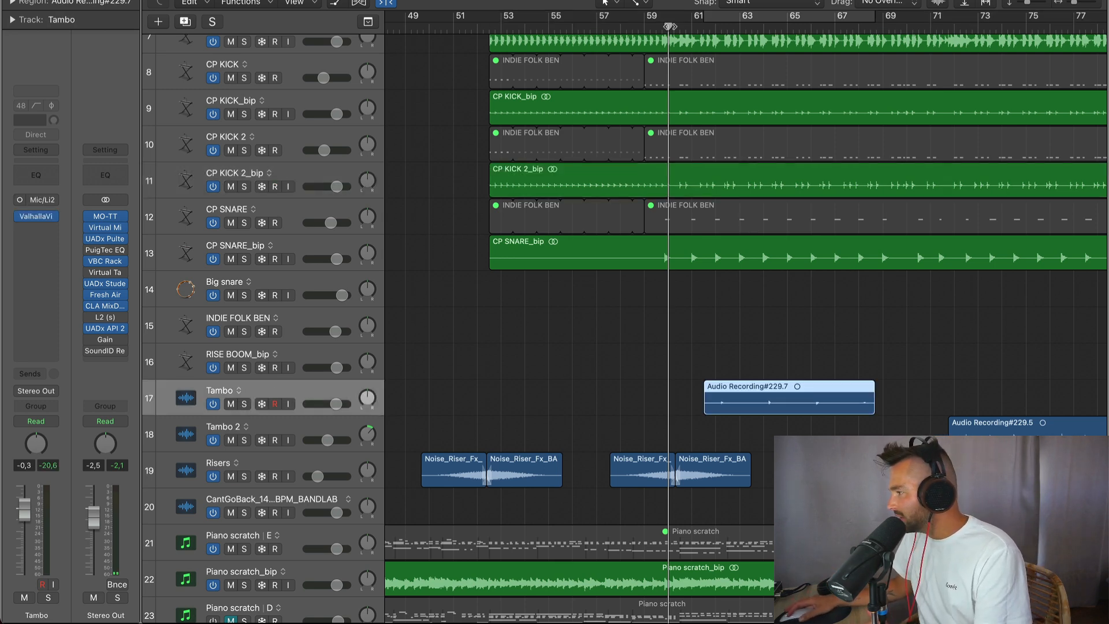
{"action": "left_click_drag", "start_coordinate": [672, 24], "coordinate": [699, 24]}
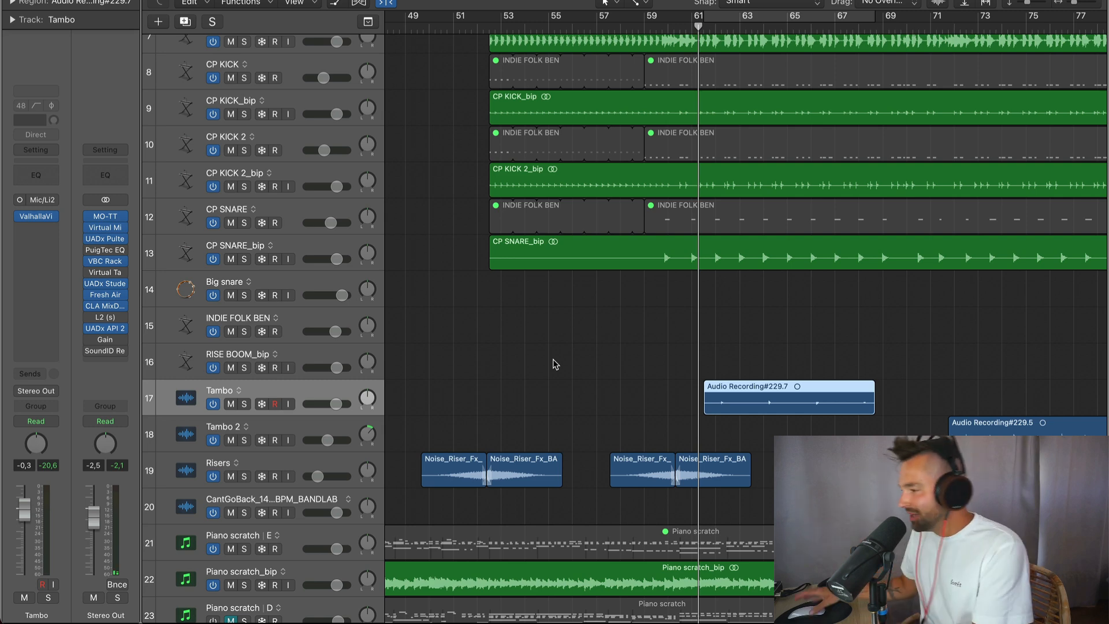
{"action": "key", "text": "space"}
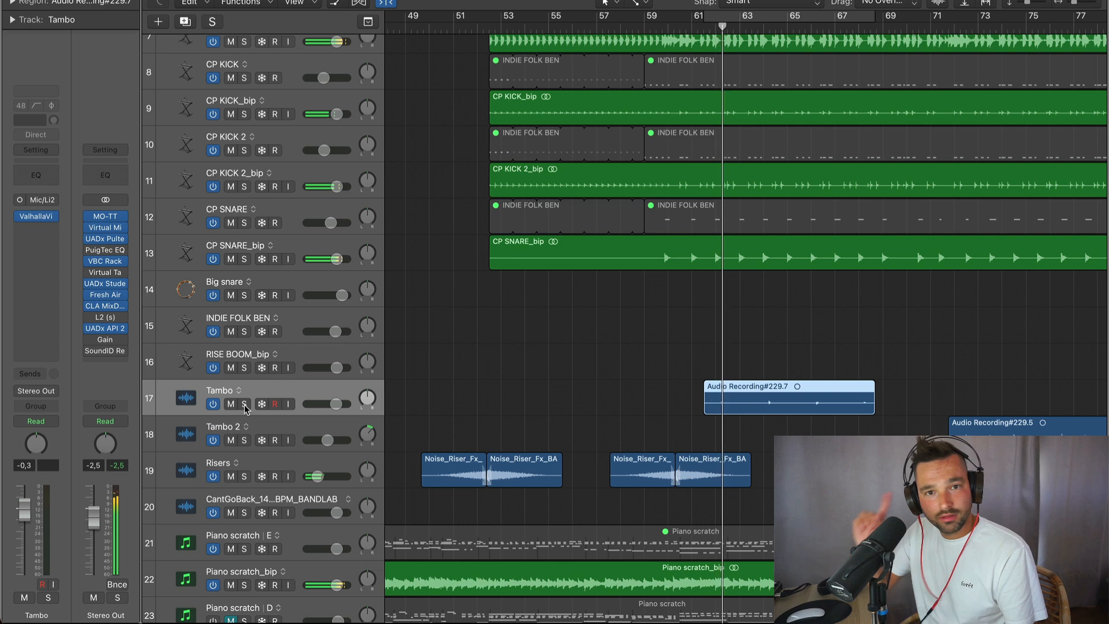
{"action": "left_click", "coordinate": [244, 404]}
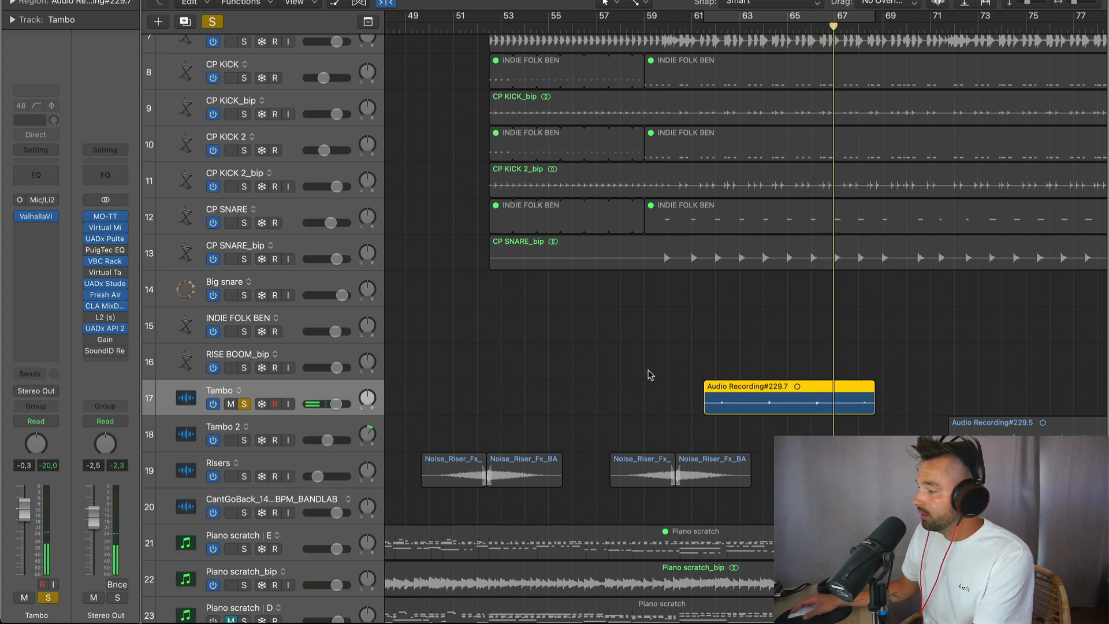
- Return the playhead to about bar 61, clear the Tambo track's solo and play the full mix
{"action": "left_click", "coordinate": [691, 28]}
{"action": "left_click", "coordinate": [243, 404]}
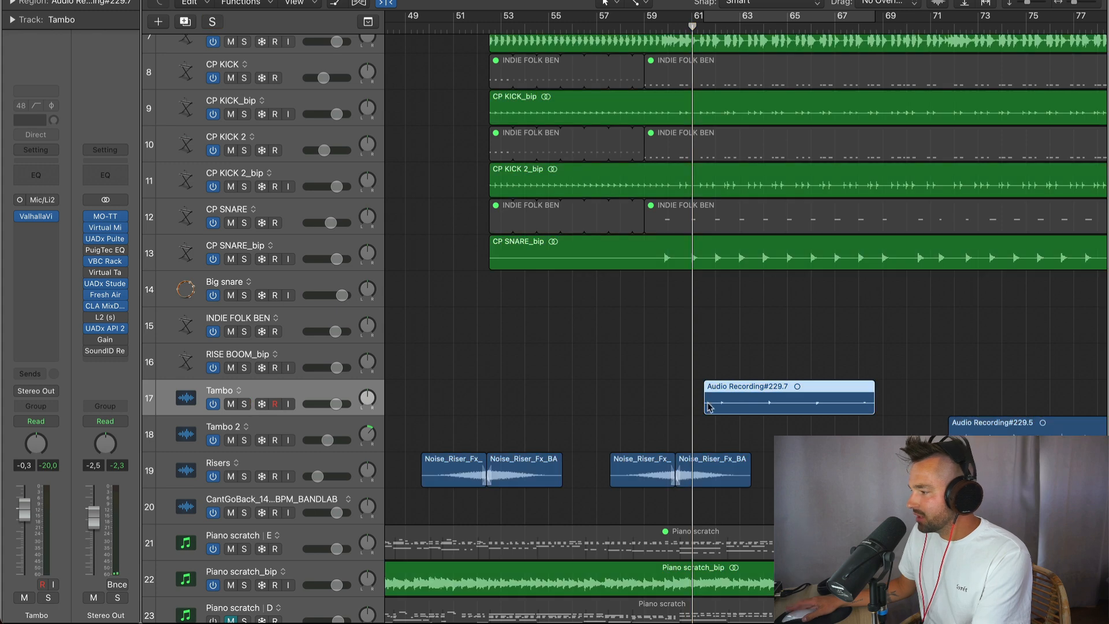
{"action": "key", "text": "space"}
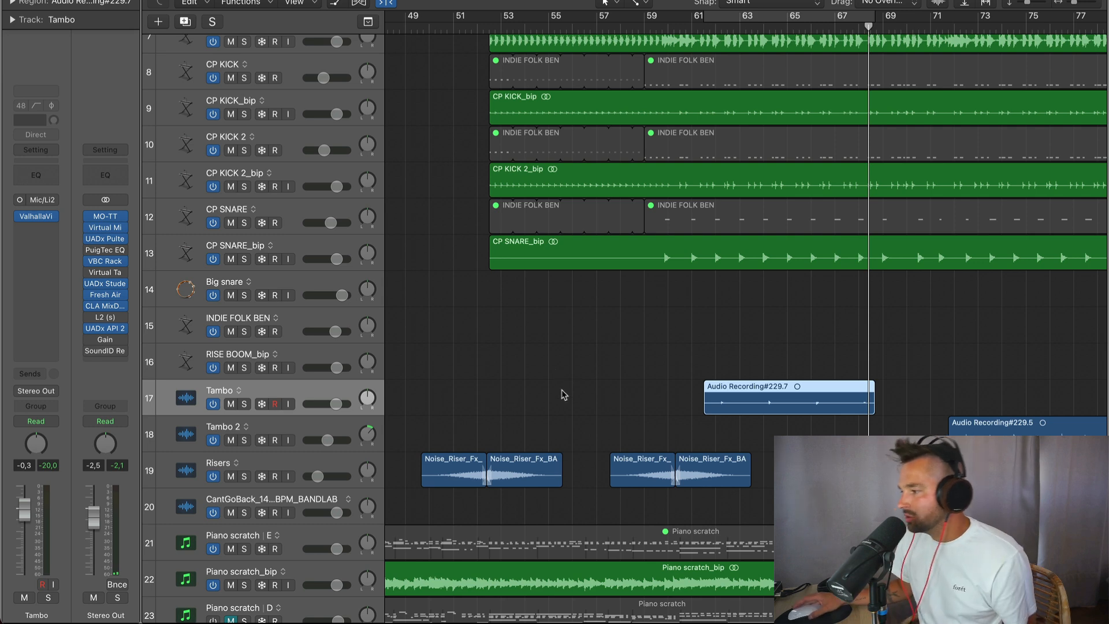
- Select and solo the Tambo 2 track, and play it from about bar 71
{"action": "scroll", "coordinate": [576, 388], "scroll_direction": "down", "scroll_amount": 2}
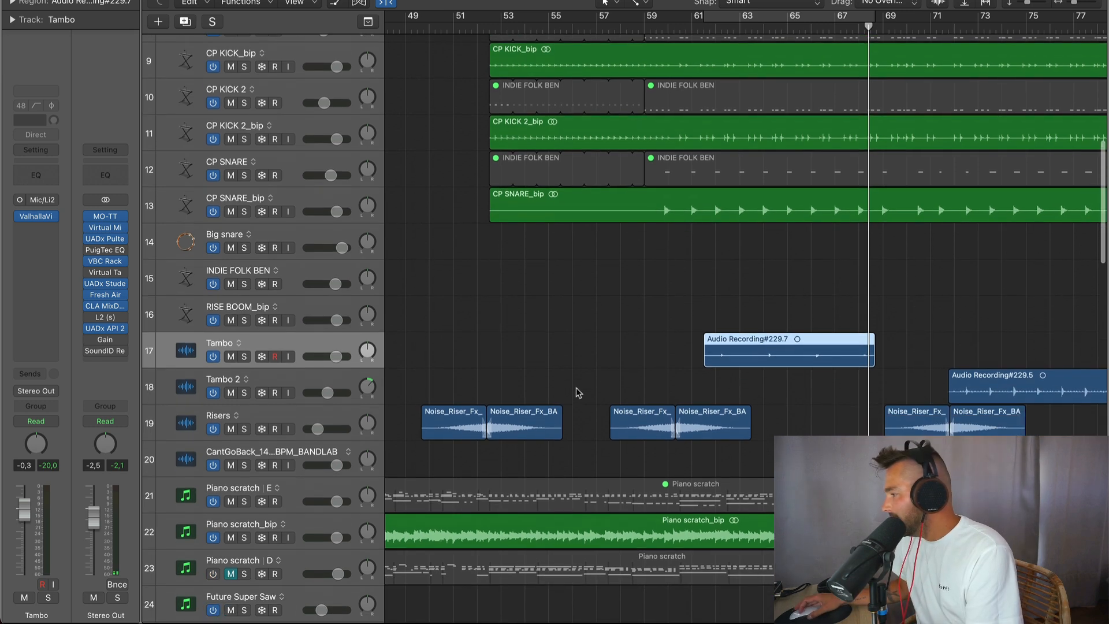
{"action": "scroll", "coordinate": [576, 390], "scroll_direction": "right", "scroll_amount": 5}
{"action": "scroll", "coordinate": [597, 389], "scroll_direction": "right", "scroll_amount": 3}
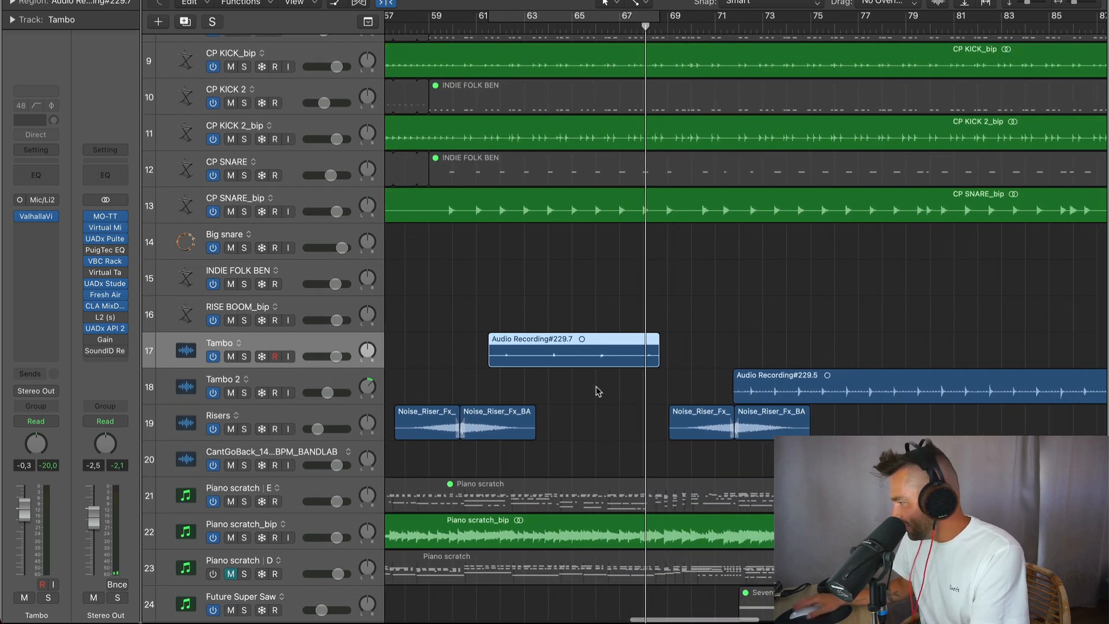
{"action": "left_click", "coordinate": [330, 374]}
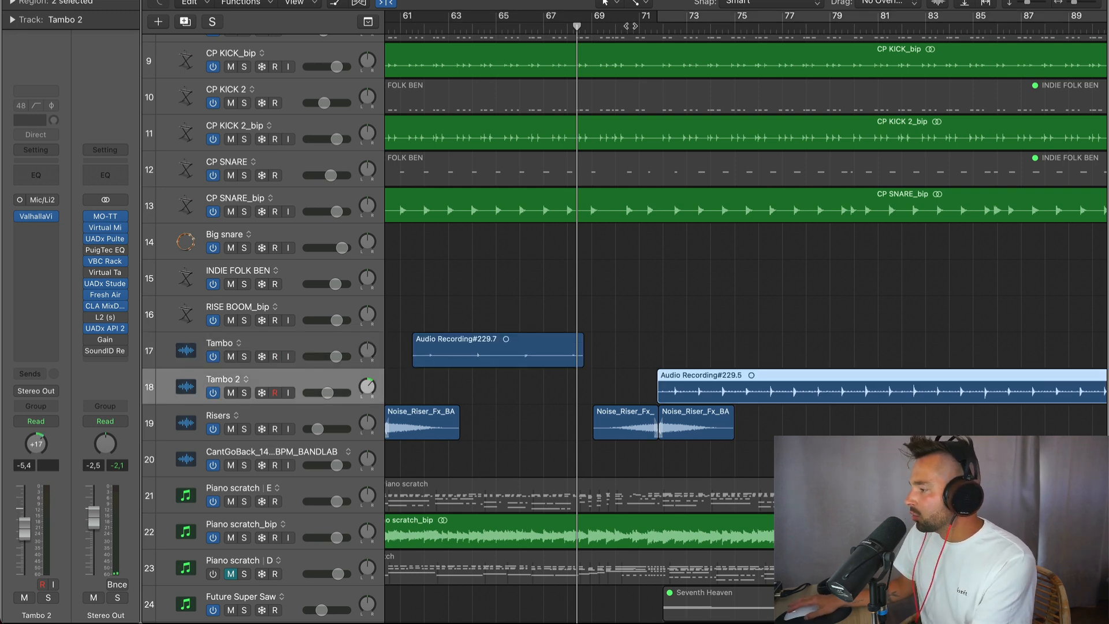
{"action": "left_click", "coordinate": [631, 26]}
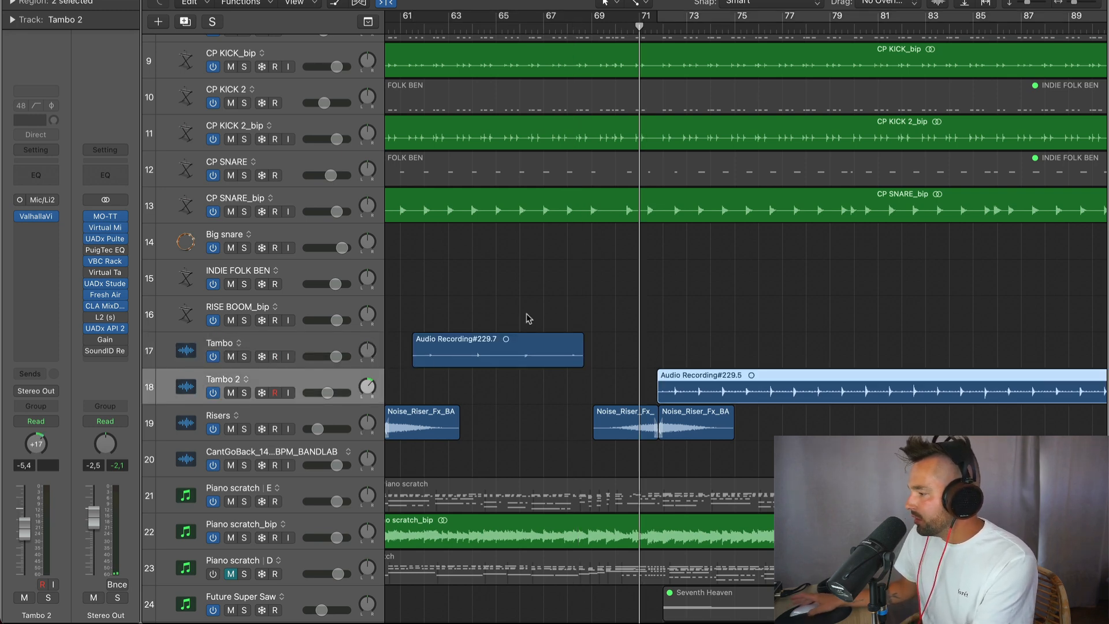
{"action": "left_click", "coordinate": [245, 393]}
{"action": "key", "text": "space"}
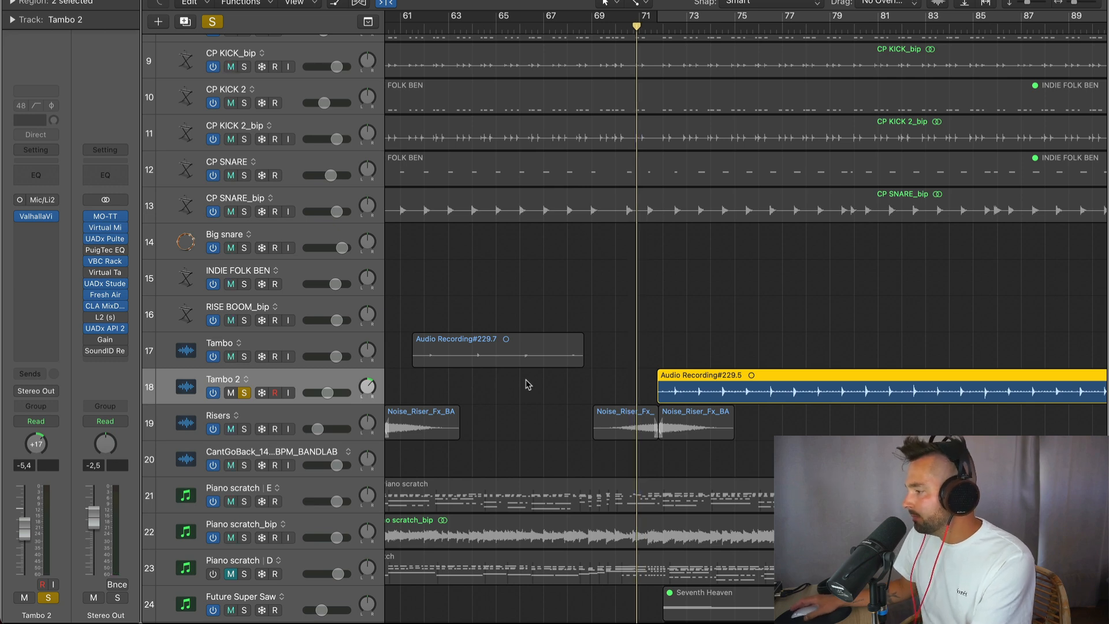
- Switch the Tambo 2 solo off and on during playback to compare it with the full mix, leaving it cleared
{"action": "left_click", "coordinate": [245, 393]}
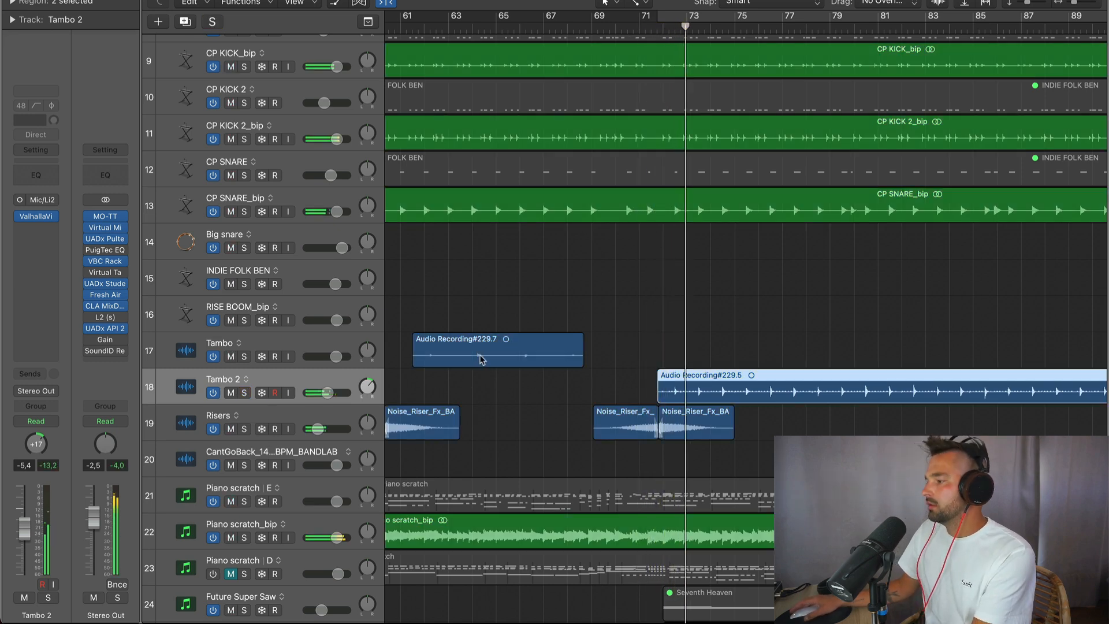
{"action": "left_click", "coordinate": [245, 393]}
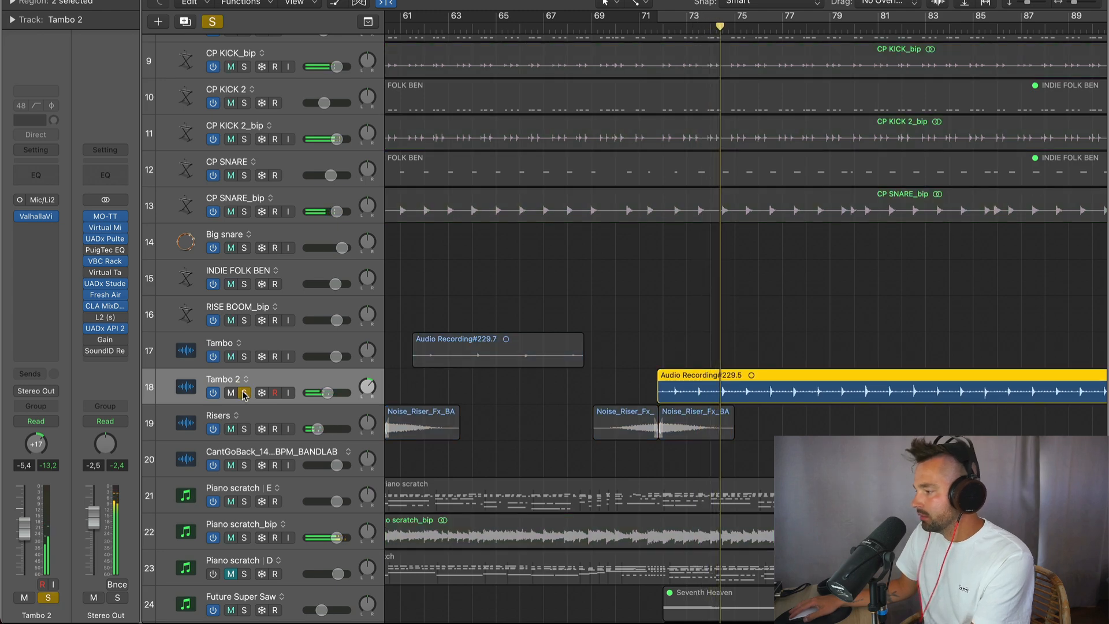
{"action": "left_click", "coordinate": [245, 393]}
- Go to the ALL VOCALS stack, select the vocal tracks 27 to 33 and solo them
{"action": "scroll", "coordinate": [421, 399], "scroll_direction": "down", "scroll_amount": 10}
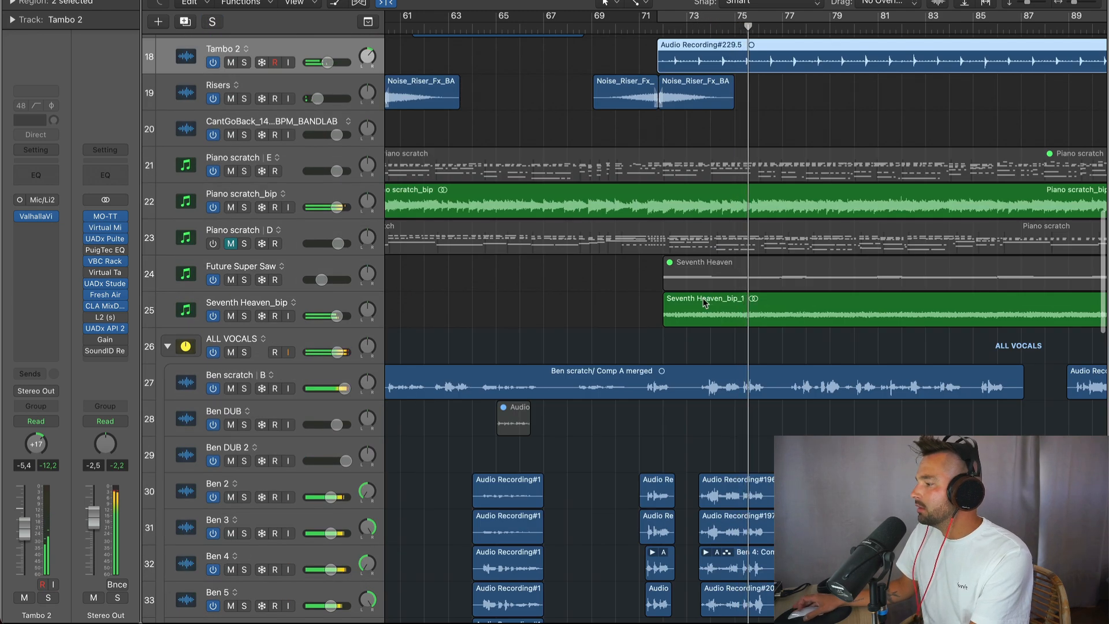
{"action": "scroll", "coordinate": [618, 358], "scroll_direction": "down", "scroll_amount": 5}
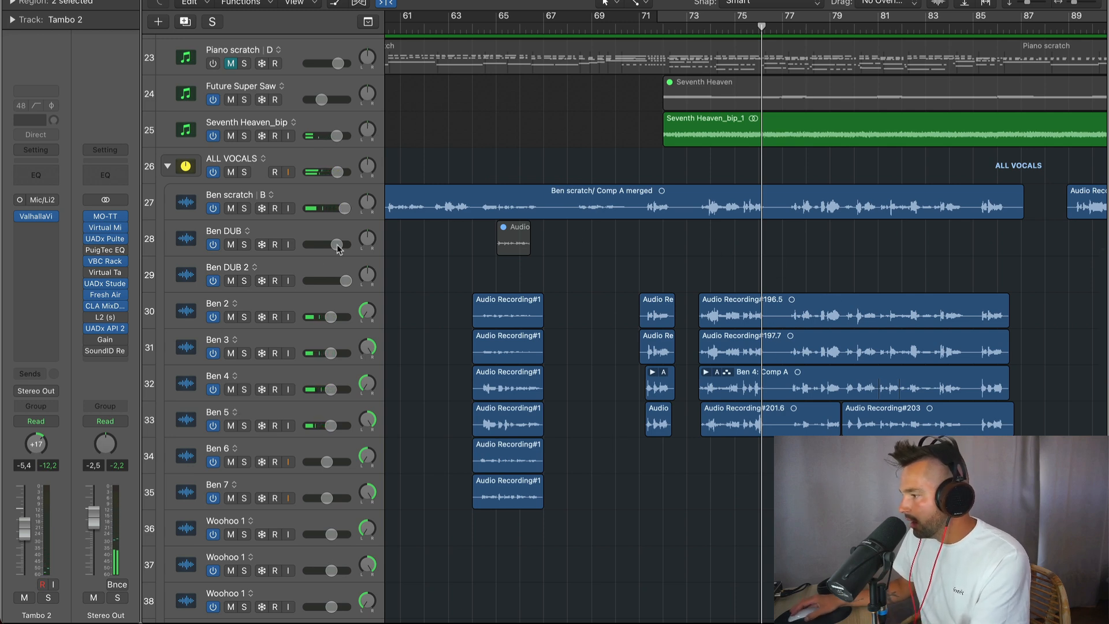
{"action": "left_click", "coordinate": [334, 192]}
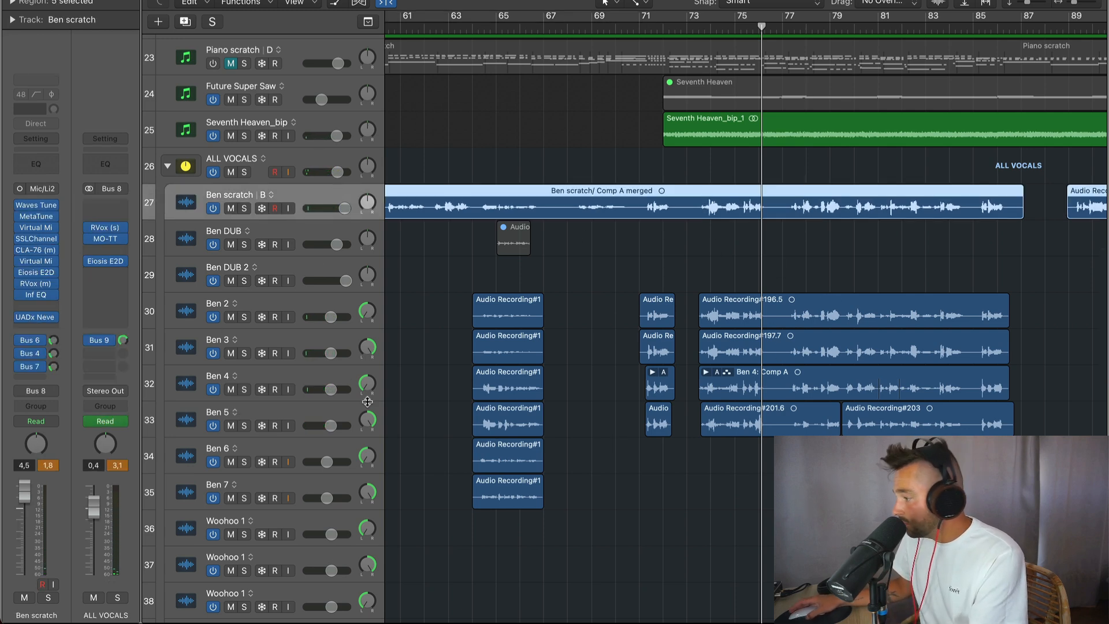
{"action": "left_click", "coordinate": [320, 422], "text": "shift"}
{"action": "key", "text": "s"}
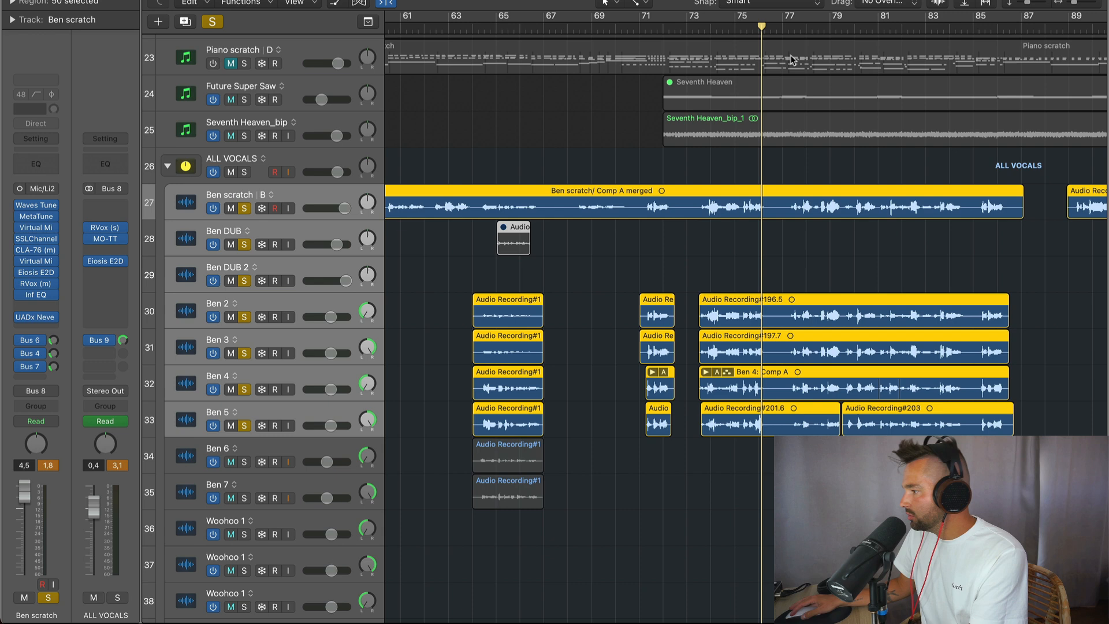
- Play the soloed vocals from about bar 73 and clear their solos to hear them in the full mix
{"action": "double_click", "coordinate": [701, 32]}
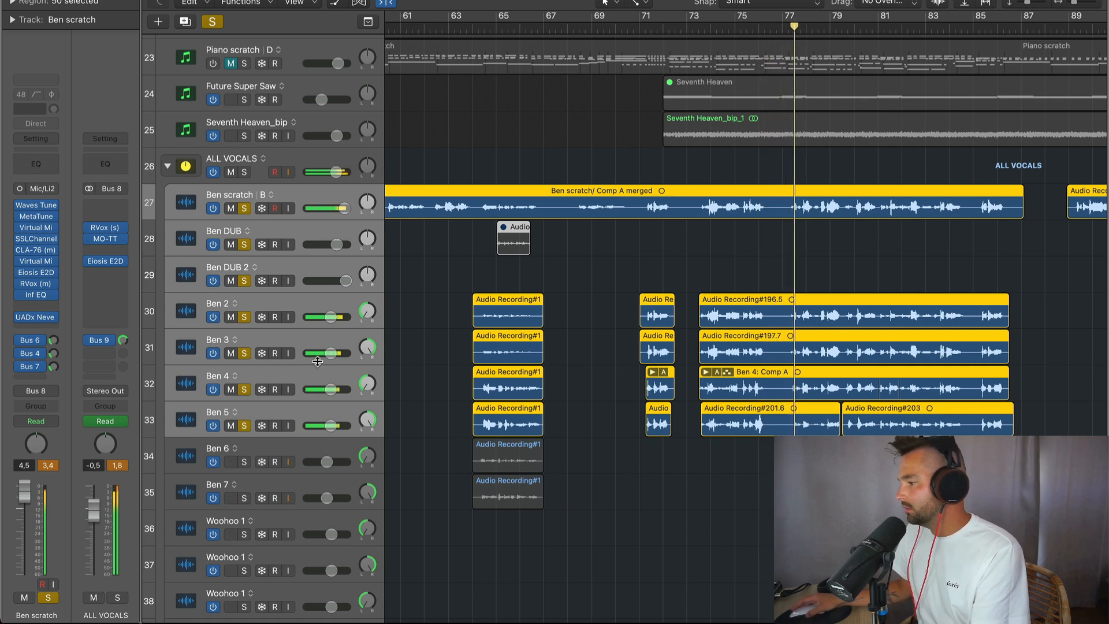
{"action": "left_click", "coordinate": [244, 317], "text": "alt"}
{"action": "scroll", "coordinate": [532, 342], "scroll_direction": "right", "scroll_amount": 5}
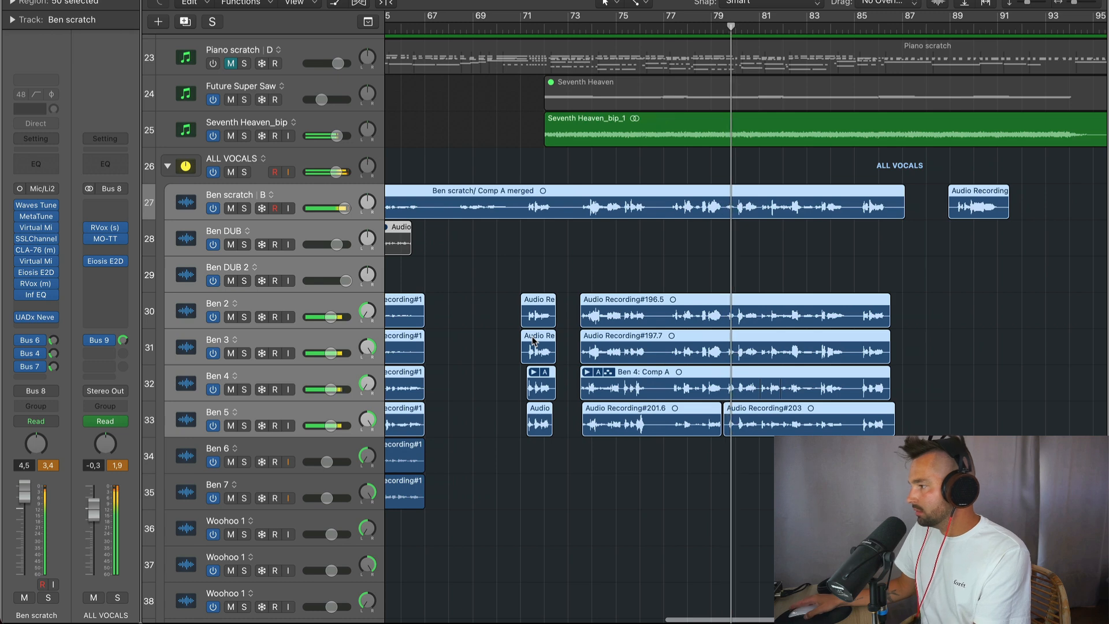
- Audition the Seventh Heaven_bip track soloed, clear its solo and resume the full mix from about bar 81
{"action": "left_click", "coordinate": [244, 136]}
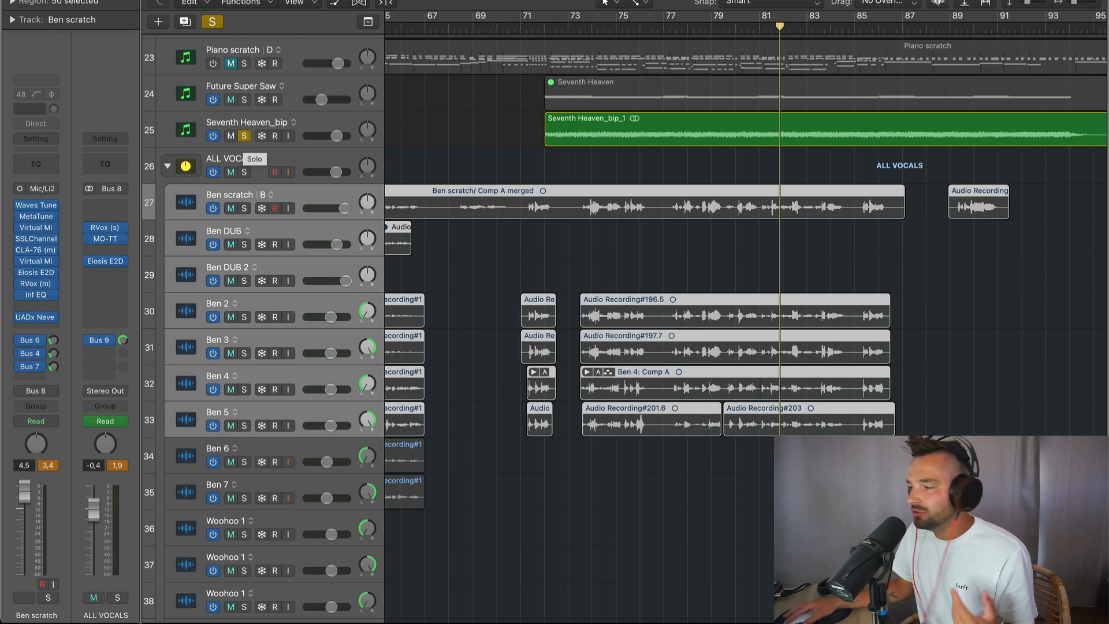
{"action": "left_click", "coordinate": [245, 136]}
{"action": "scroll", "coordinate": [644, 218], "scroll_direction": "right", "scroll_amount": 4}
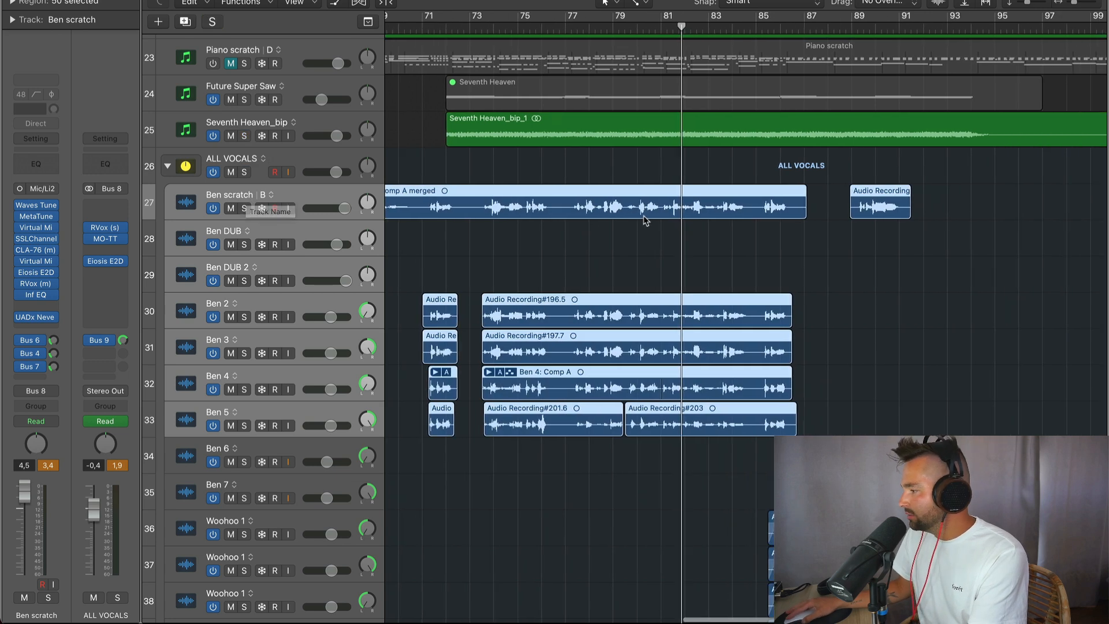
{"action": "scroll", "coordinate": [645, 218], "scroll_direction": "right", "scroll_amount": 3}
{"action": "key", "text": "space"}
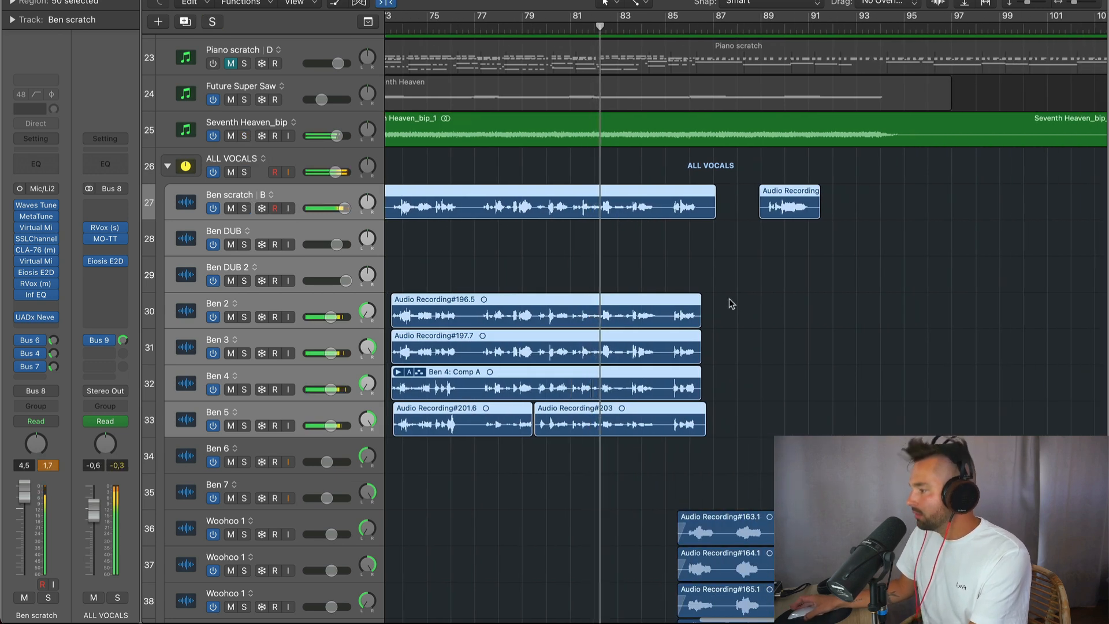
- Examine the lead vocals and the four Woohoo 1 tracks around bars 83 to 93 while the full mix plays
{"action": "scroll", "coordinate": [753, 306], "scroll_direction": "down", "scroll_amount": 5}
{"action": "scroll", "coordinate": [752, 306], "scroll_direction": "right", "scroll_amount": 4}
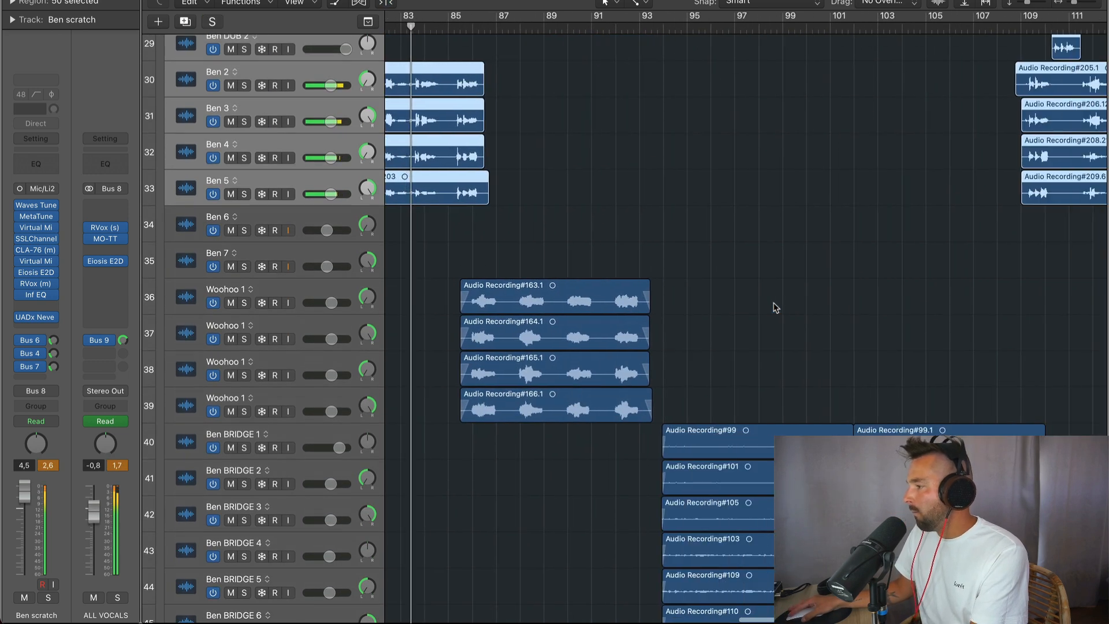
{"action": "scroll", "coordinate": [754, 307], "scroll_direction": "up", "scroll_amount": 5}
{"action": "scroll", "coordinate": [754, 307], "scroll_direction": "up", "scroll_amount": 3}
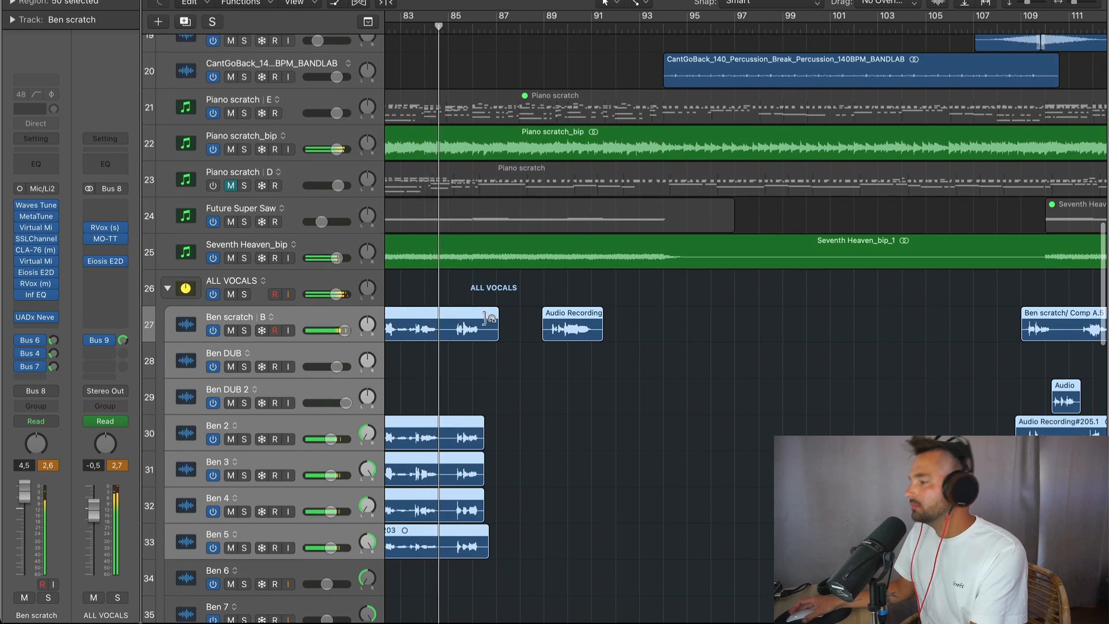
{"action": "scroll", "coordinate": [483, 322], "scroll_direction": "down", "scroll_amount": 10}
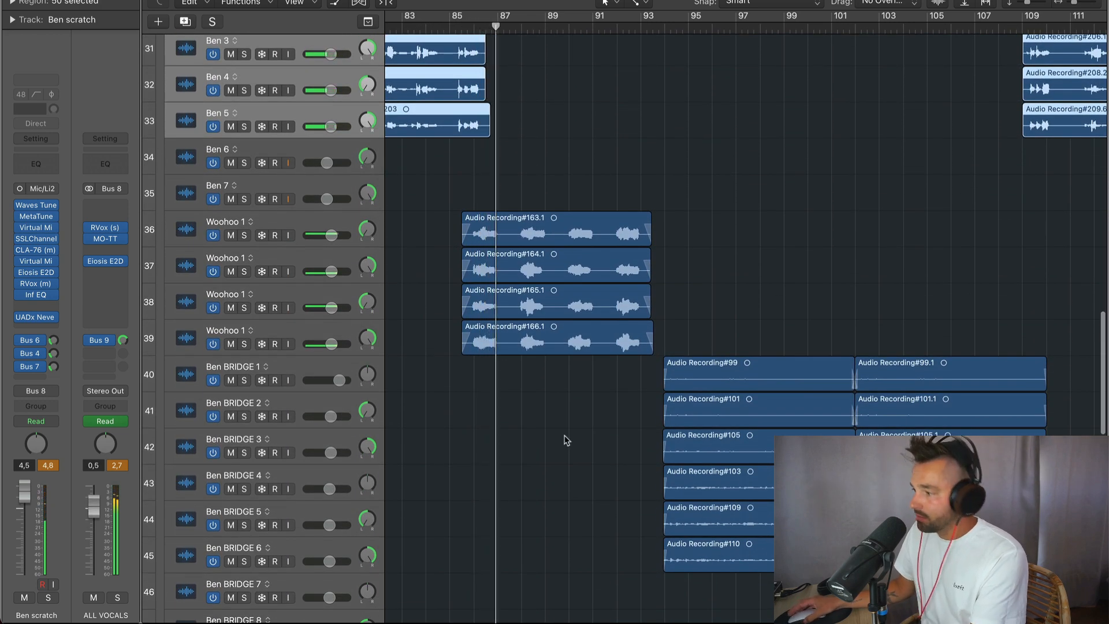
{"action": "scroll", "coordinate": [541, 430], "scroll_direction": "up", "scroll_amount": 15}
{"action": "scroll", "coordinate": [540, 428], "scroll_direction": "down", "scroll_amount": 11}
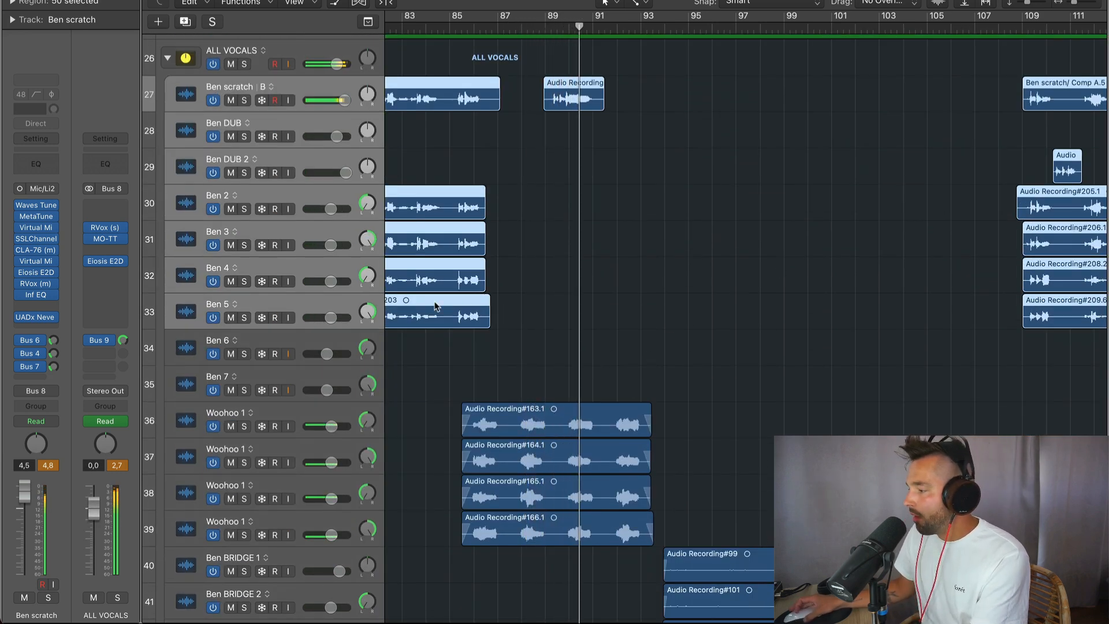
{"action": "scroll", "coordinate": [661, 306], "scroll_direction": "right", "scroll_amount": 2}
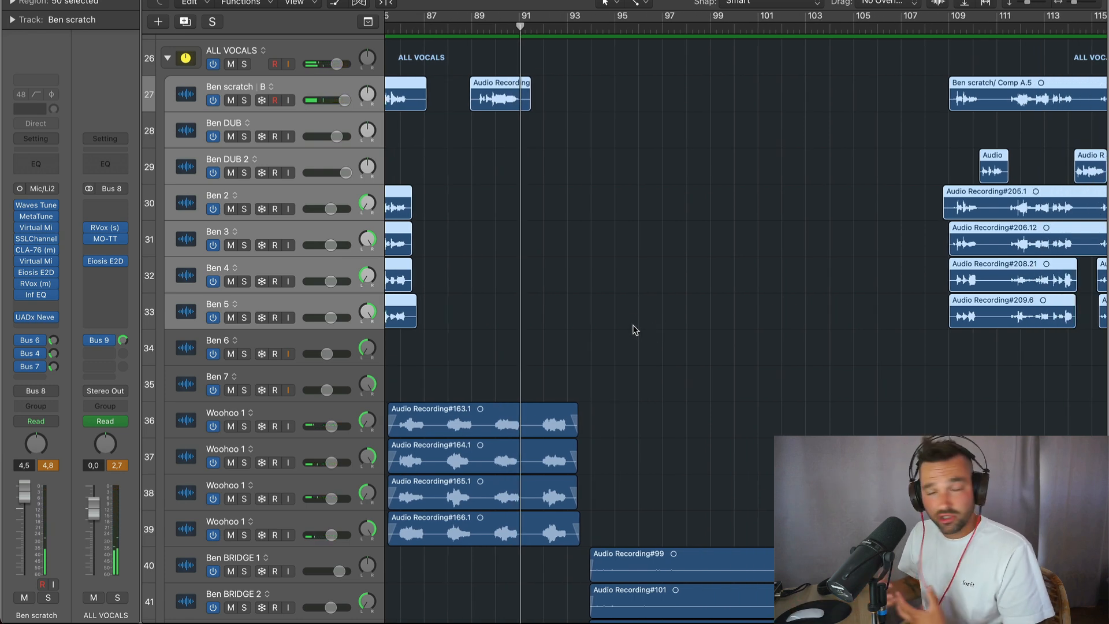
- Play from about bar 93, select the vocal tracks BRIDGE 1 to BRIDGE 6 and solo them
{"action": "scroll", "coordinate": [635, 330], "scroll_direction": "down", "scroll_amount": 9}
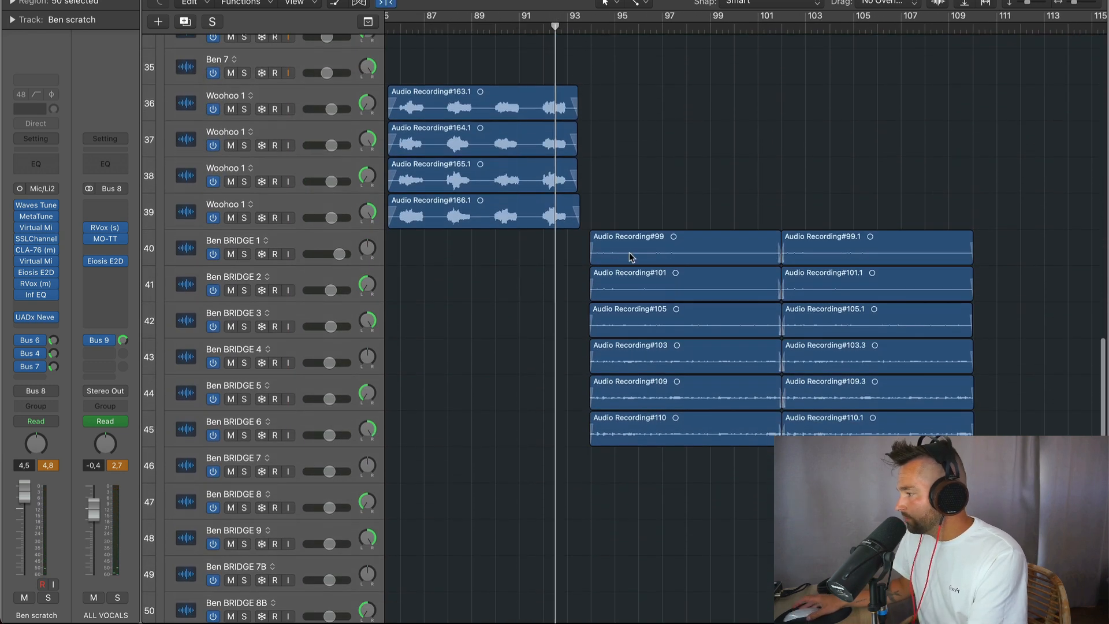
{"action": "scroll", "coordinate": [627, 251], "scroll_direction": "right", "scroll_amount": 2}
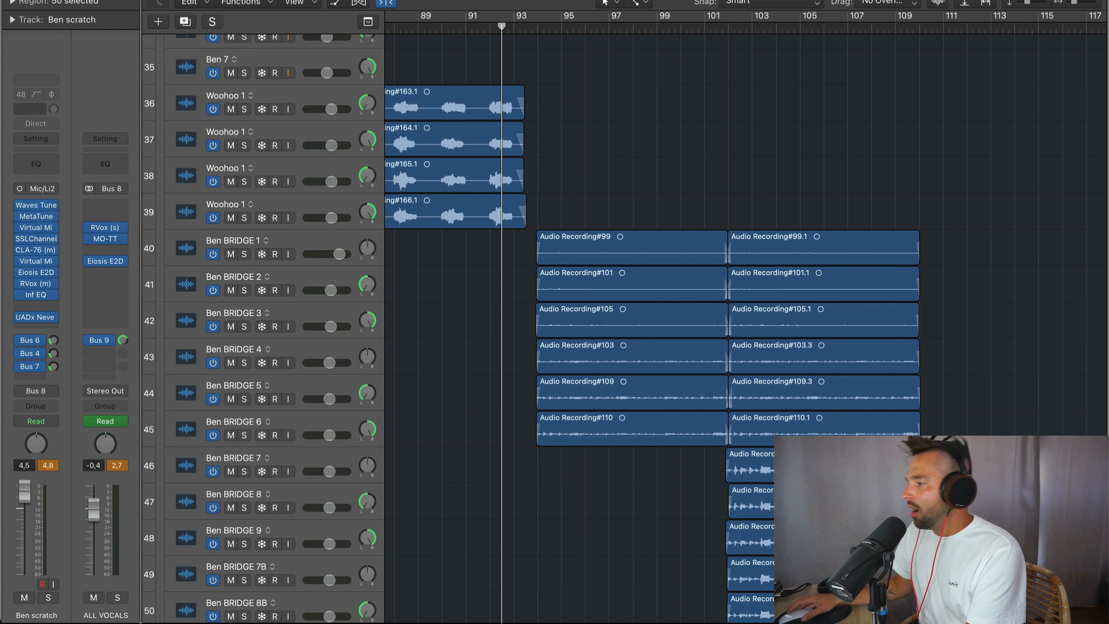
{"action": "left_click", "coordinate": [514, 29]}
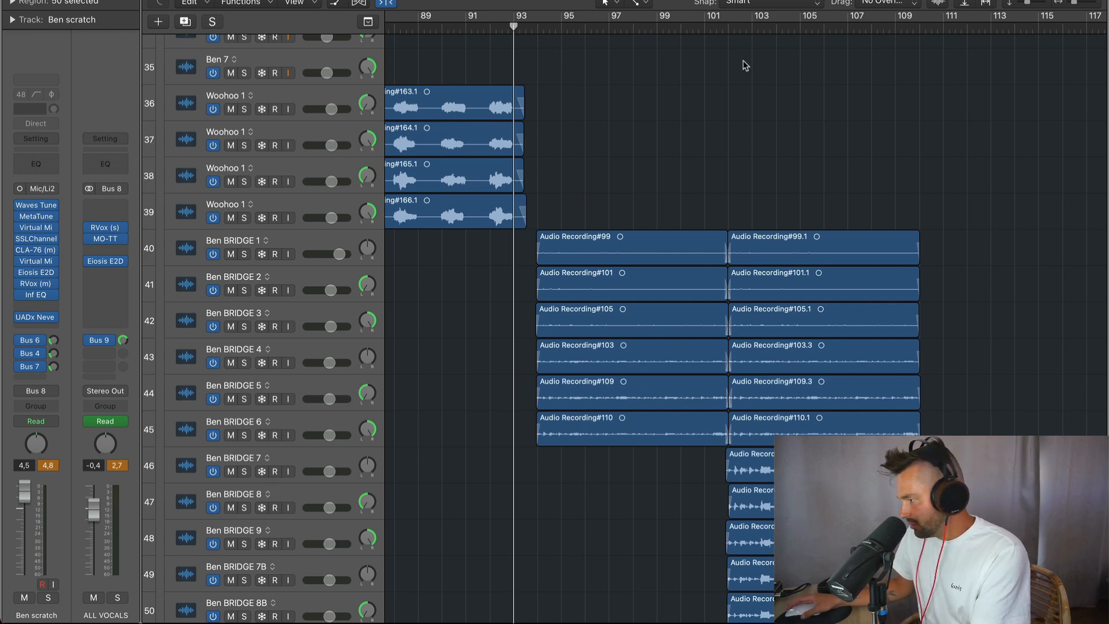
{"action": "left_click", "coordinate": [321, 244]}
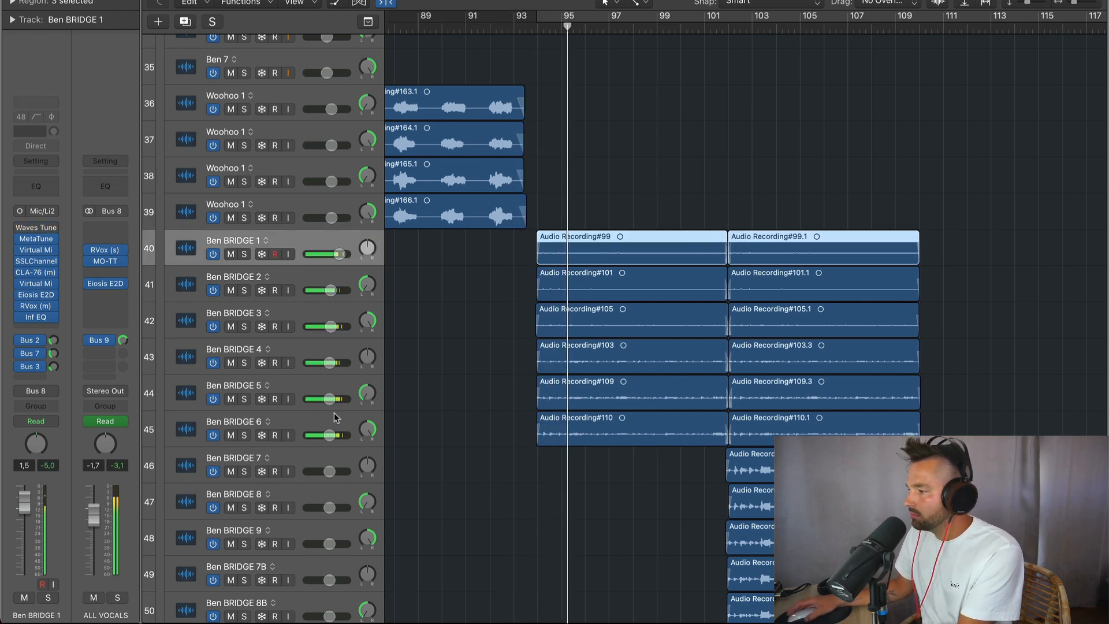
{"action": "left_click", "coordinate": [305, 420], "text": "shift"}
{"action": "key", "text": "s"}
- Extend the track selection down to BRIDGE 13 and solo all the bridge vocals during playback
{"action": "scroll", "coordinate": [433, 468], "scroll_direction": "down", "scroll_amount": 5}
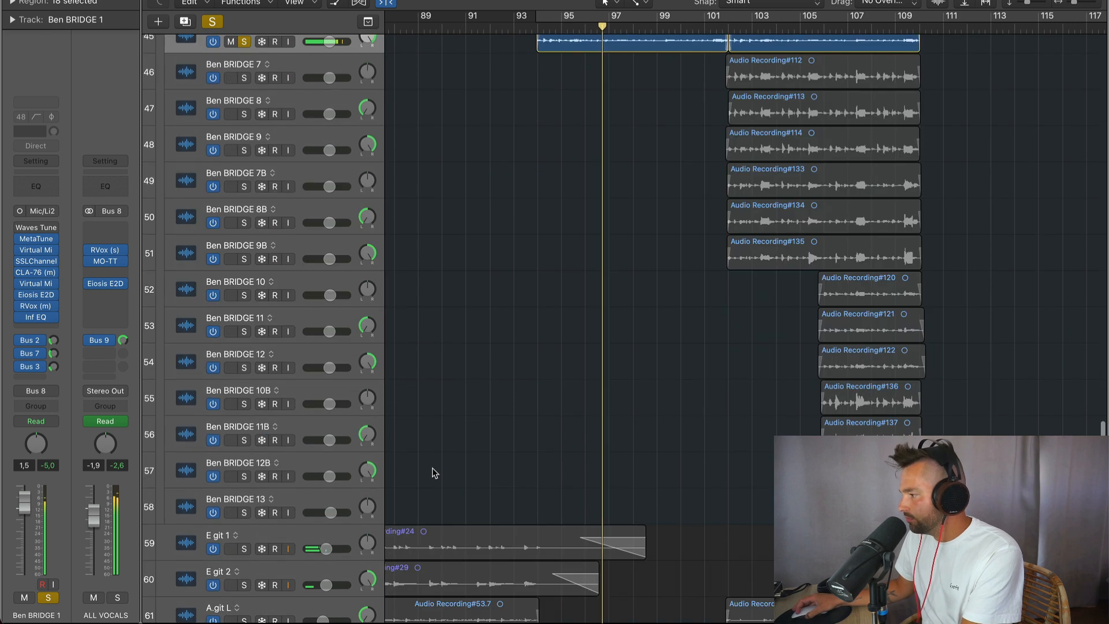
{"action": "scroll", "coordinate": [432, 466], "scroll_direction": "up", "scroll_amount": 2}
{"action": "scroll", "coordinate": [445, 461], "scroll_direction": "down", "scroll_amount": 4}
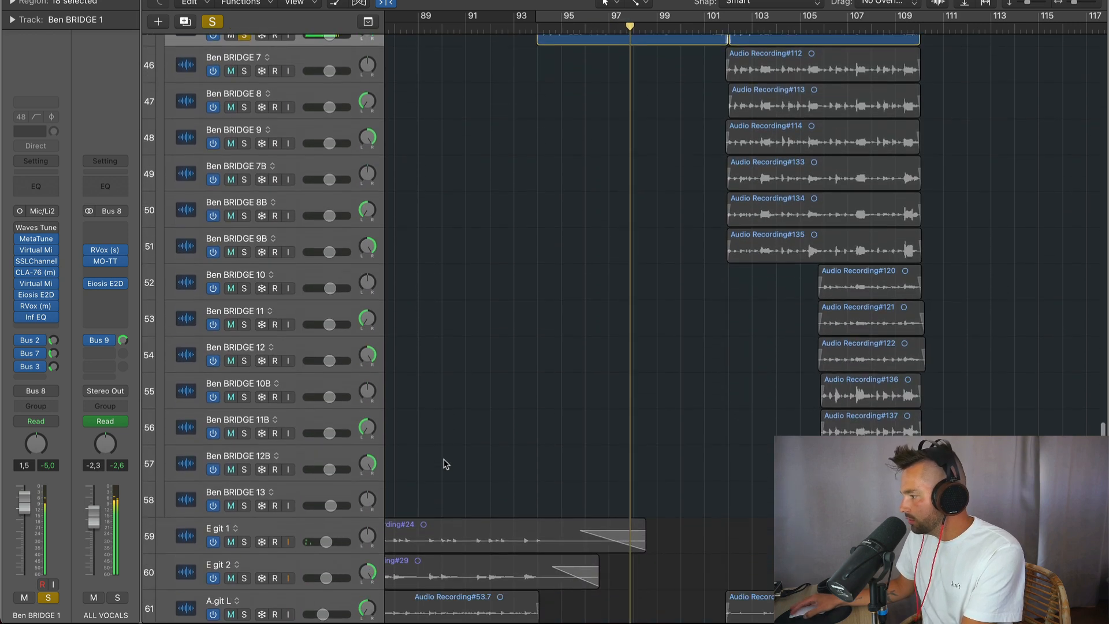
{"action": "left_click", "coordinate": [325, 456], "text": "shift"}
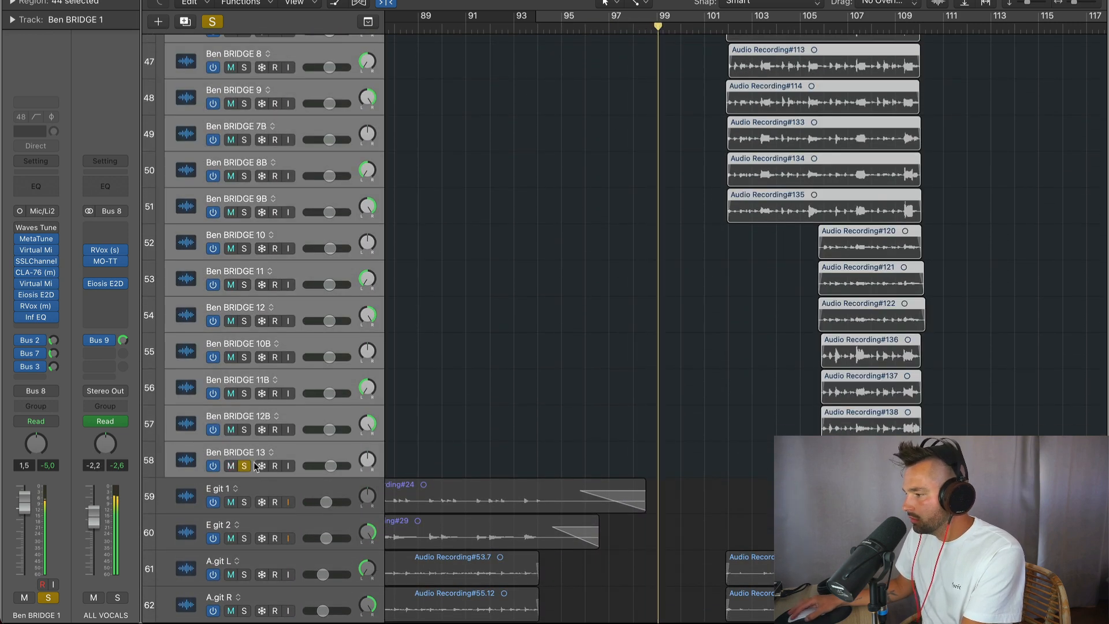
{"action": "key", "text": "s"}
{"action": "scroll", "coordinate": [544, 384], "scroll_direction": "up", "scroll_amount": 5}
{"action": "scroll", "coordinate": [533, 384], "scroll_direction": "down", "scroll_amount": 2}
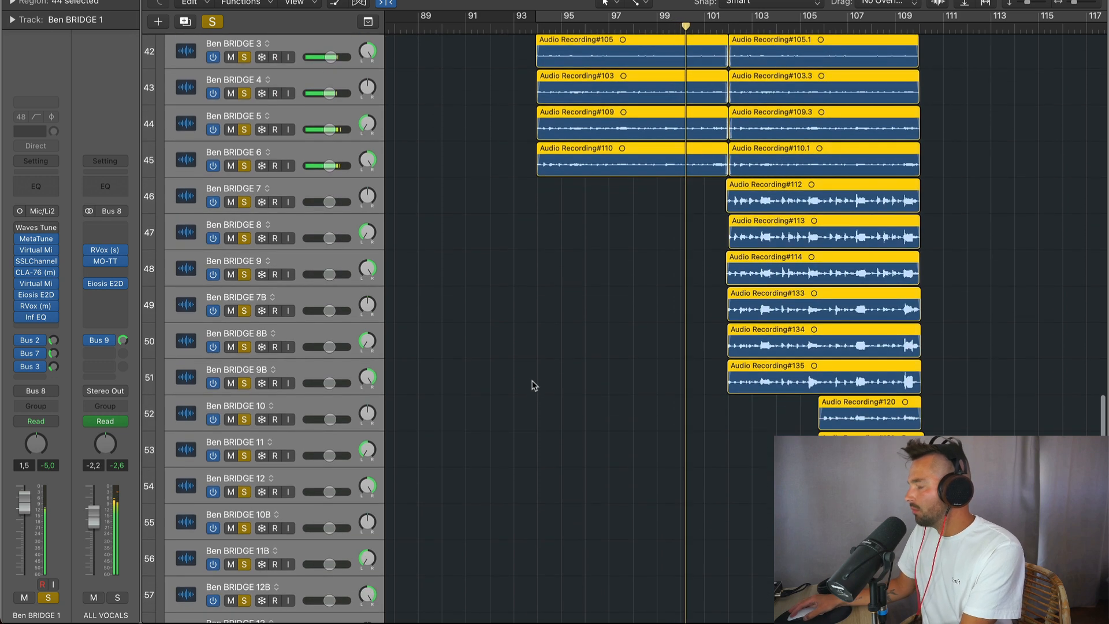
- Listen to the soloed bridge vocals through to about bar 110 and clear their solos
{"action": "scroll", "coordinate": [535, 380], "scroll_direction": "right", "scroll_amount": 3}
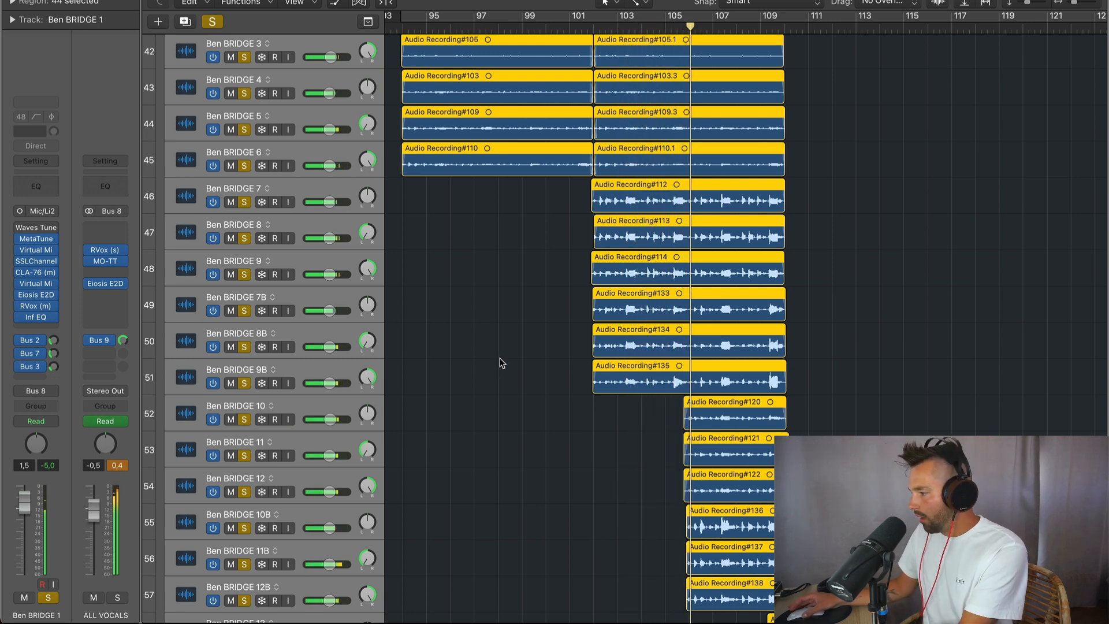
{"action": "scroll", "coordinate": [500, 363], "scroll_direction": "down", "scroll_amount": 5}
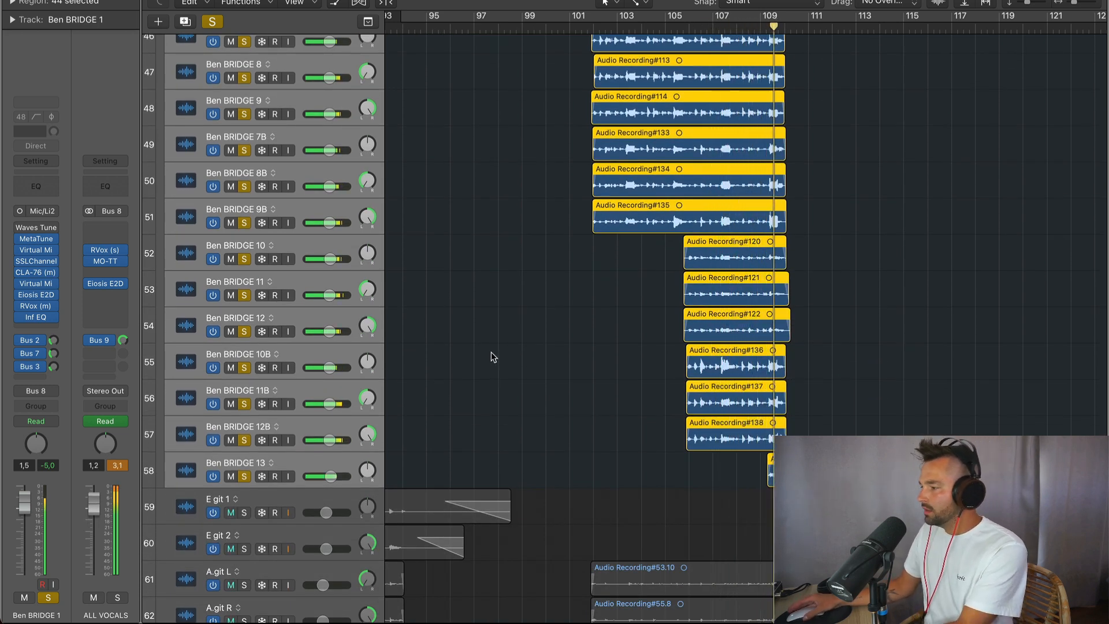
{"action": "scroll", "coordinate": [506, 356], "scroll_direction": "up", "scroll_amount": 10}
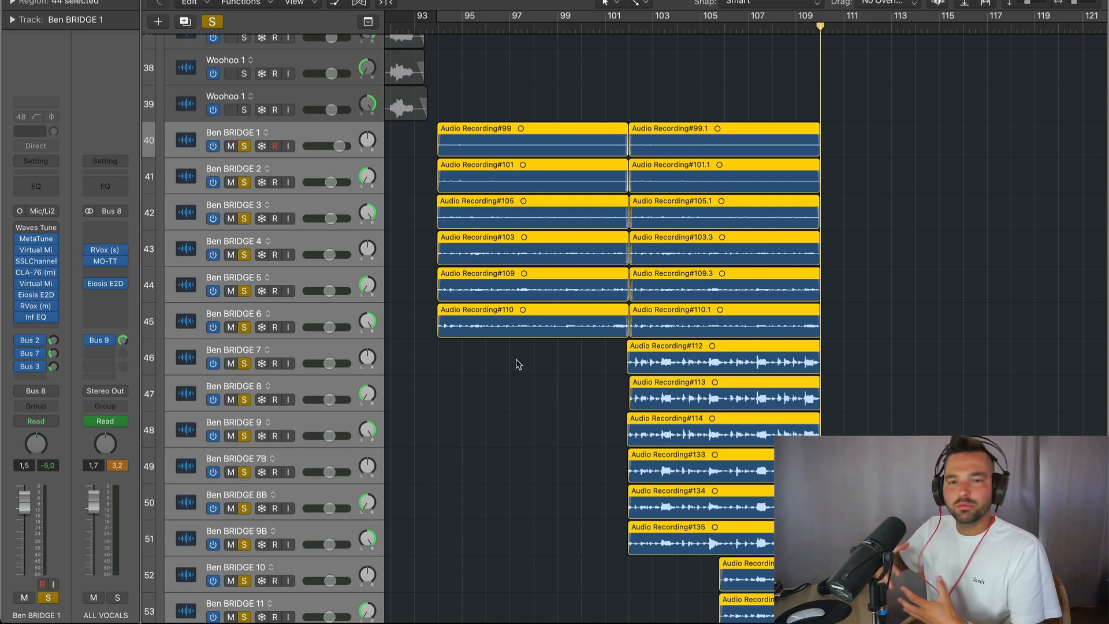
{"action": "left_click", "coordinate": [245, 147]}
- Look over the bridge vocal tracks, play the full mix from about bar 94 and solo the bridge vocals again
{"action": "scroll", "coordinate": [428, 208], "scroll_direction": "down", "scroll_amount": 5}
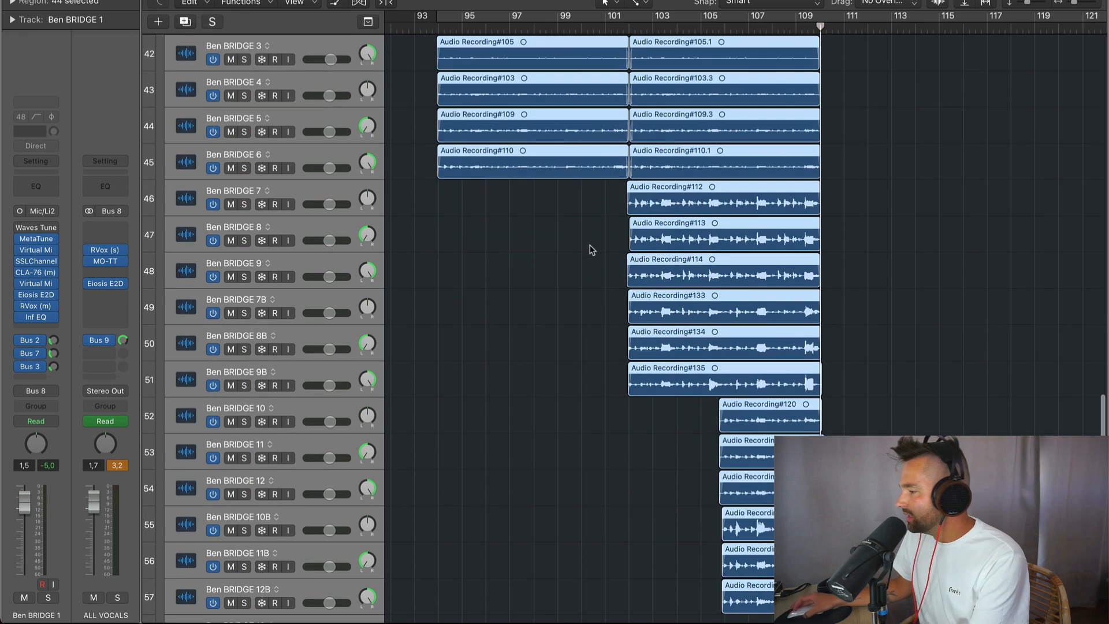
{"action": "scroll", "coordinate": [588, 248], "scroll_direction": "down", "scroll_amount": 4}
{"action": "scroll", "coordinate": [589, 244], "scroll_direction": "up", "scroll_amount": 10}
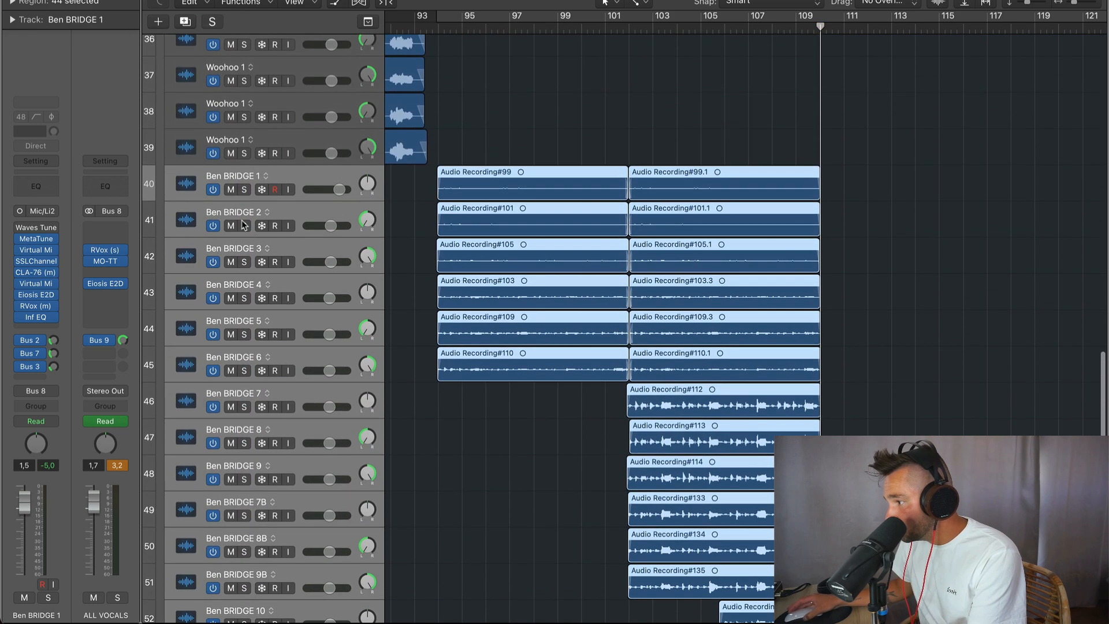
{"action": "scroll", "coordinate": [242, 225], "scroll_direction": "down", "scroll_amount": 8}
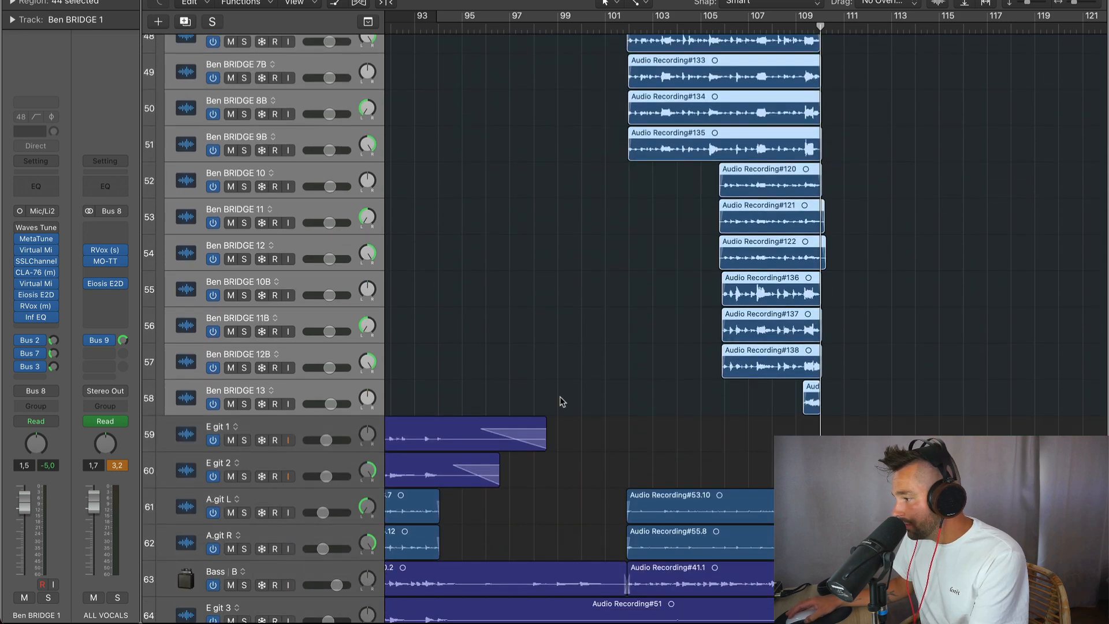
{"action": "scroll", "coordinate": [567, 398], "scroll_direction": "up", "scroll_amount": 15}
{"action": "scroll", "coordinate": [567, 396], "scroll_direction": "down", "scroll_amount": 6}
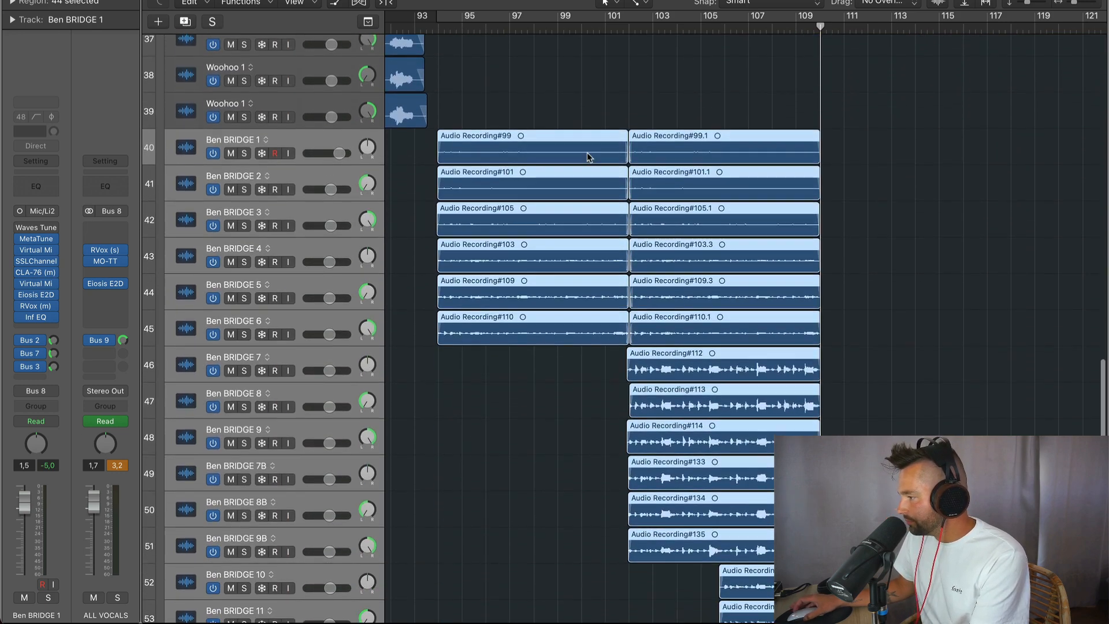
{"action": "scroll", "coordinate": [520, 220], "scroll_direction": "down", "scroll_amount": 1}
{"action": "left_click", "coordinate": [437, 24]}
{"action": "key", "text": "space"}
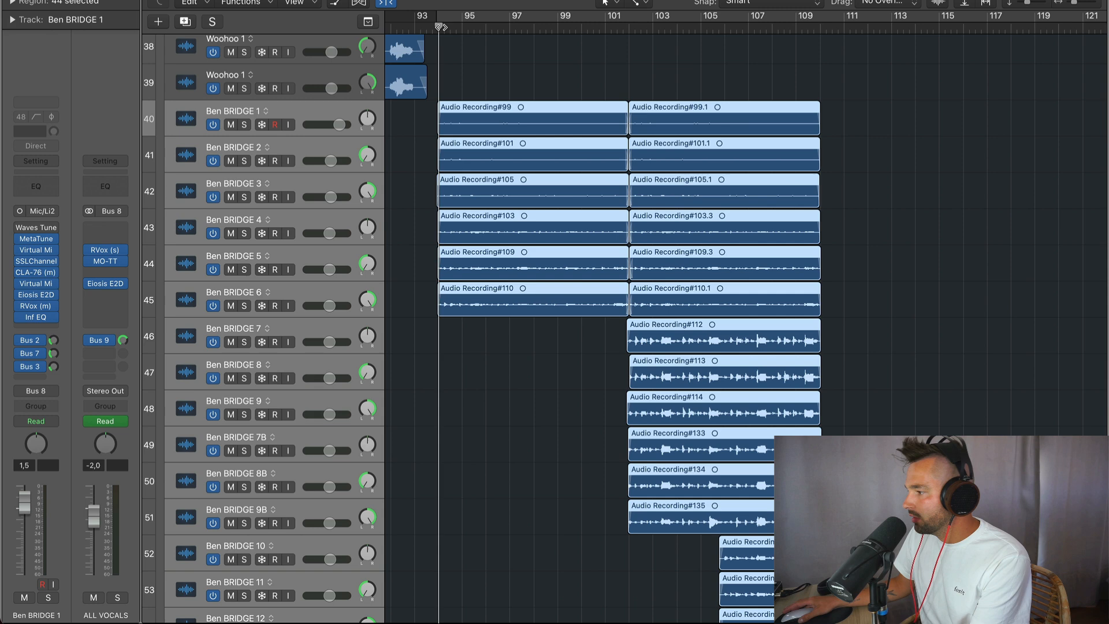
{"action": "left_click", "coordinate": [244, 125]}
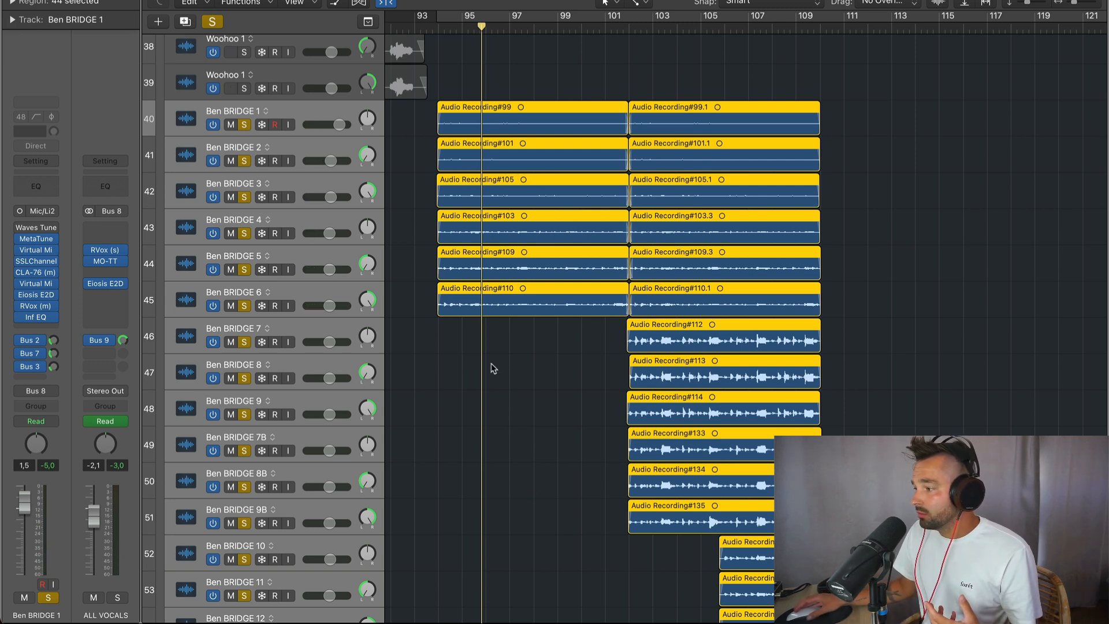
- Play the soloed bridge vocals from about bar 101 to hear the layers on tracks 46 to 57 come in
{"action": "scroll", "coordinate": [493, 369], "scroll_direction": "up", "scroll_amount": 2}
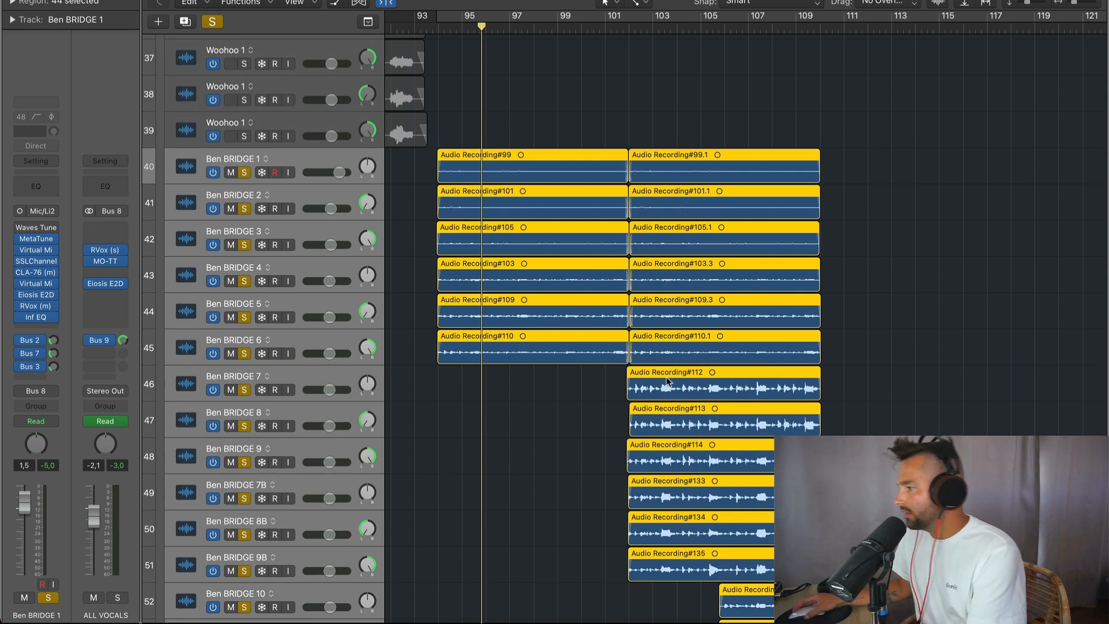
{"action": "scroll", "coordinate": [553, 434], "scroll_direction": "right", "scroll_amount": 2}
{"action": "scroll", "coordinate": [558, 138], "scroll_direction": "down", "scroll_amount": 5}
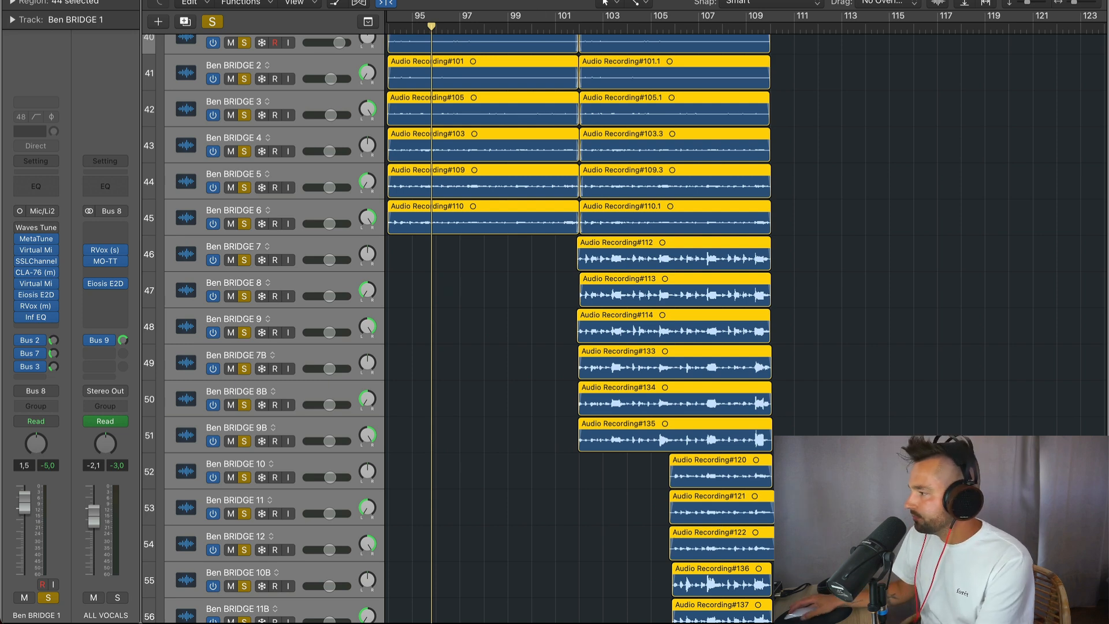
{"action": "left_click", "coordinate": [556, 26]}
{"action": "key", "text": "space"}
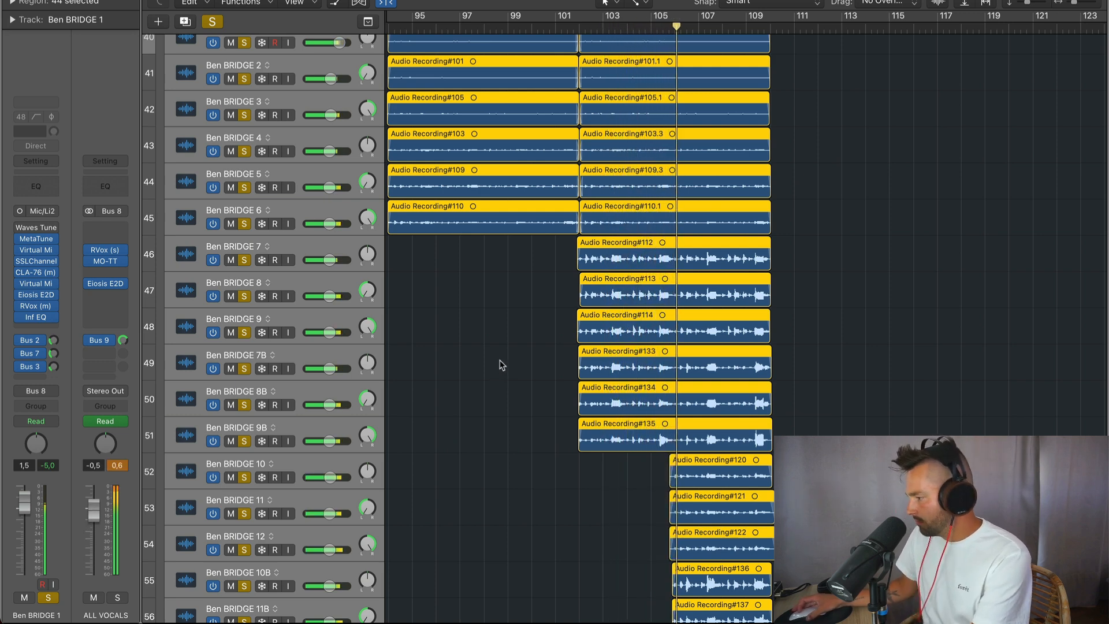
{"action": "scroll", "coordinate": [495, 369], "scroll_direction": "down", "scroll_amount": 5}
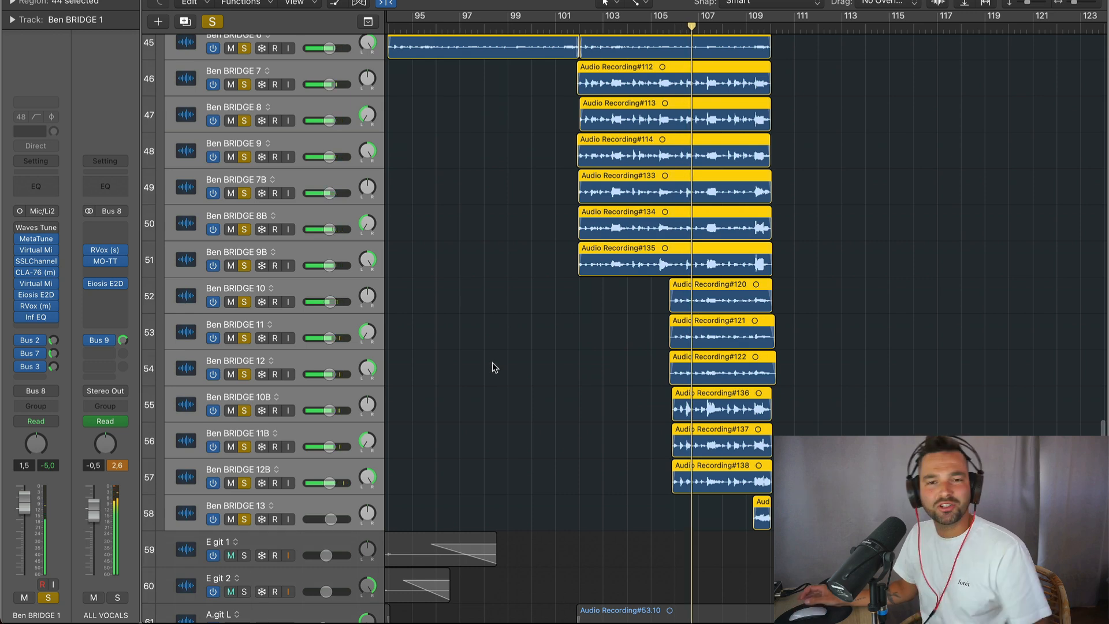
{"action": "scroll", "coordinate": [495, 357], "scroll_direction": "up", "scroll_amount": 3}
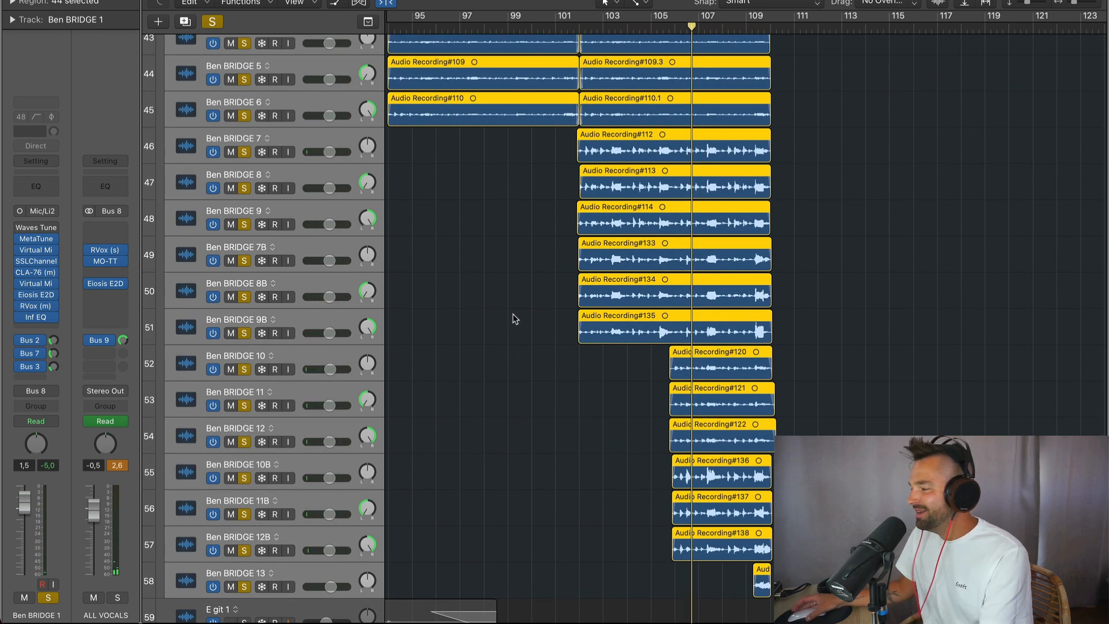
- Clear the bridge vocals' solos, hear them in the full mix from about bar 106 and deselect their regions
{"action": "left_click", "coordinate": [244, 225]}
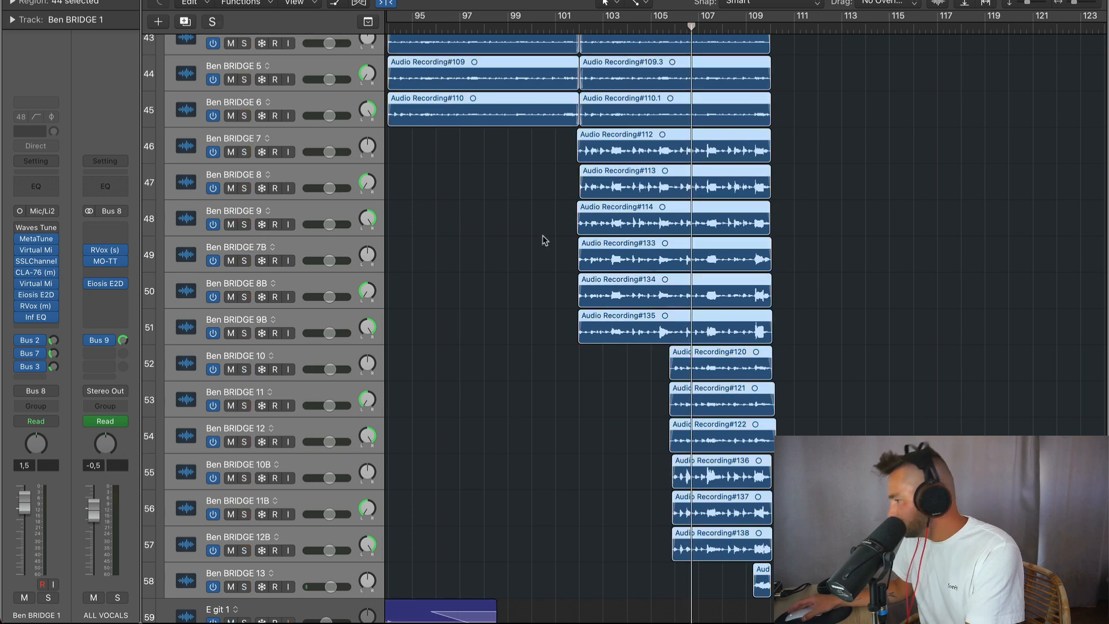
{"action": "scroll", "coordinate": [456, 238], "scroll_direction": "down", "scroll_amount": 3}
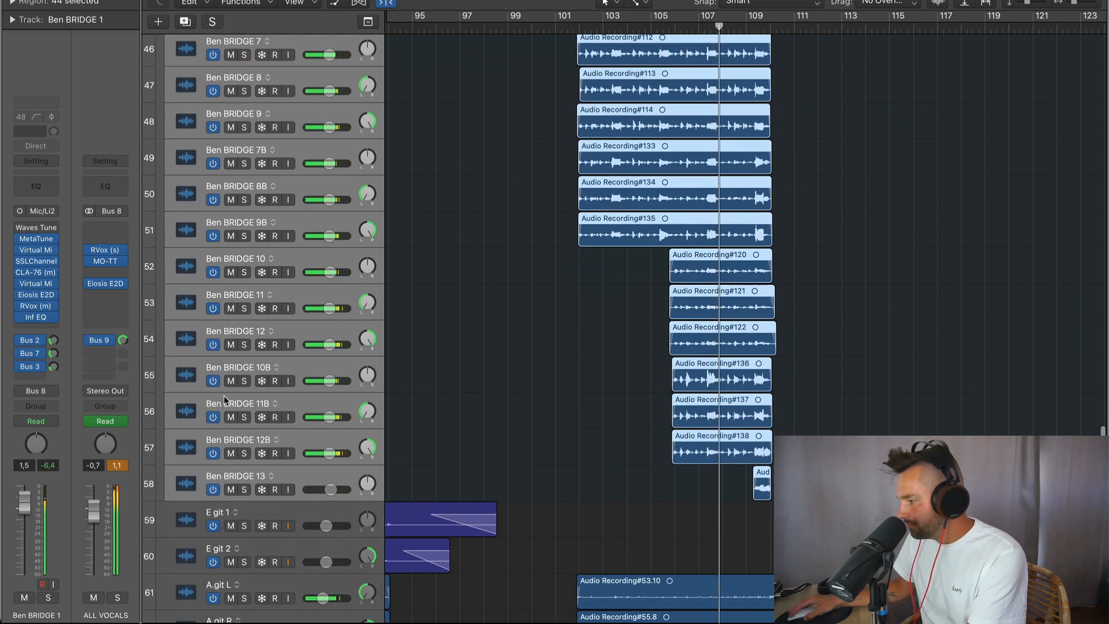
{"action": "left_click", "coordinate": [527, 384]}
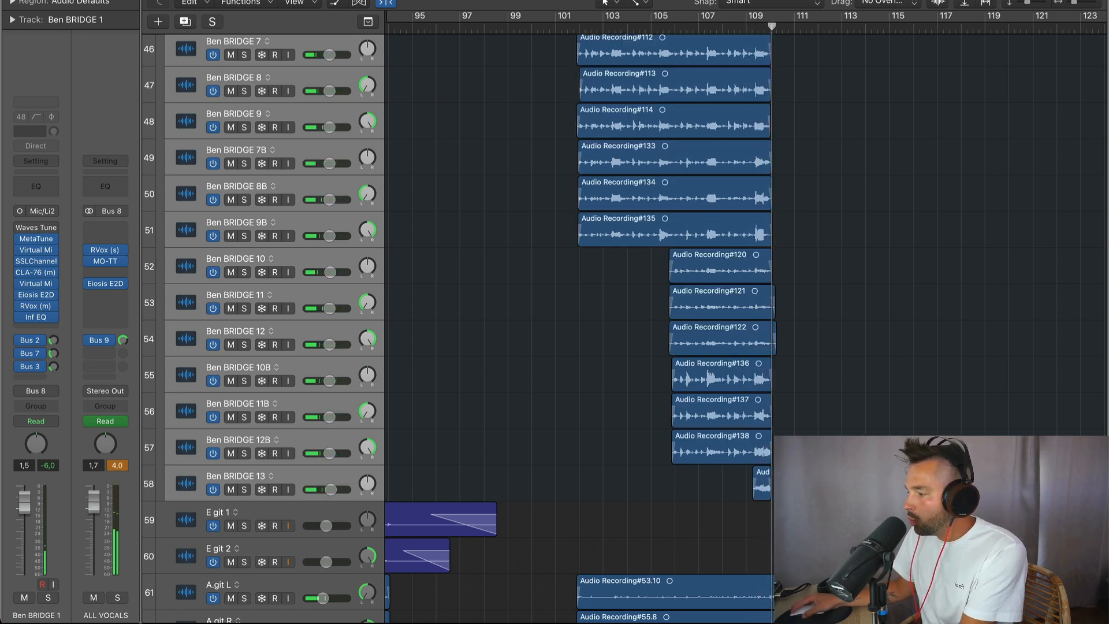
- Select the short region on track 58 and play the soloed bridge vocals from about bar 109
{"action": "left_click", "coordinate": [762, 489]}
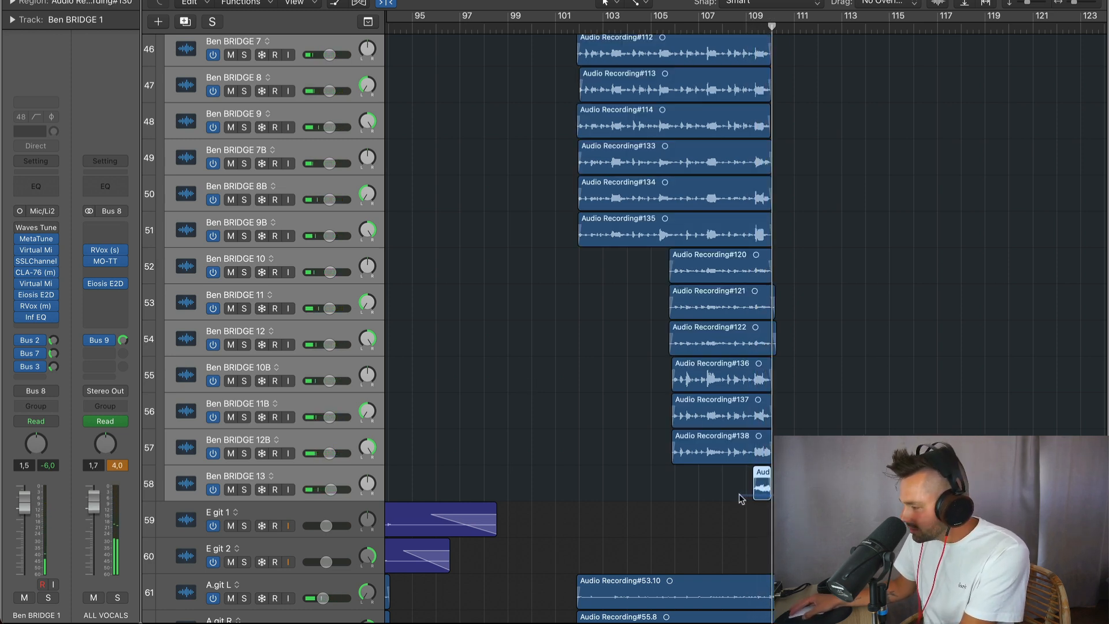
{"action": "left_click", "coordinate": [243, 490]}
{"action": "left_click", "coordinate": [747, 26]}
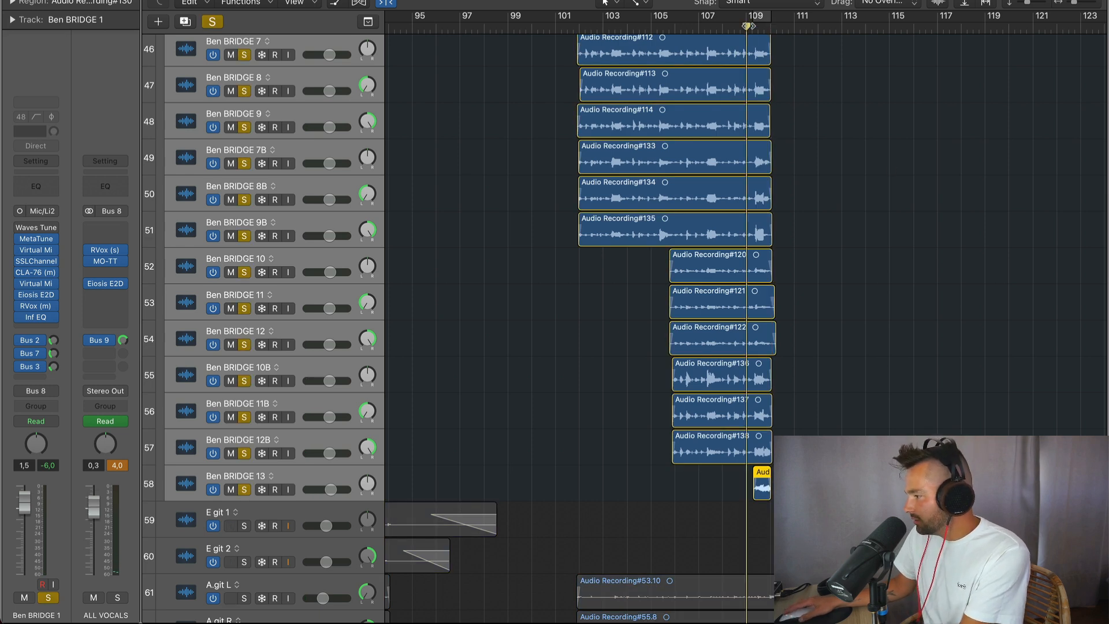
{"action": "key", "text": "space"}
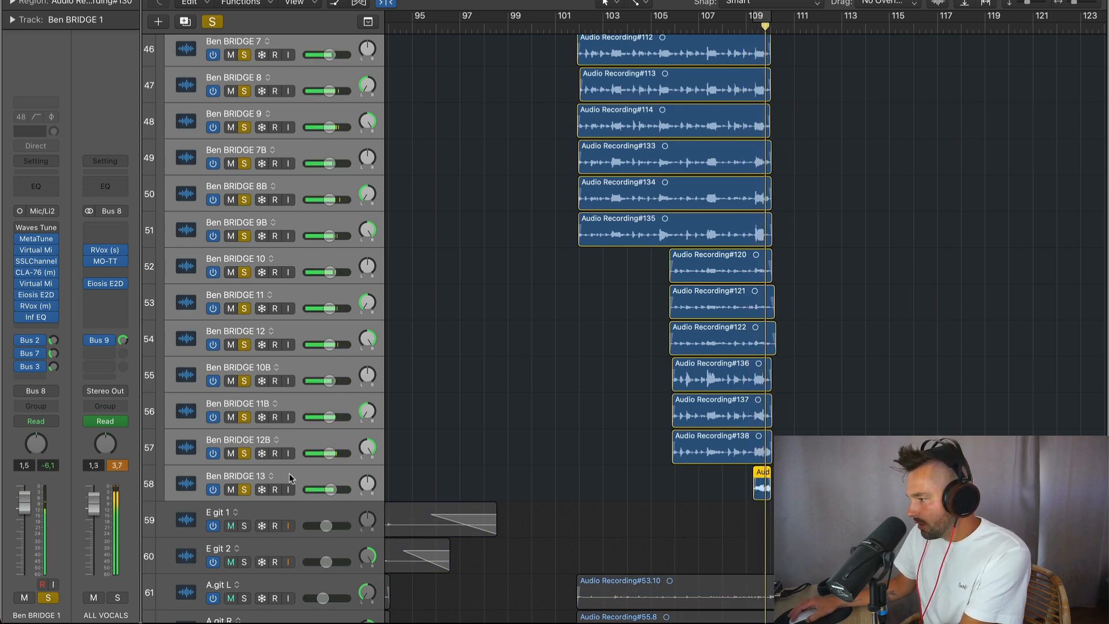
- Solo only the BRIDGE 13 vocal on track 58 and play its short region at about bar 109
{"action": "left_click", "coordinate": [293, 474]}
{"action": "left_click", "coordinate": [245, 490], "text": "alt"}
{"action": "left_click", "coordinate": [245, 490]}
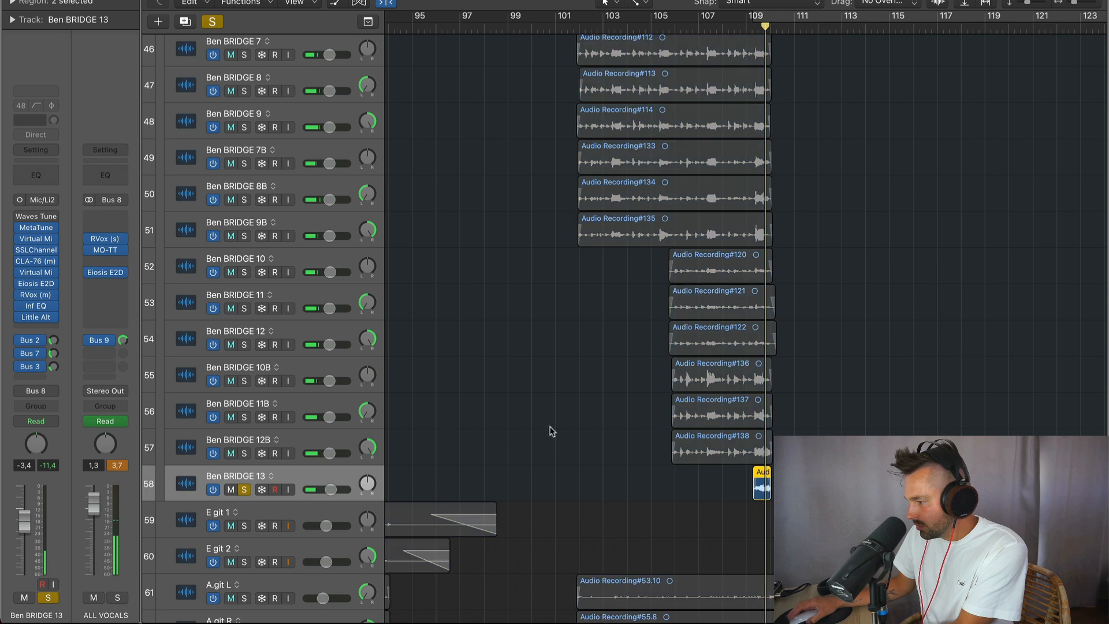
{"action": "left_click", "coordinate": [762, 489]}
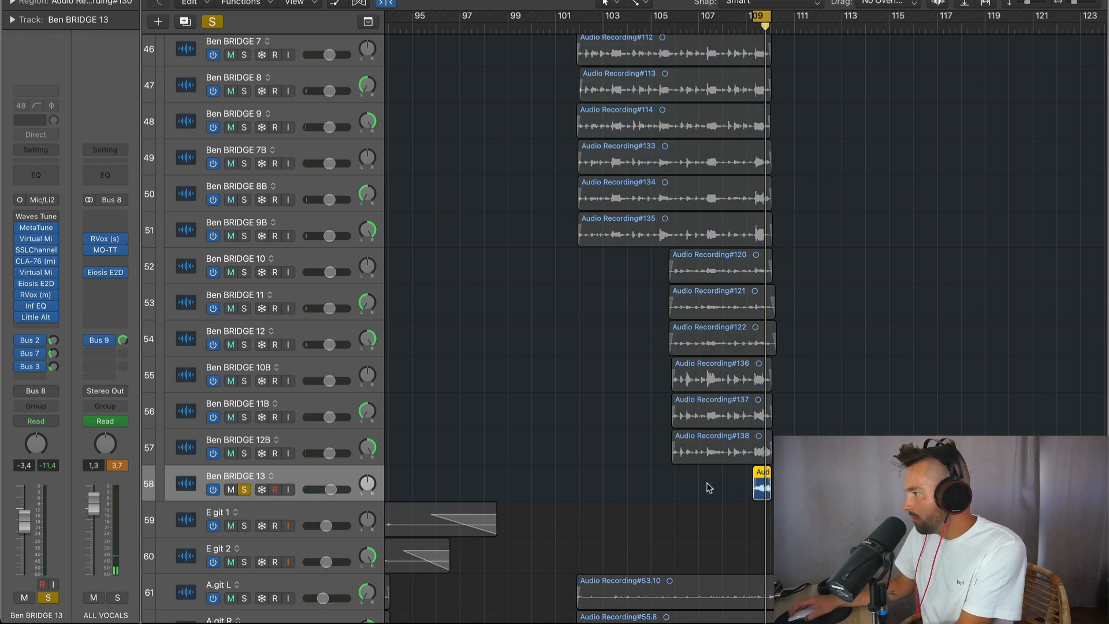
{"action": "key", "text": "space"}
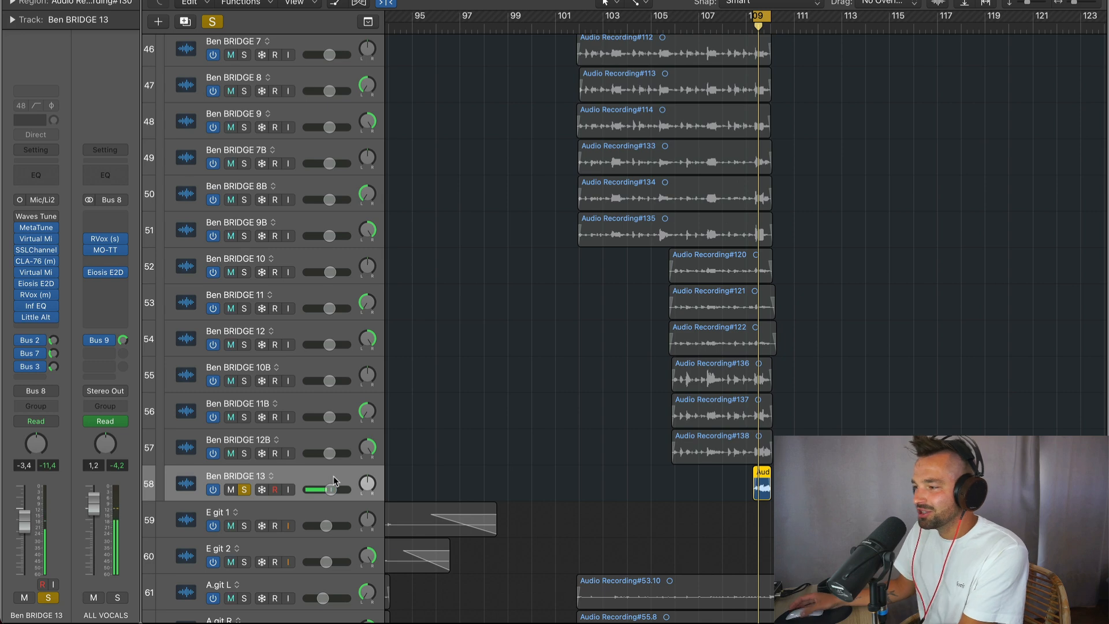
- Clear the BRIDGE 13 vocal's solo and hear its short region in the full mix at about bar 109
{"action": "left_click", "coordinate": [244, 490]}
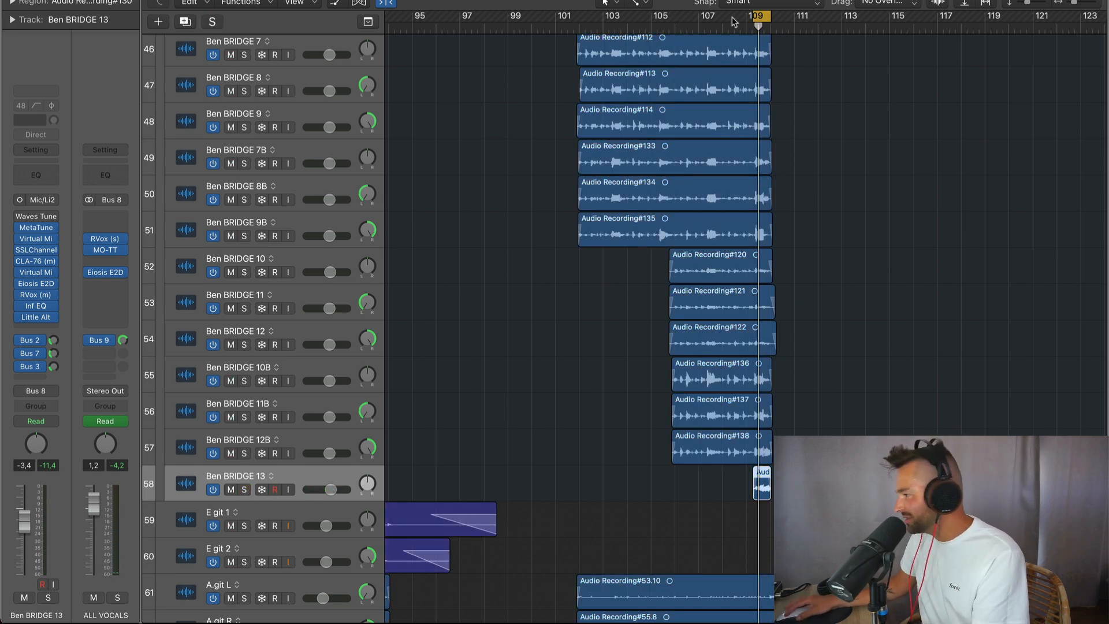
{"action": "key", "text": "space"}
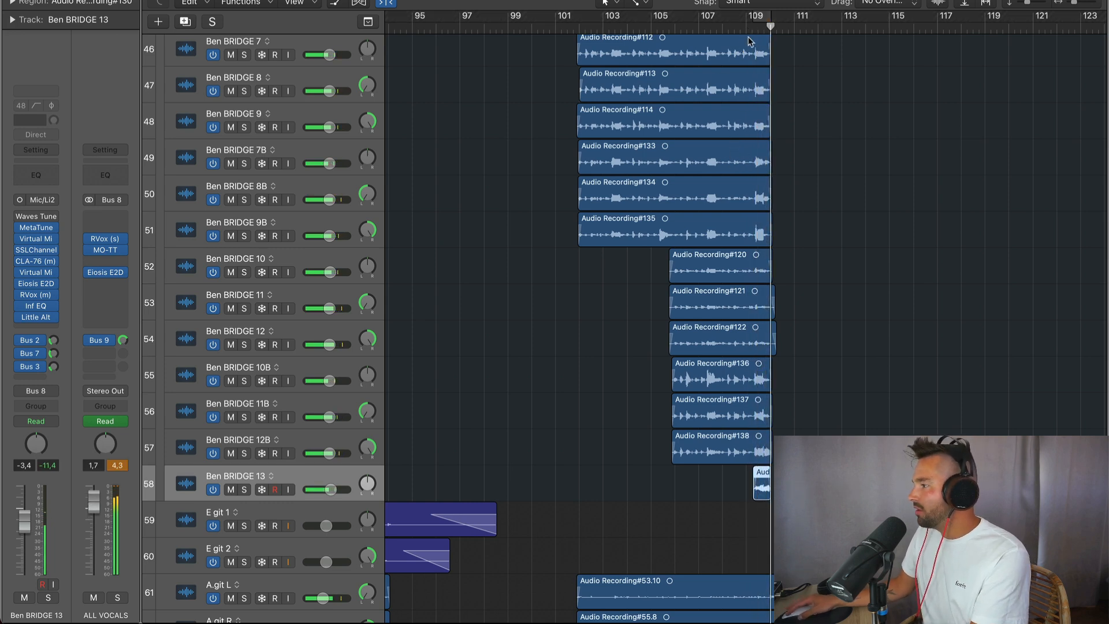
{"action": "key", "text": "space"}
{"action": "key", "text": "space"}
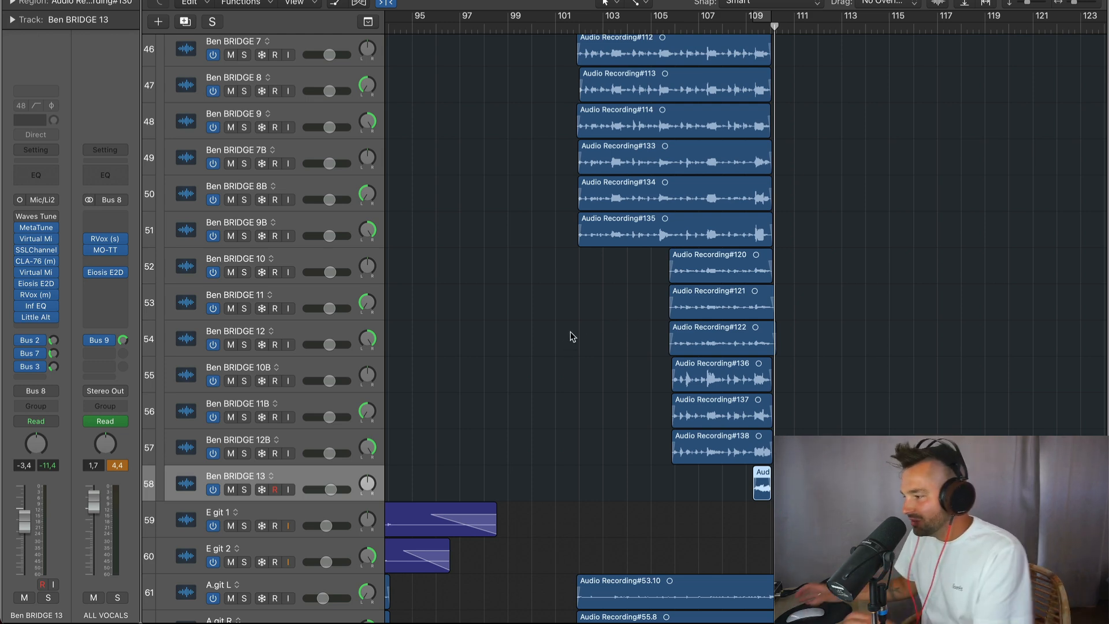
- Select the A.git L and A.git R tracks together and play the full mix from about bar 101
{"action": "scroll", "coordinate": [577, 337], "scroll_direction": "right", "scroll_amount": 5}
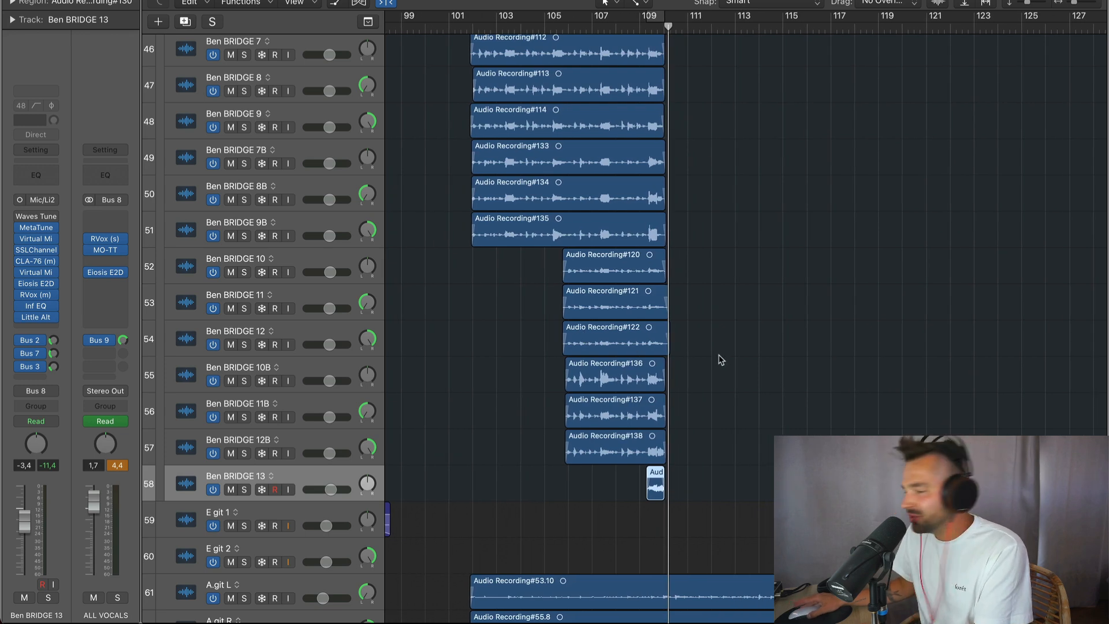
{"action": "scroll", "coordinate": [720, 358], "scroll_direction": "right", "scroll_amount": 3}
{"action": "scroll", "coordinate": [720, 357], "scroll_direction": "down", "scroll_amount": 5}
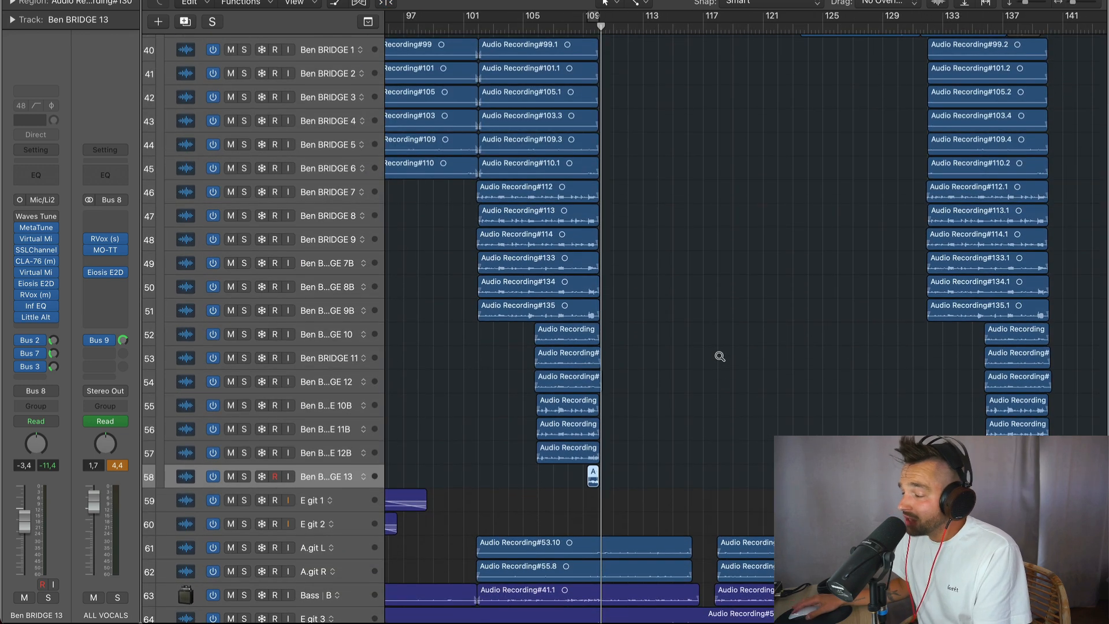
{"action": "scroll", "coordinate": [720, 356], "scroll_direction": "down", "scroll_amount": 3}
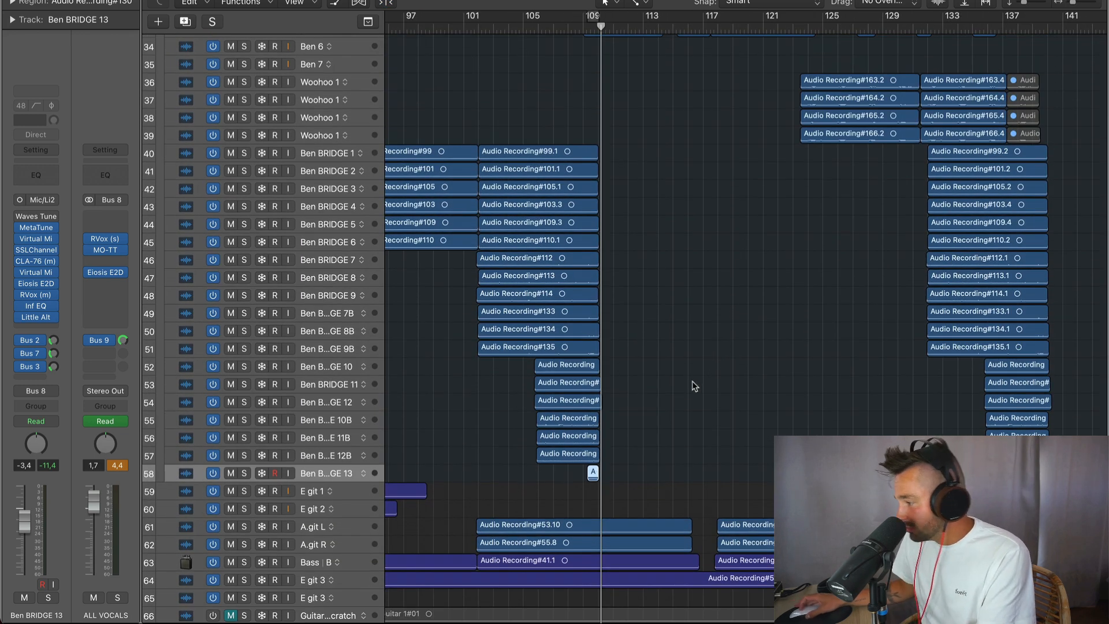
{"action": "scroll", "coordinate": [692, 380], "scroll_direction": "down", "scroll_amount": 5}
{"action": "left_click", "coordinate": [463, 29]}
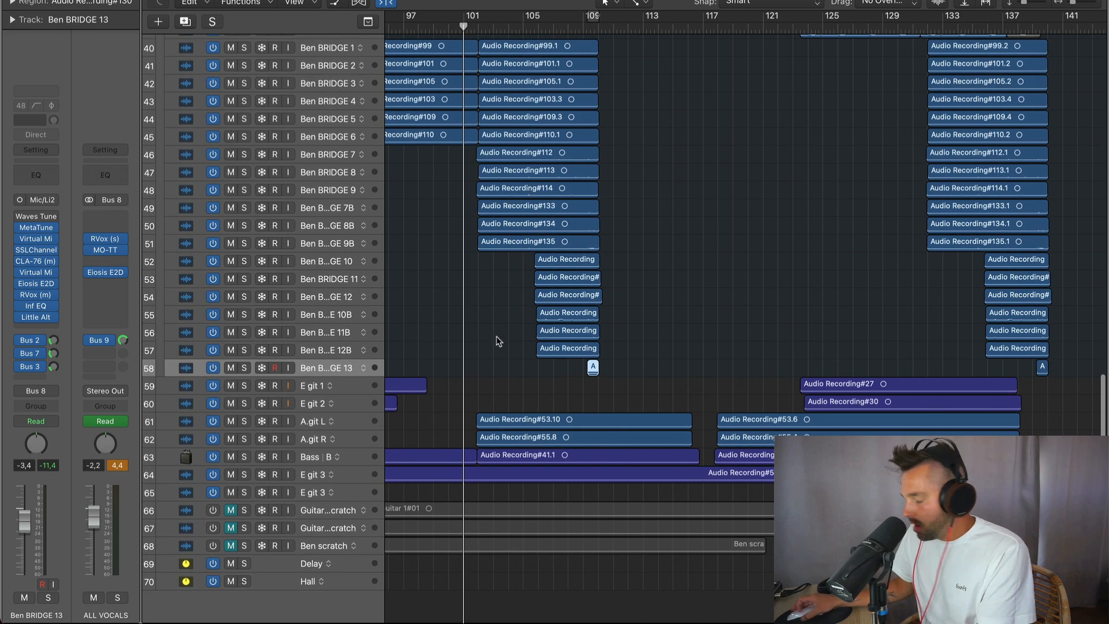
{"action": "scroll", "coordinate": [497, 341], "scroll_direction": "up", "scroll_amount": 5}
{"action": "scroll", "coordinate": [496, 341], "scroll_direction": "left", "scroll_amount": 9}
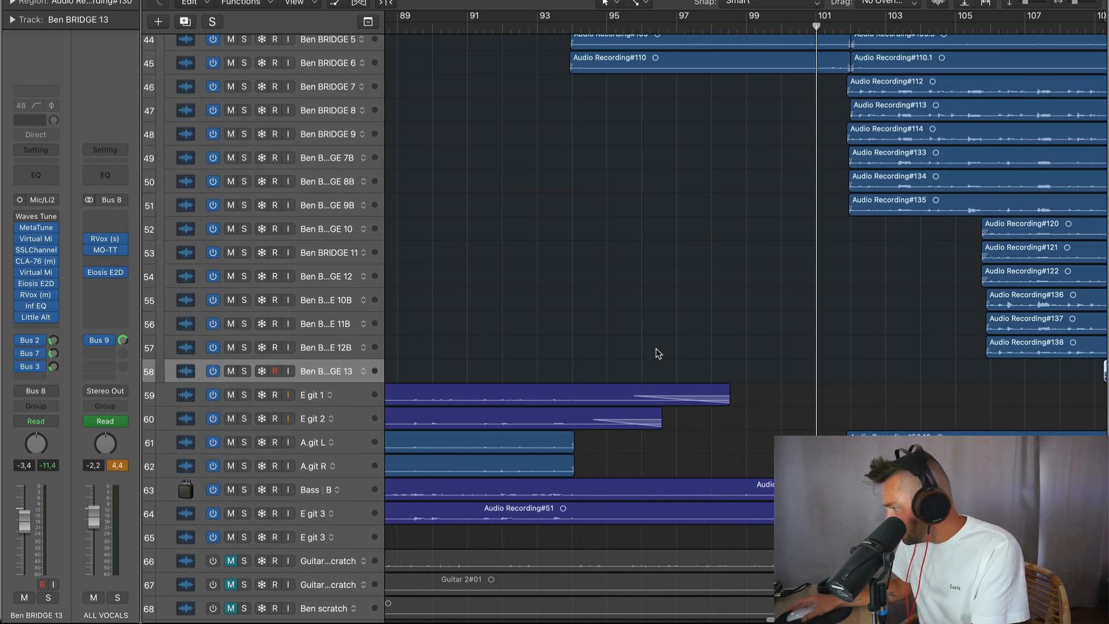
{"action": "scroll", "coordinate": [659, 354], "scroll_direction": "right", "scroll_amount": 4}
{"action": "left_click", "coordinate": [338, 445]}
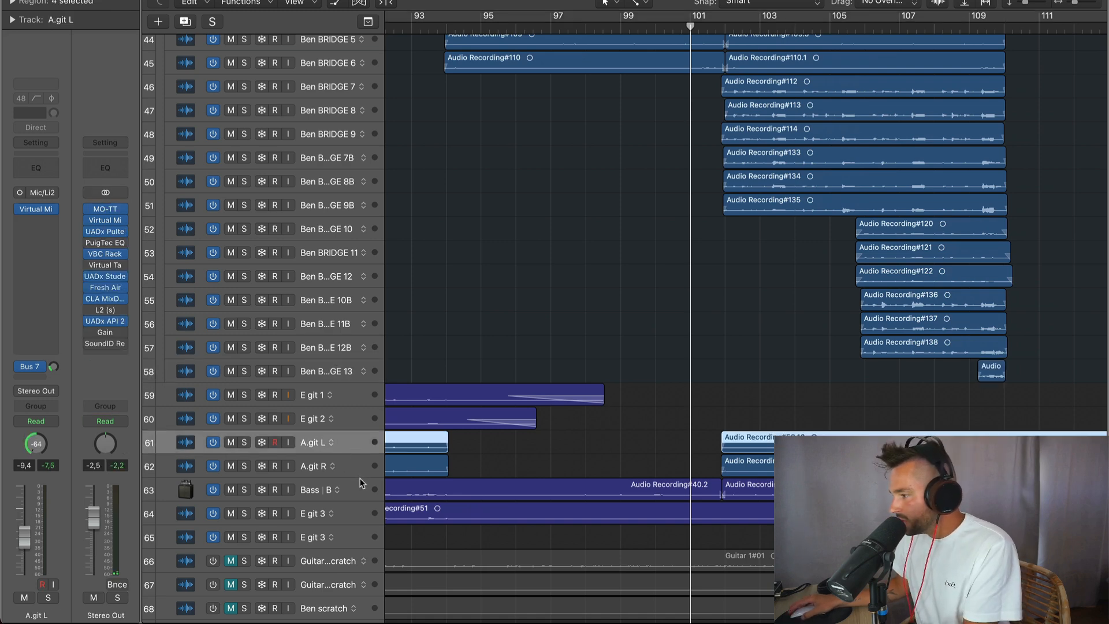
{"action": "left_click", "coordinate": [361, 471], "text": "shift"}
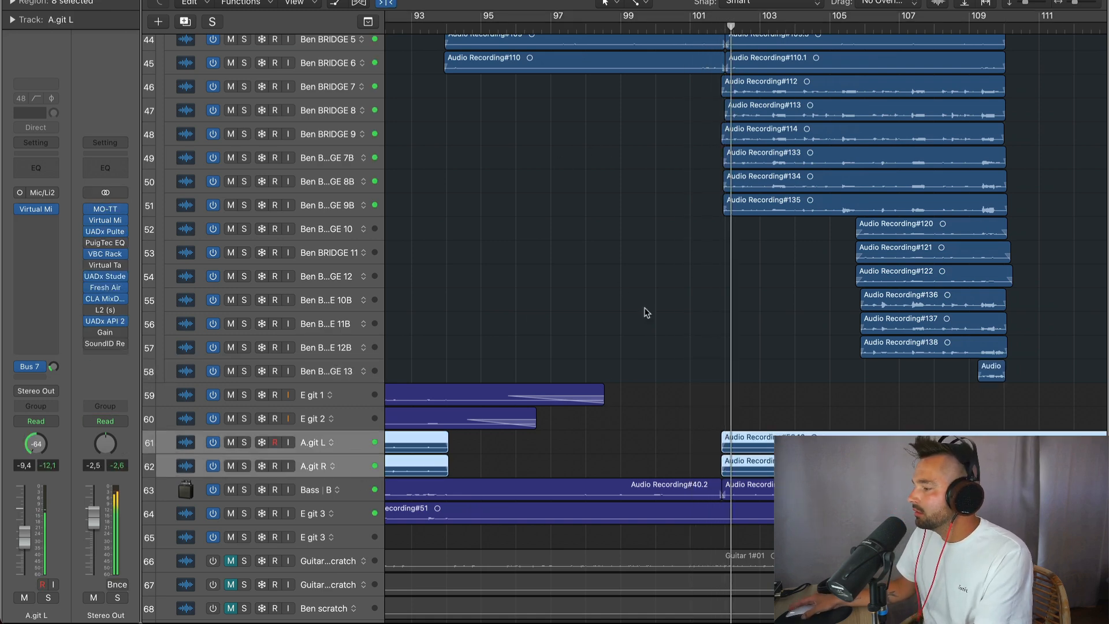
- Play the full mix from about bar 58 into the long acoustic guitar regions on tracks 61 and 62
{"action": "scroll", "coordinate": [607, 312], "scroll_direction": "left", "scroll_amount": 10}
{"action": "scroll", "coordinate": [628, 312], "scroll_direction": "left", "scroll_amount": 3}
{"action": "scroll", "coordinate": [627, 308], "scroll_direction": "down", "scroll_amount": 8}
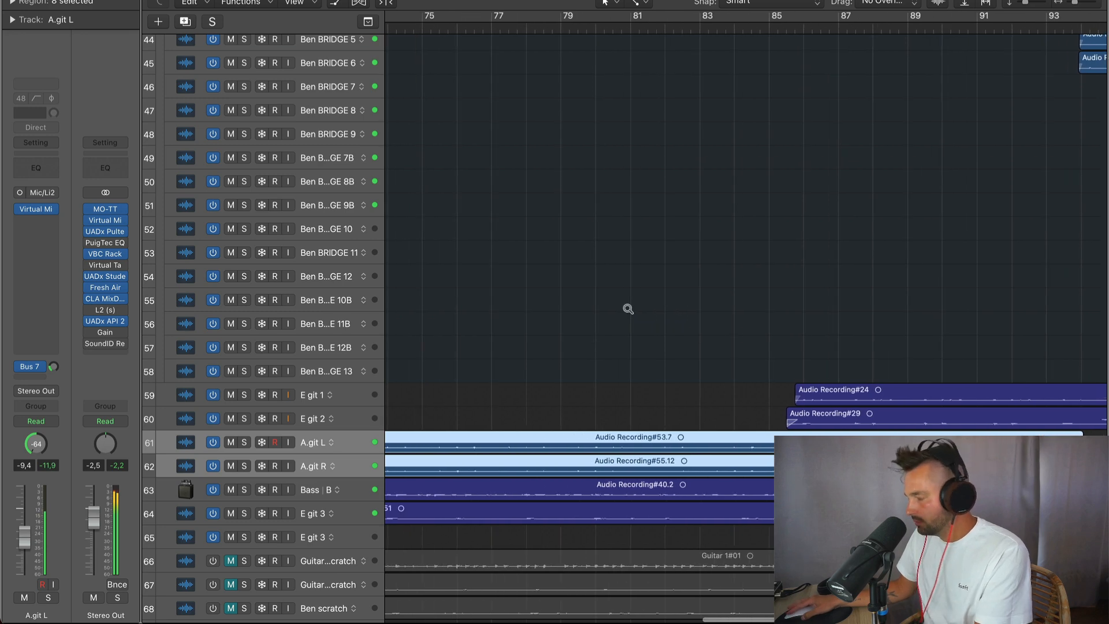
{"action": "scroll", "coordinate": [602, 311], "scroll_direction": "left", "scroll_amount": 5}
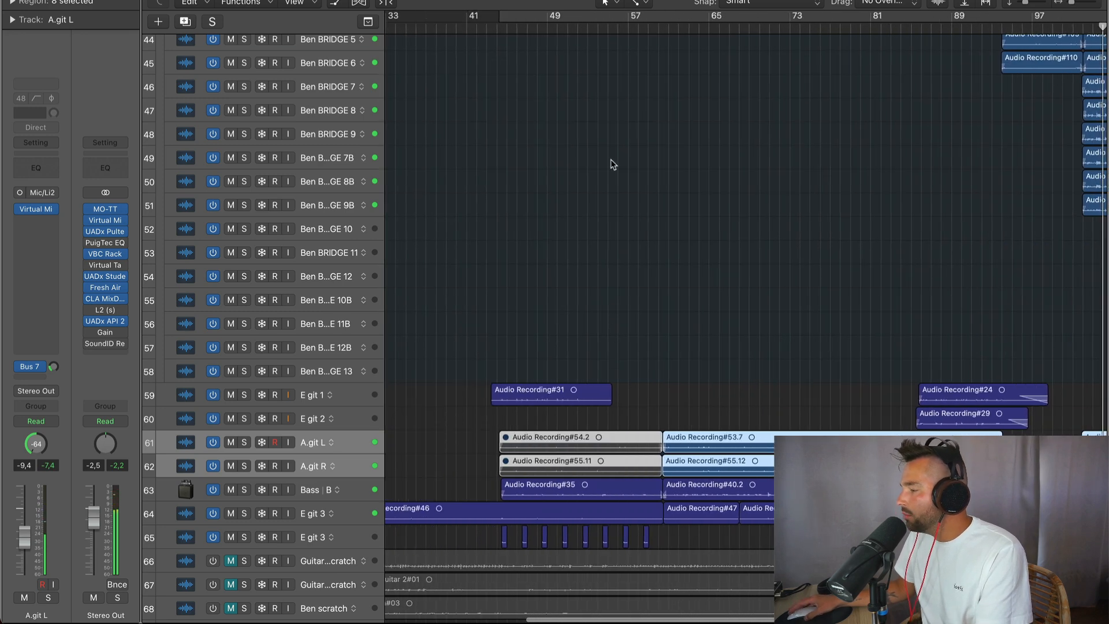
{"action": "scroll", "coordinate": [613, 191], "scroll_direction": "left", "scroll_amount": 2}
{"action": "left_click", "coordinate": [703, 28]}
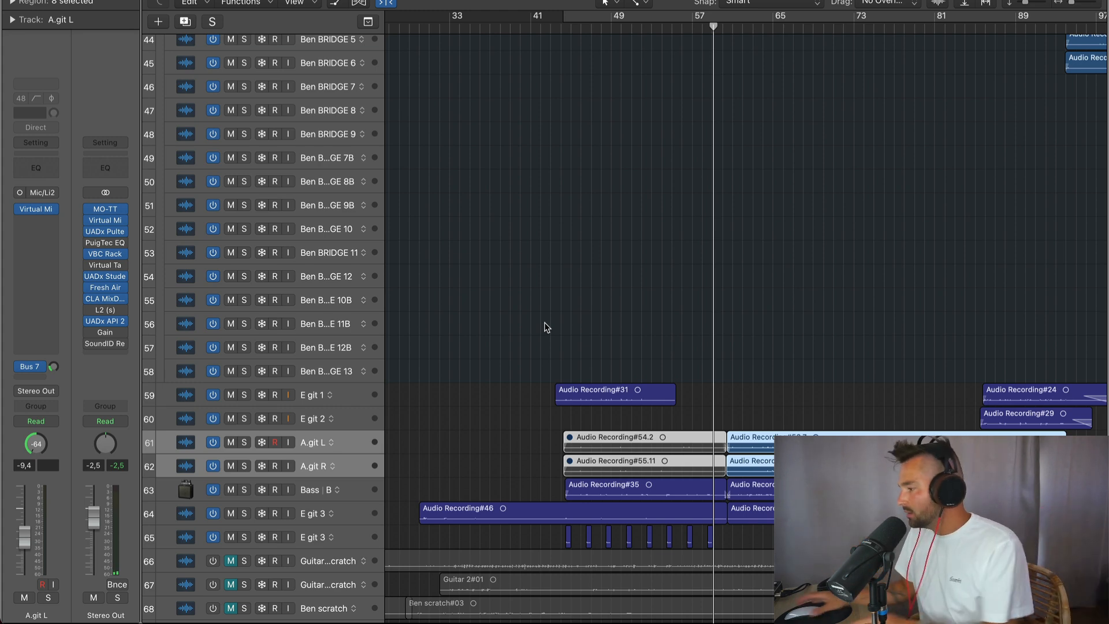
{"action": "key", "text": "space"}
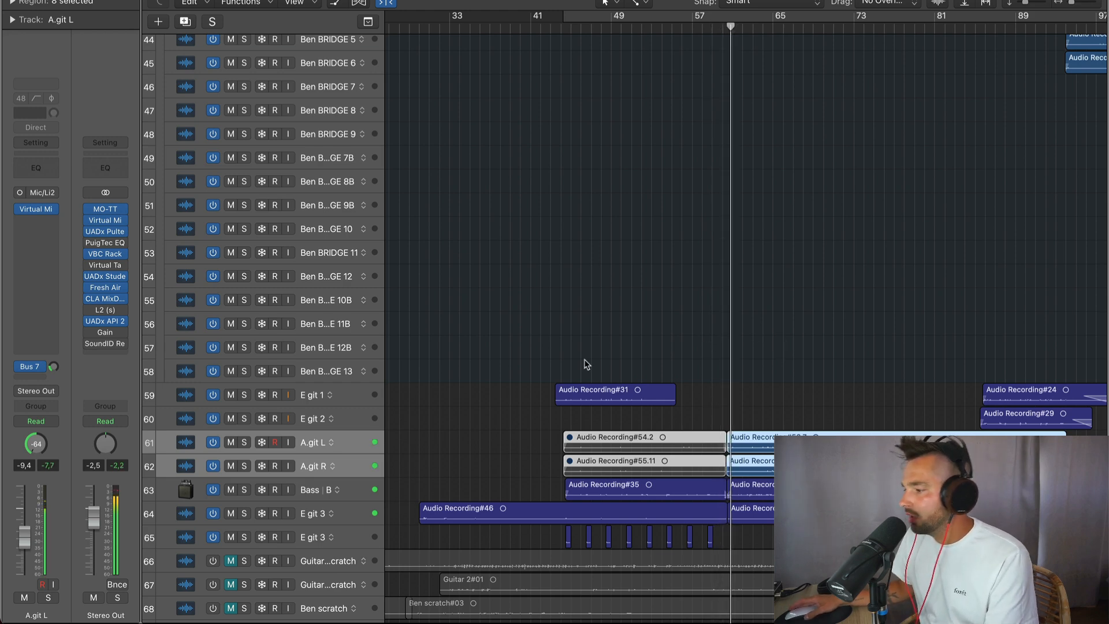
- Compare the acoustic guitars soloed and in the full mix between about bars 62 and 68, leaving both soloed
{"action": "left_click", "coordinate": [244, 442]}
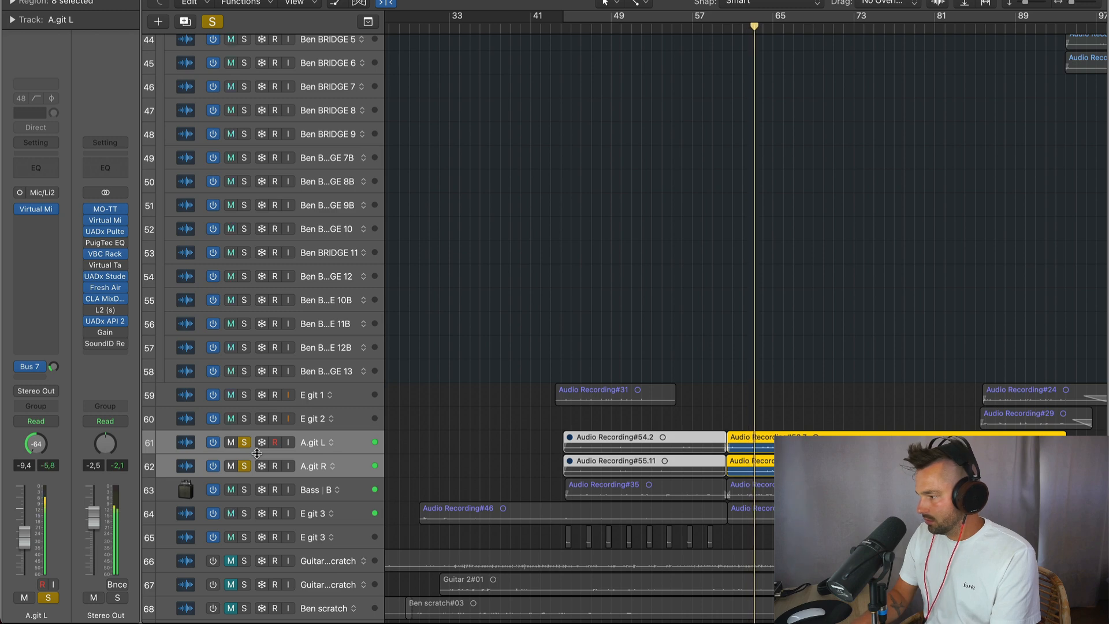
{"action": "key", "text": "s"}
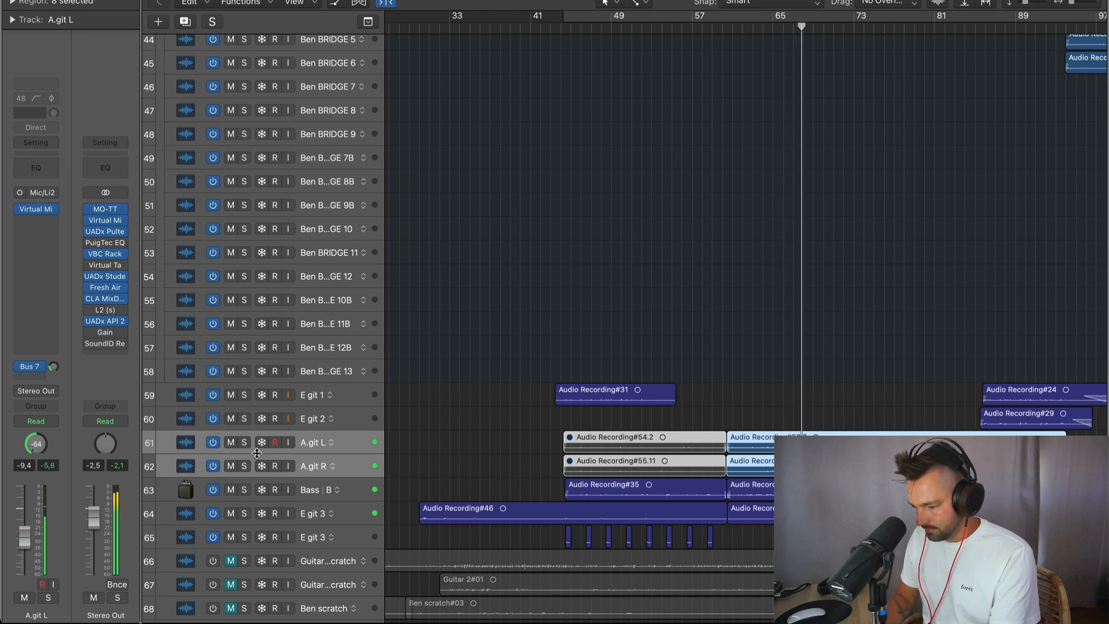
{"action": "key", "text": "s"}
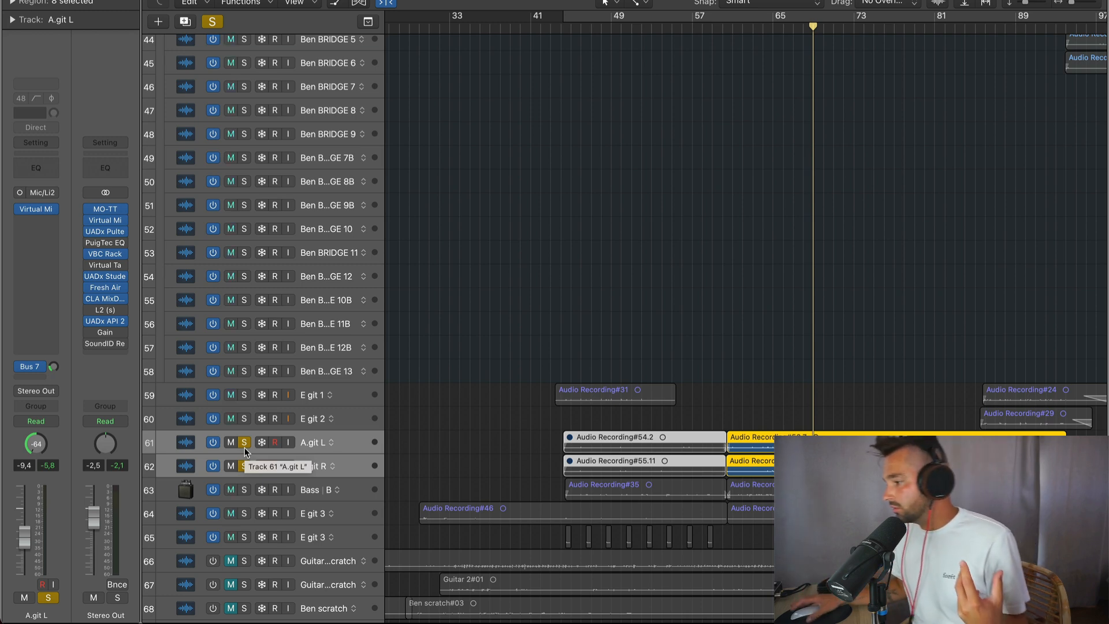
- Open the Virtual Mix Rack plug-in on A.git L, examine its modules and close it again
{"action": "scroll", "coordinate": [580, 356], "scroll_direction": "right", "scroll_amount": 10}
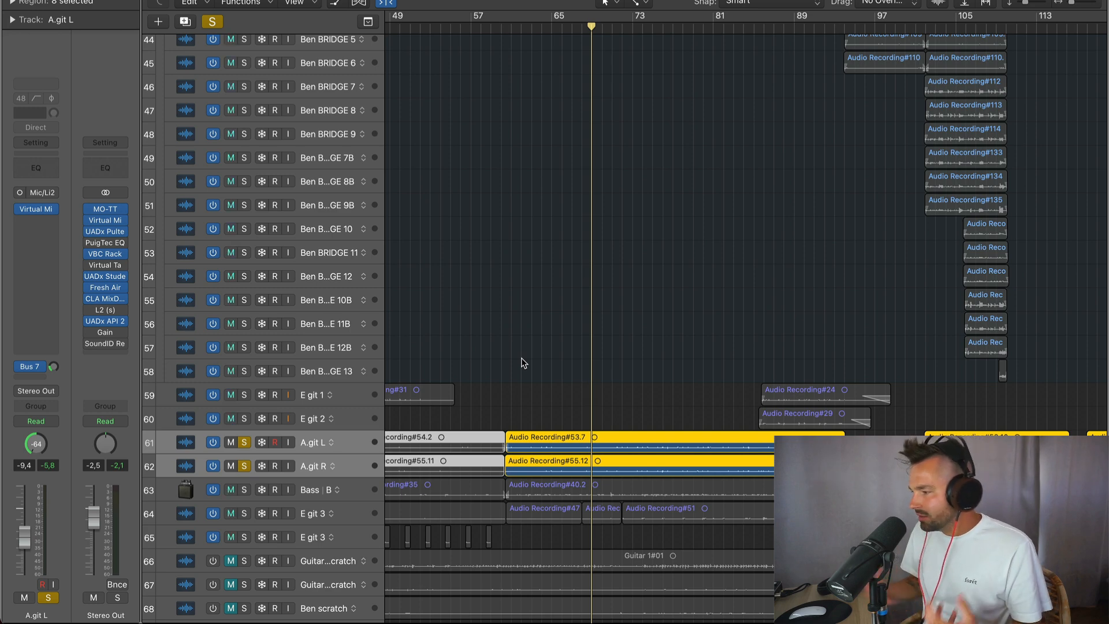
{"action": "mouse_move", "coordinate": [39, 210]}
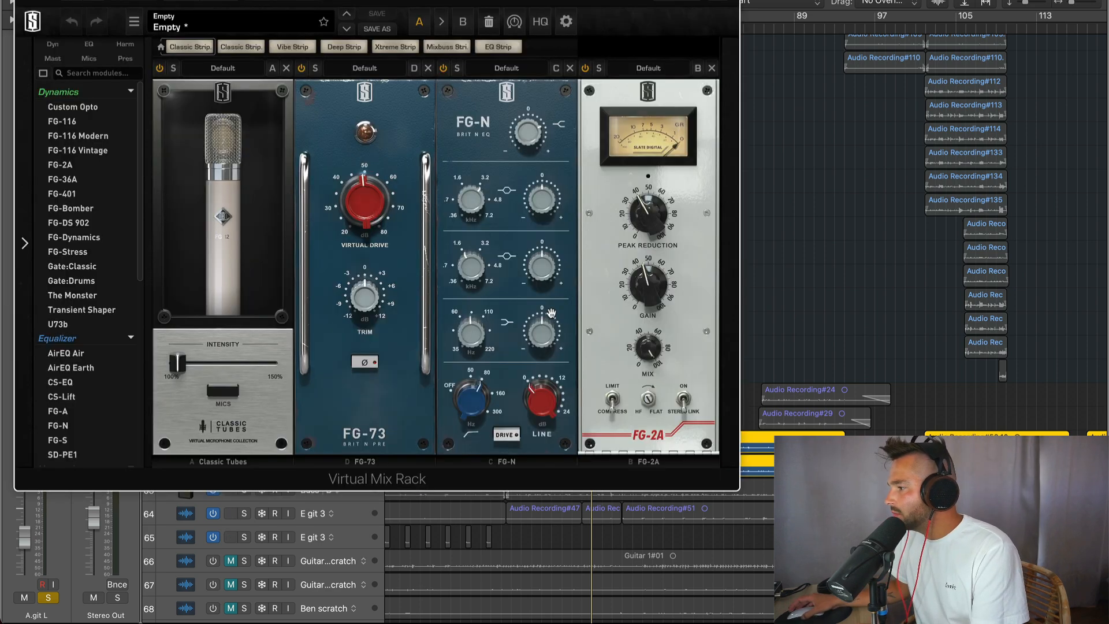
{"action": "left_click_drag", "start_coordinate": [417, 0], "coordinate": [588, 30]}
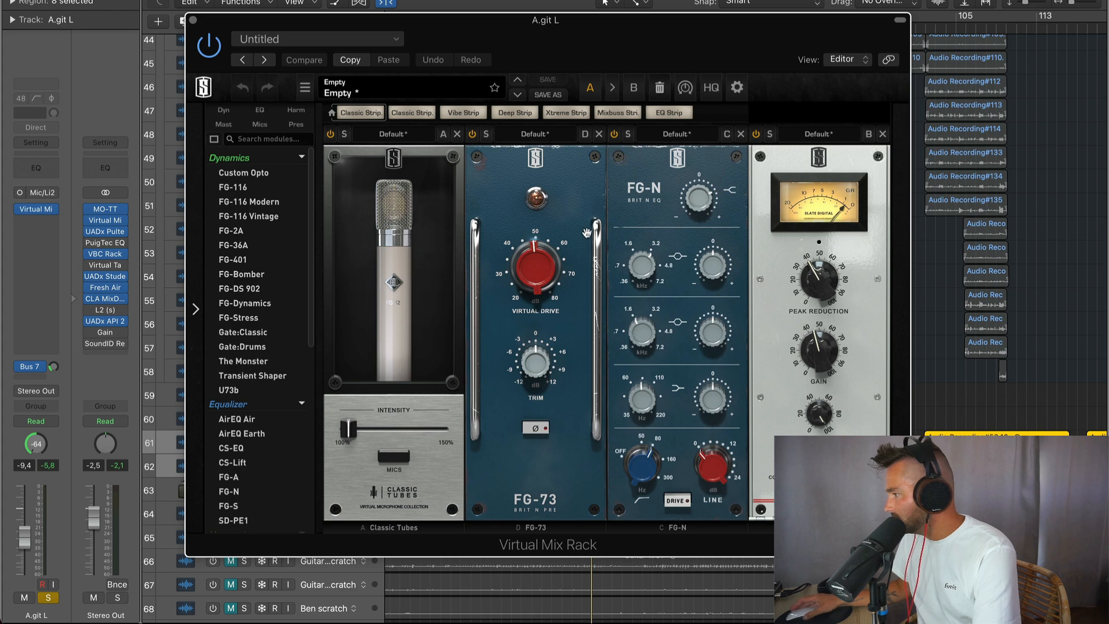
{"action": "left_click", "coordinate": [193, 20]}
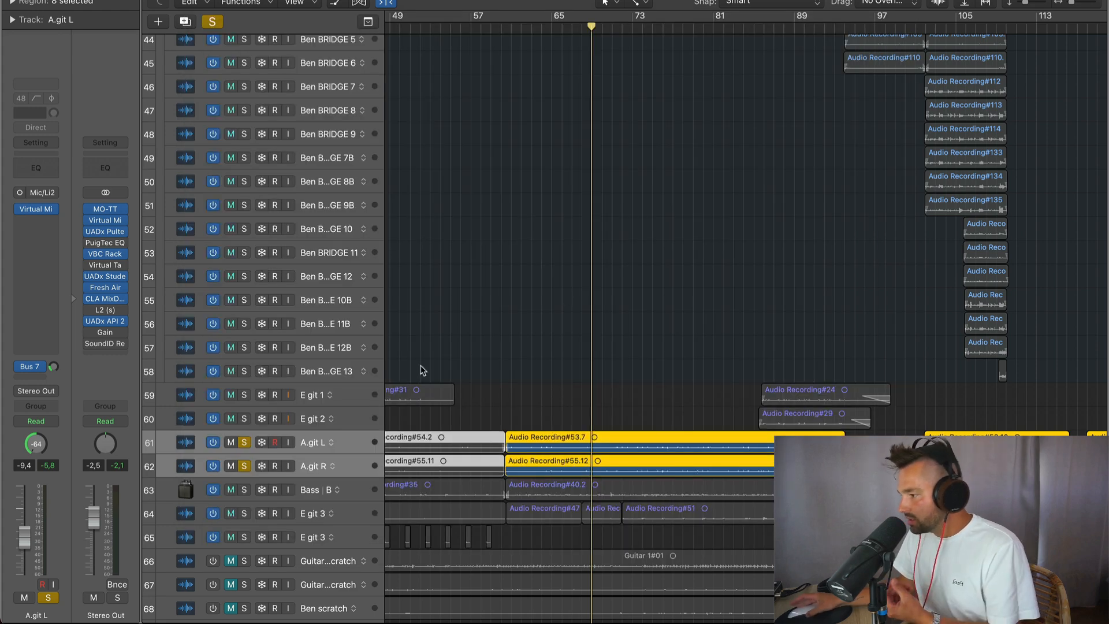
- Clear the acoustic guitars' solos, play from about bar 84 and solo E git 1 and E git 2
{"action": "left_click", "coordinate": [245, 443]}
{"action": "scroll", "coordinate": [586, 343], "scroll_direction": "right", "scroll_amount": 5}
{"action": "scroll", "coordinate": [572, 347], "scroll_direction": "down", "scroll_amount": 3}
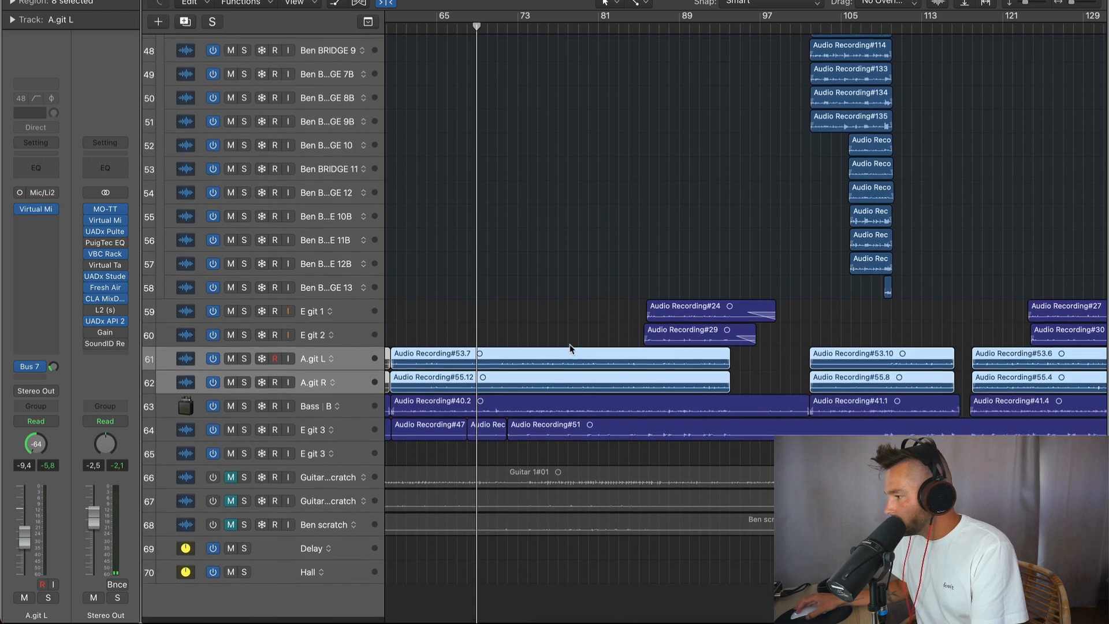
{"action": "key", "text": "space"}
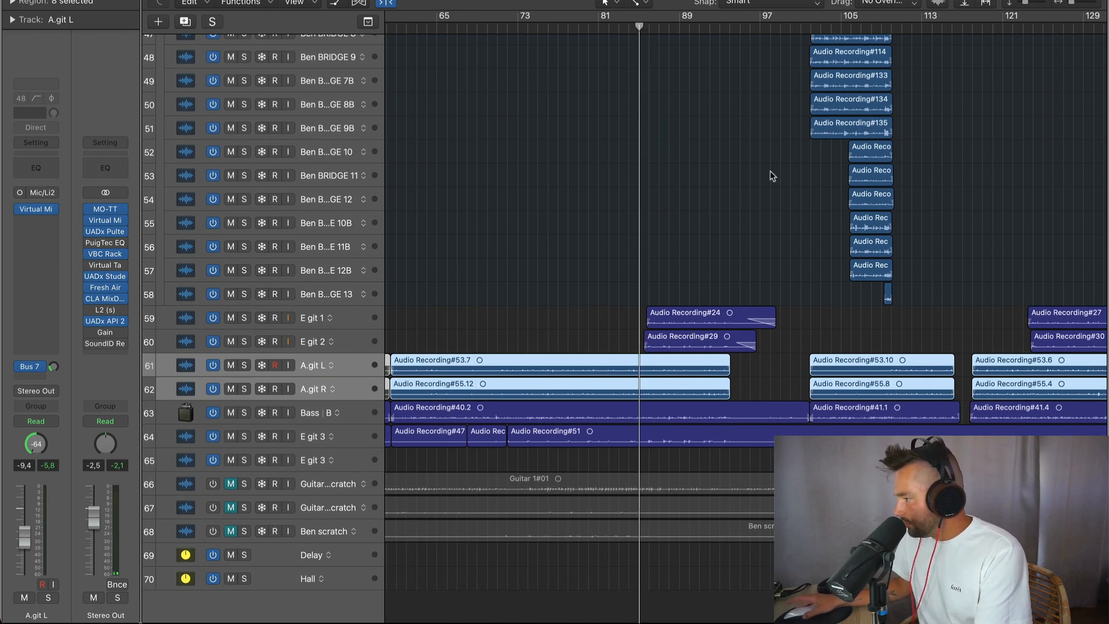
{"action": "left_click", "coordinate": [244, 318]}
{"action": "left_click", "coordinate": [244, 342]}
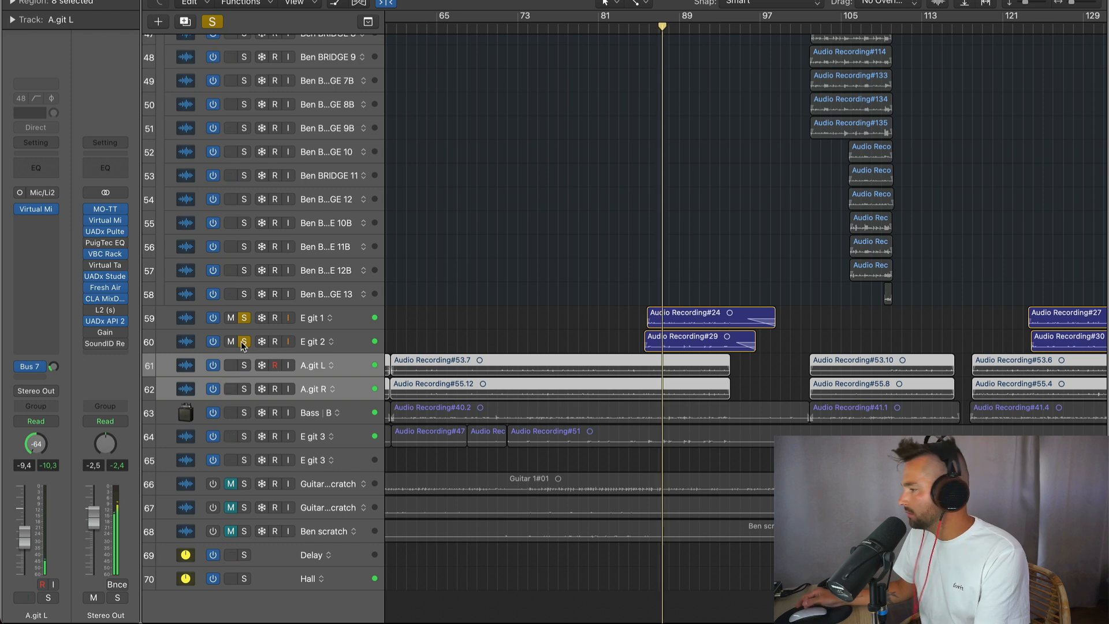
- Clear the solos on E git 1 and E git 2 and hear both electric guitars in the full mix
{"action": "left_click", "coordinate": [244, 320]}
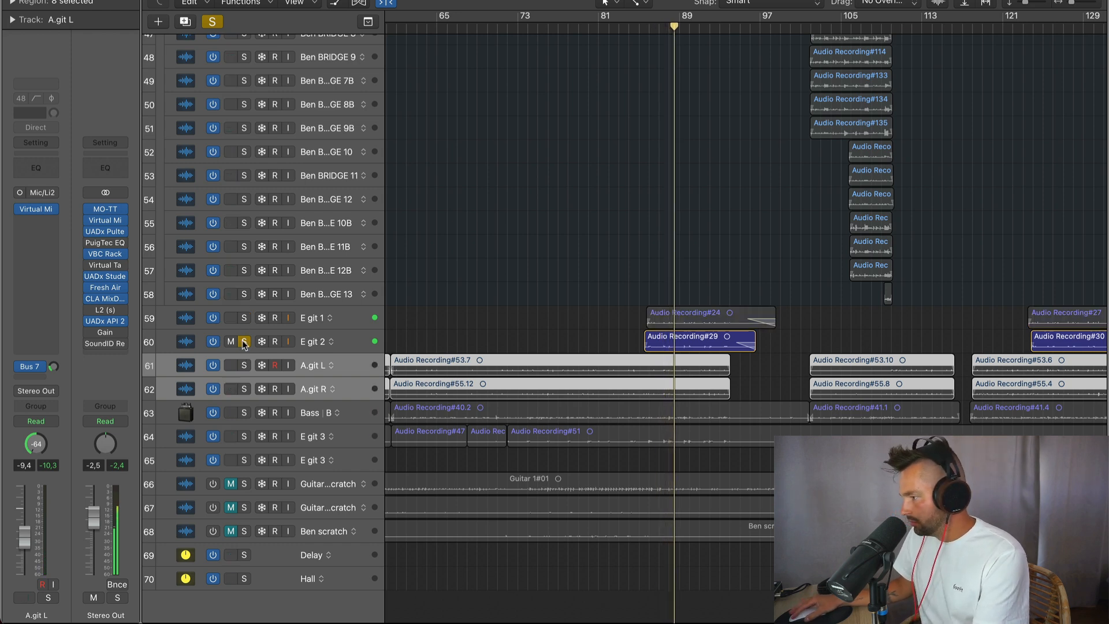
{"action": "left_click", "coordinate": [244, 342]}
{"action": "scroll", "coordinate": [520, 339], "scroll_direction": "right", "scroll_amount": 5}
{"action": "scroll", "coordinate": [558, 339], "scroll_direction": "right", "scroll_amount": 3}
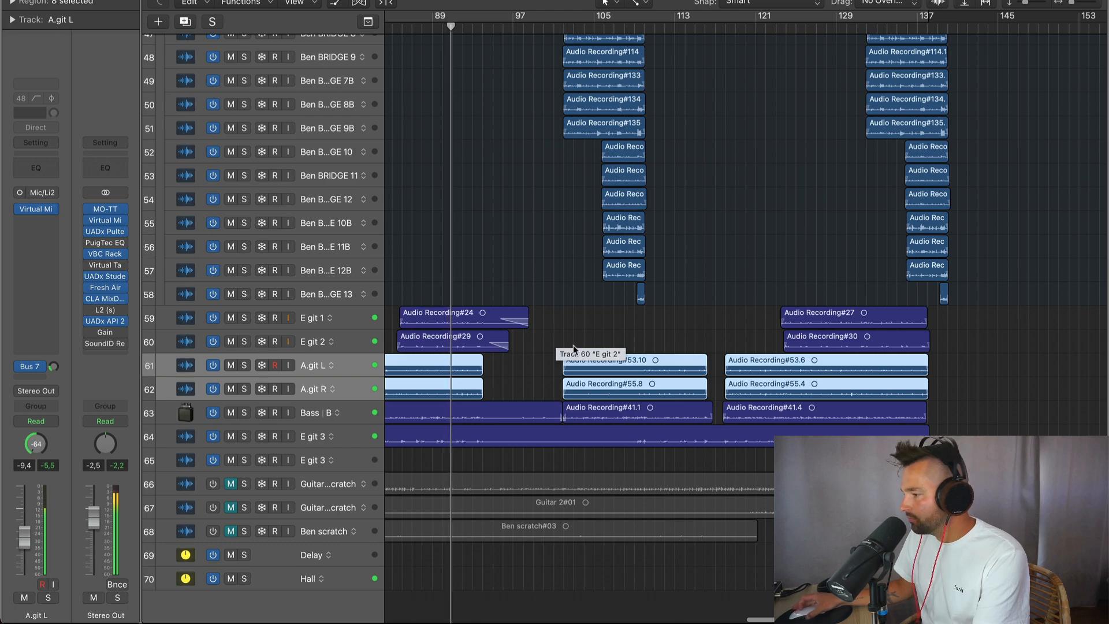
- Return to the tracks in the ALL VOCALS stack and set the playhead at about bar 120
{"action": "scroll", "coordinate": [587, 342], "scroll_direction": "up", "scroll_amount": 3}
{"action": "scroll", "coordinate": [586, 342], "scroll_direction": "up", "scroll_amount": 2}
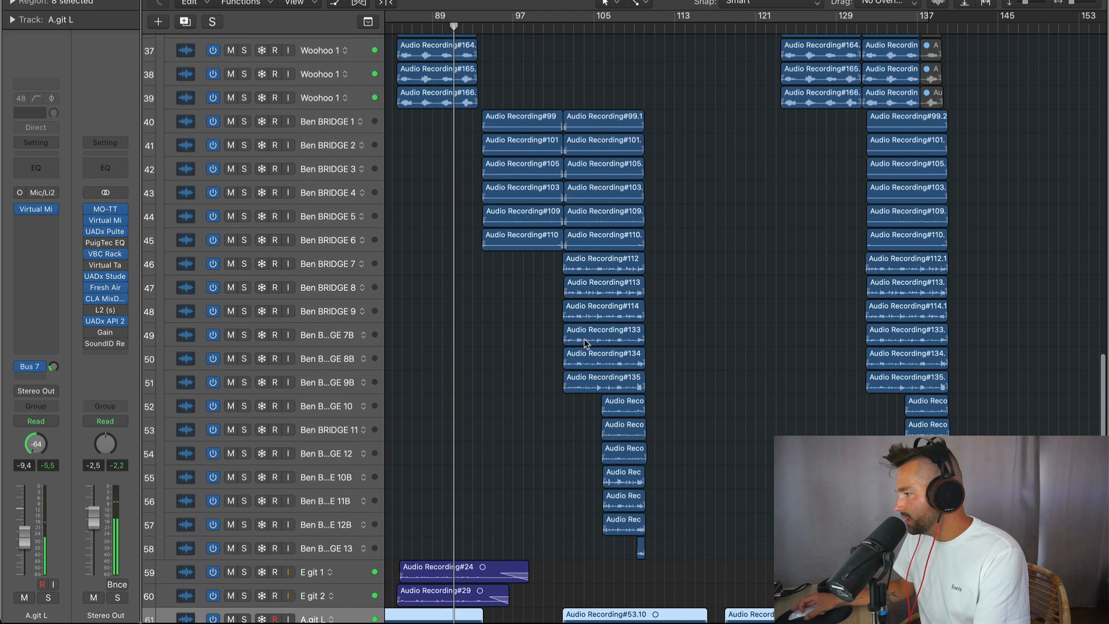
{"action": "scroll", "coordinate": [683, 319], "scroll_direction": "up", "scroll_amount": 7}
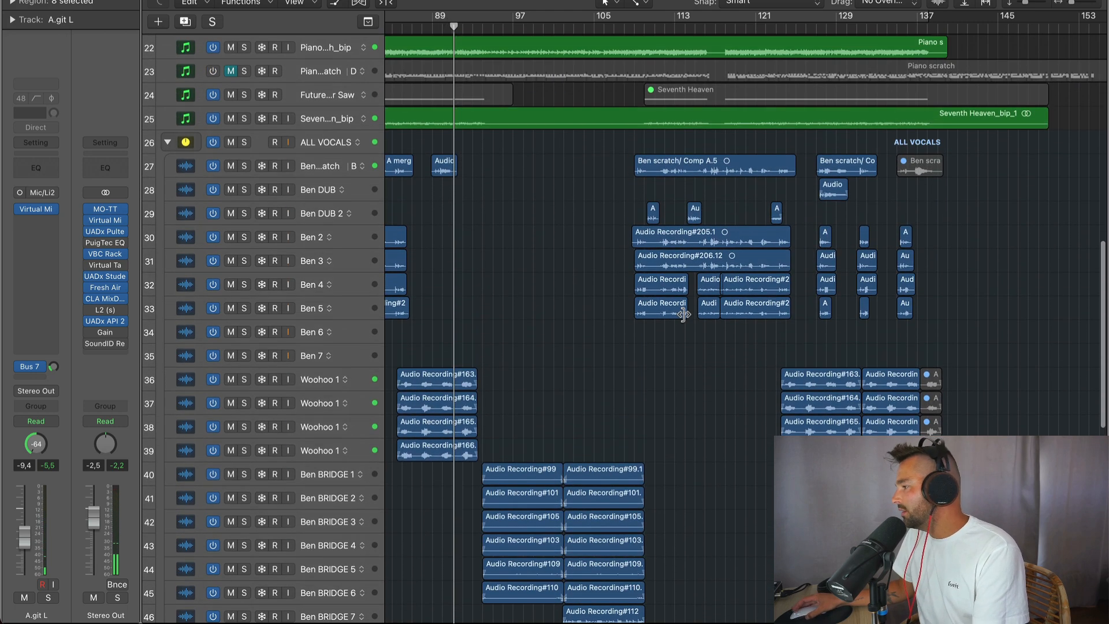
{"action": "left_click", "coordinate": [757, 27]}
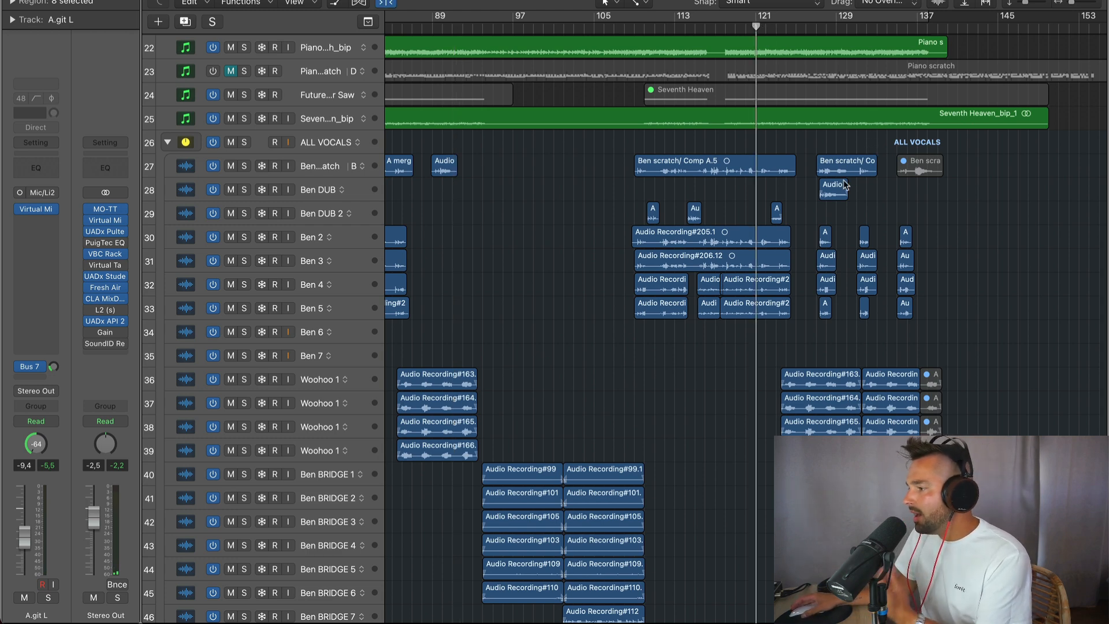
- Examine the regions on the vocal tracks through the final section and play the full mix from about bar 120
{"action": "scroll", "coordinate": [746, 379], "scroll_direction": "right", "scroll_amount": 4}
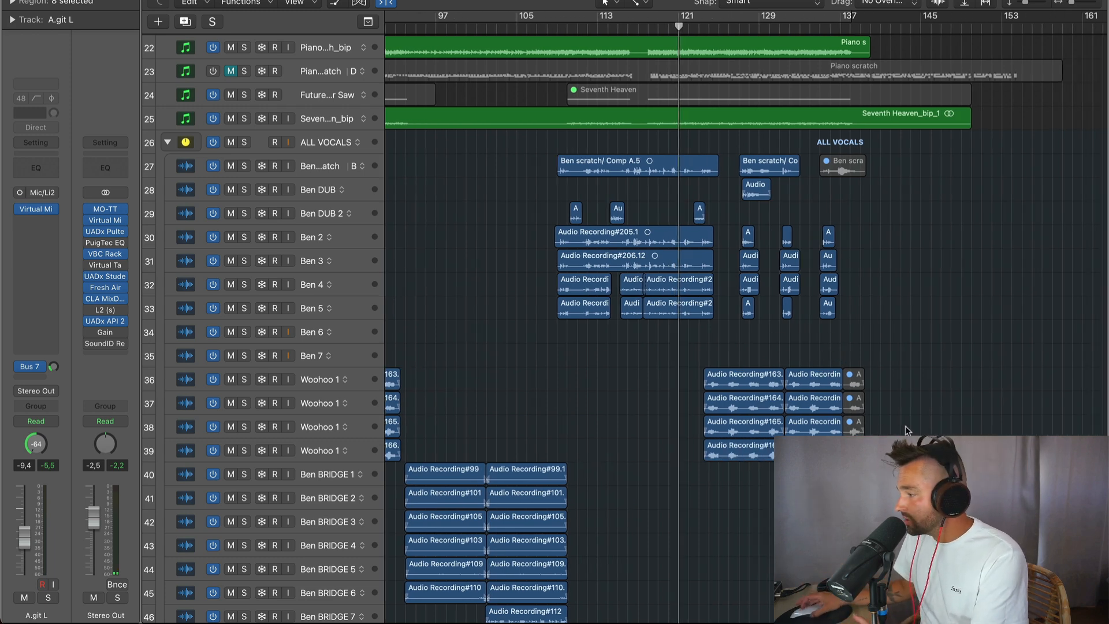
{"action": "scroll", "coordinate": [906, 431], "scroll_direction": "down", "scroll_amount": 2}
{"action": "scroll", "coordinate": [921, 430], "scroll_direction": "down", "scroll_amount": 18}
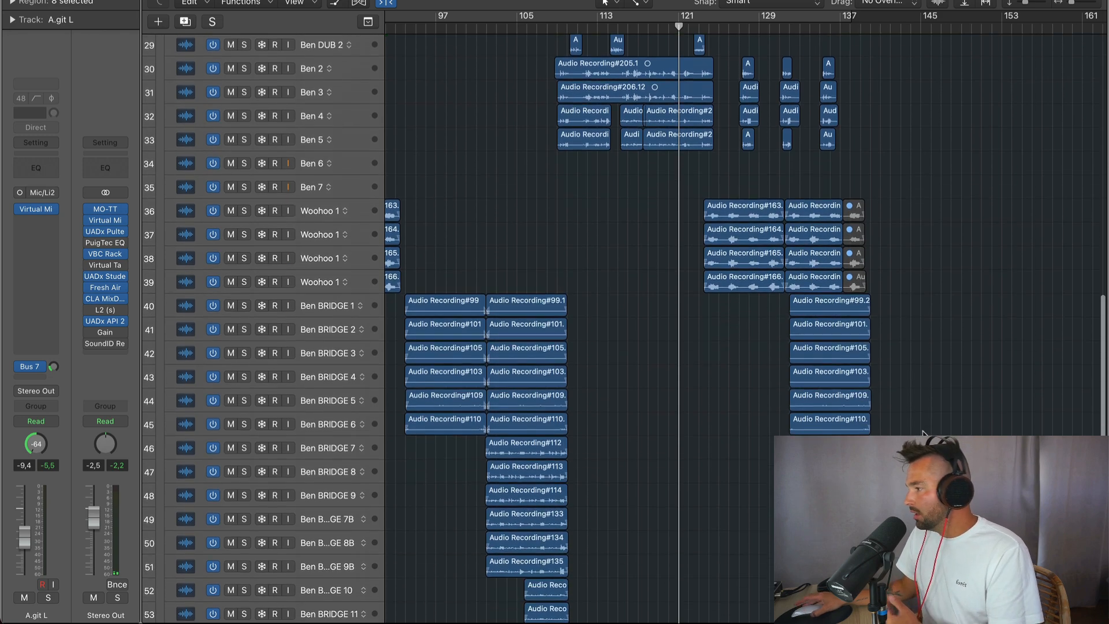
{"action": "scroll", "coordinate": [735, 442], "scroll_direction": "down", "scroll_amount": 1}
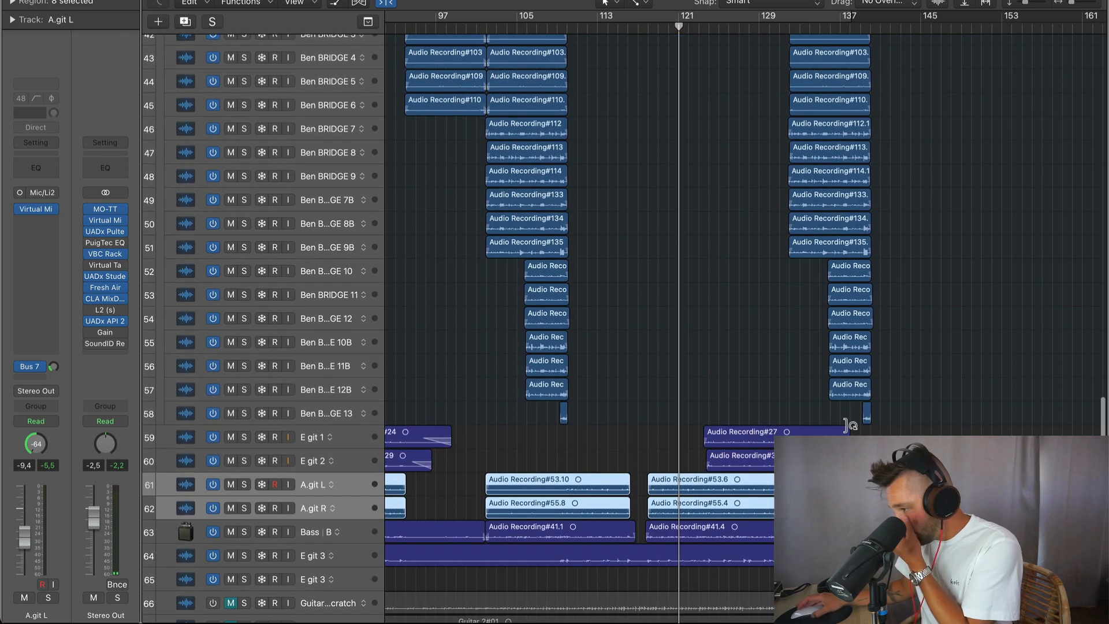
{"action": "scroll", "coordinate": [788, 431], "scroll_direction": "up", "scroll_amount": 20}
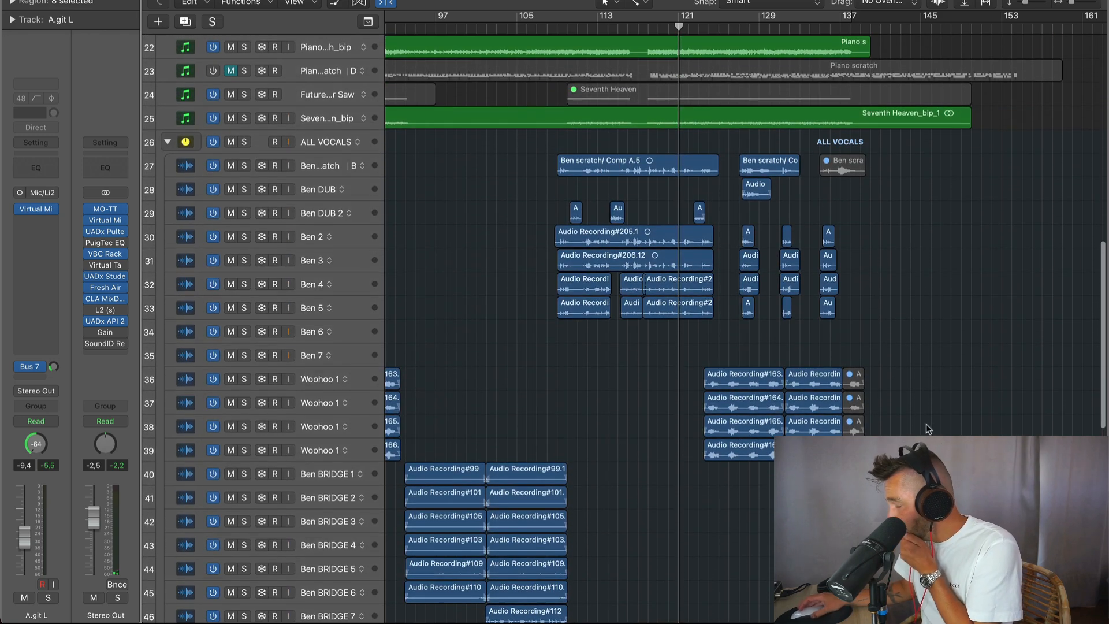
{"action": "scroll", "coordinate": [923, 431], "scroll_direction": "down", "scroll_amount": 5}
{"action": "scroll", "coordinate": [924, 429], "scroll_direction": "up", "scroll_amount": 4}
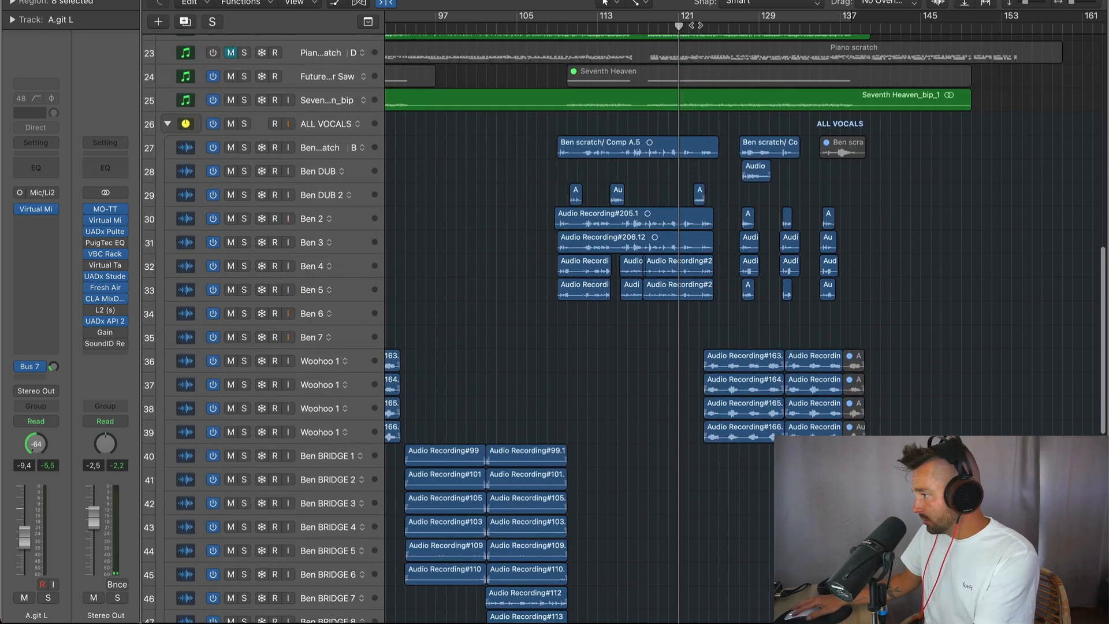
{"action": "key", "text": "space"}
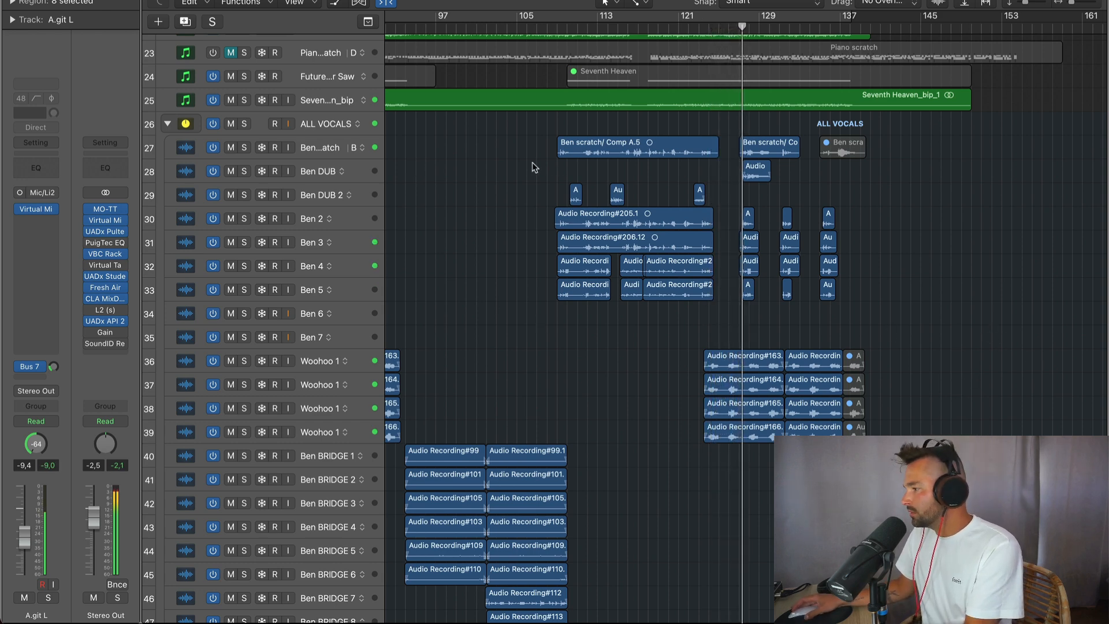
- Select vocal tracks 27 to 58 during playback and solo them together
{"action": "left_click", "coordinate": [311, 149]}
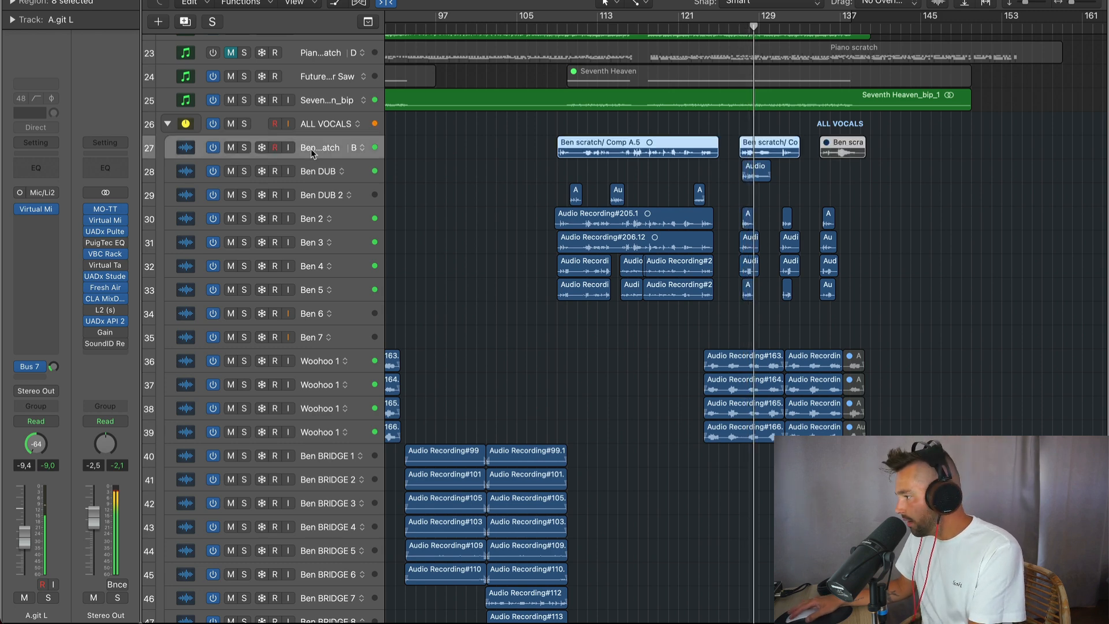
{"action": "scroll", "coordinate": [390, 315], "scroll_direction": "down", "scroll_amount": 10}
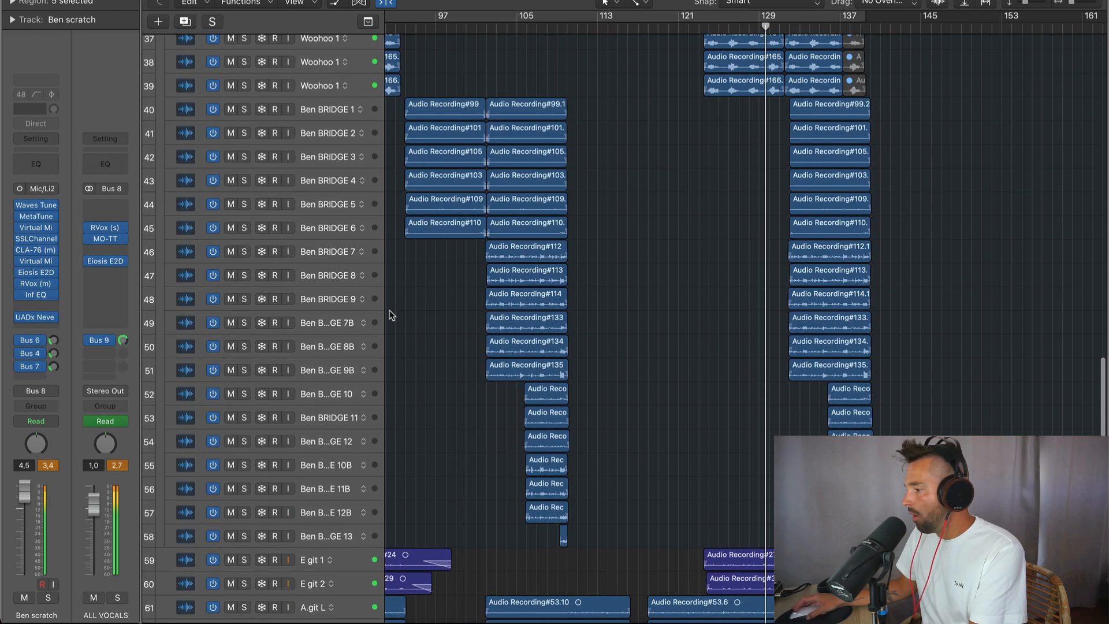
{"action": "left_click", "coordinate": [327, 540], "text": "shift"}
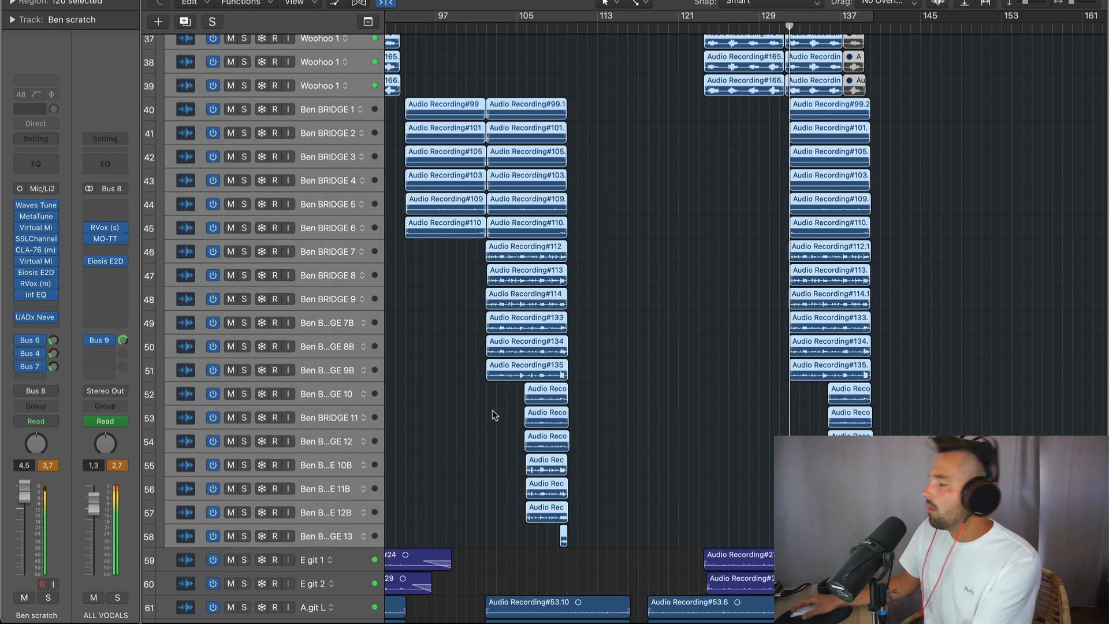
{"action": "key", "text": "d"}
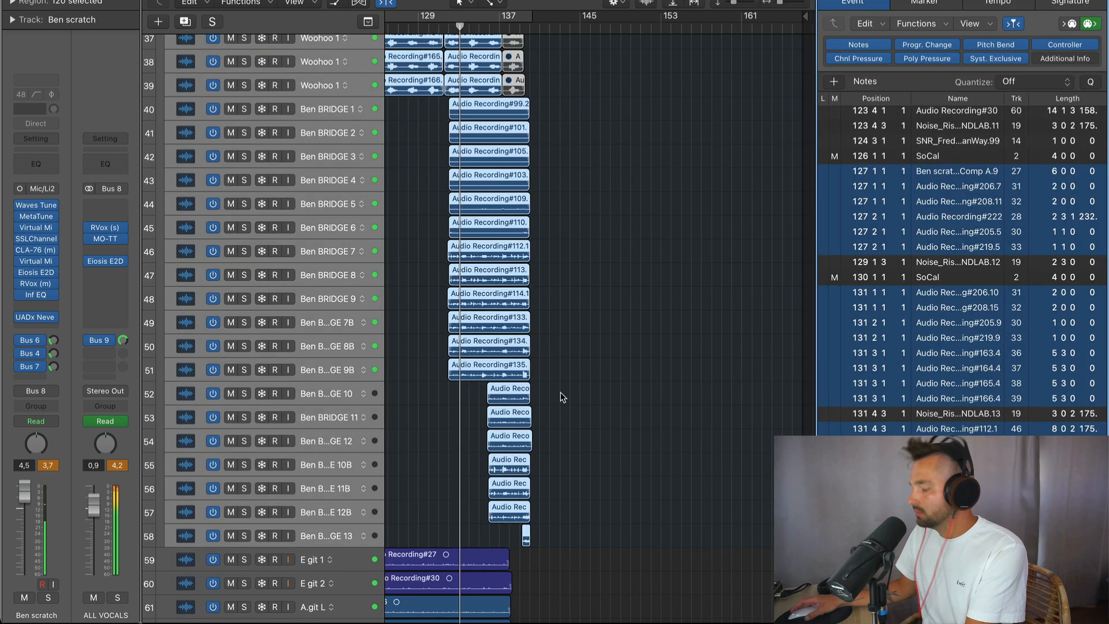
{"action": "key", "text": "d"}
{"action": "key", "text": "s"}
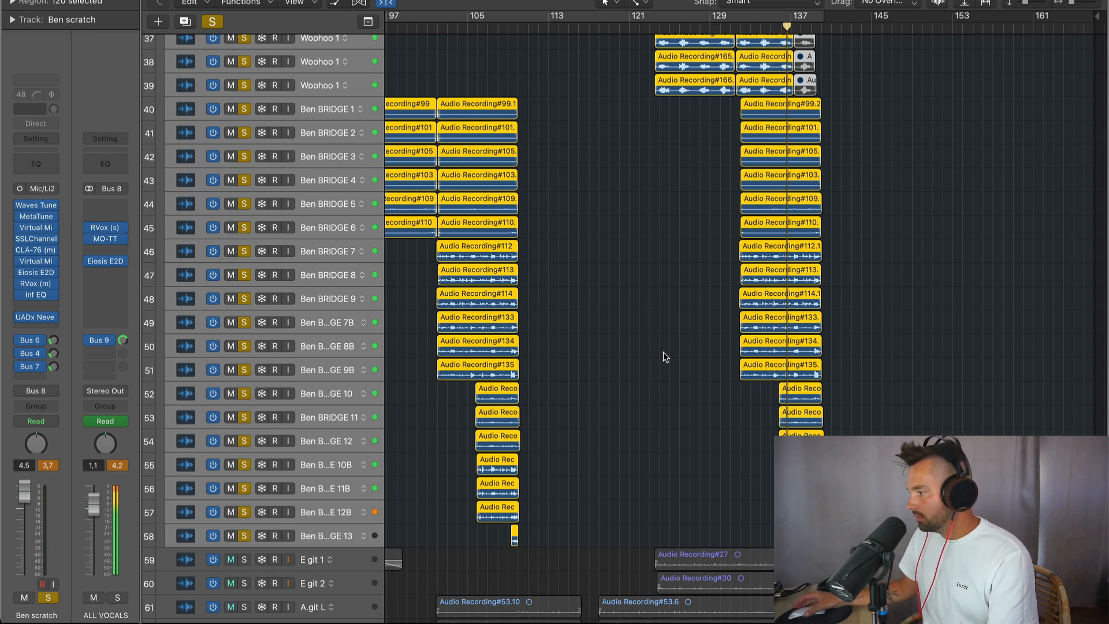
- Review the soloed lead, Woohoo and BRIDGE vocal layers through the end of the song and clear their solos
{"action": "scroll", "coordinate": [664, 352], "scroll_direction": "up", "scroll_amount": 10}
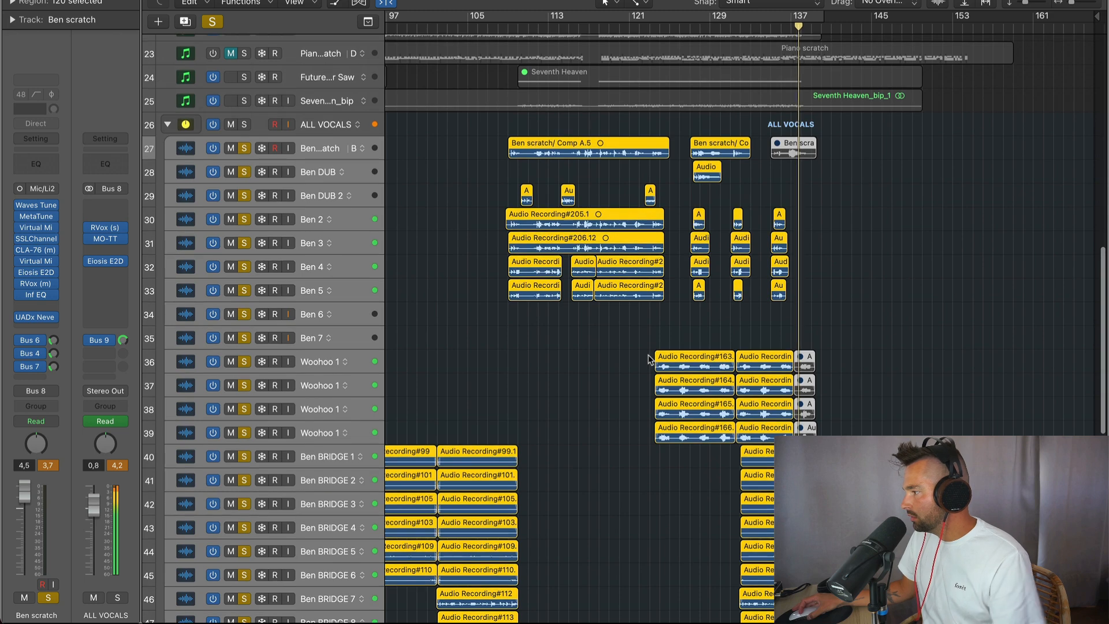
{"action": "scroll", "coordinate": [649, 355], "scroll_direction": "down", "scroll_amount": 10}
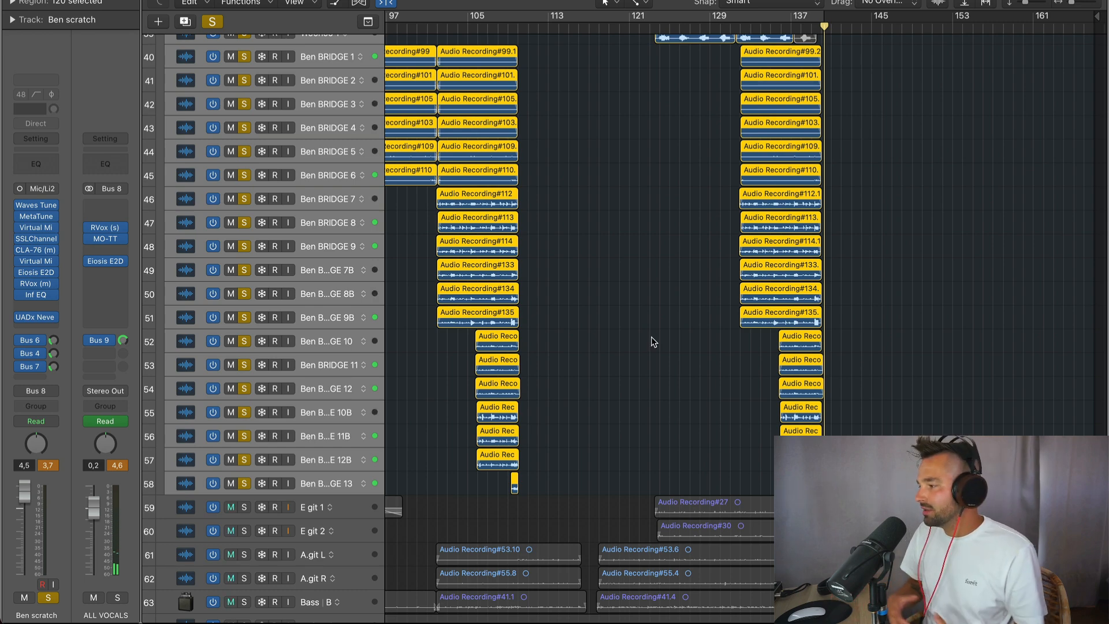
{"action": "scroll", "coordinate": [653, 342], "scroll_direction": "up", "scroll_amount": 8}
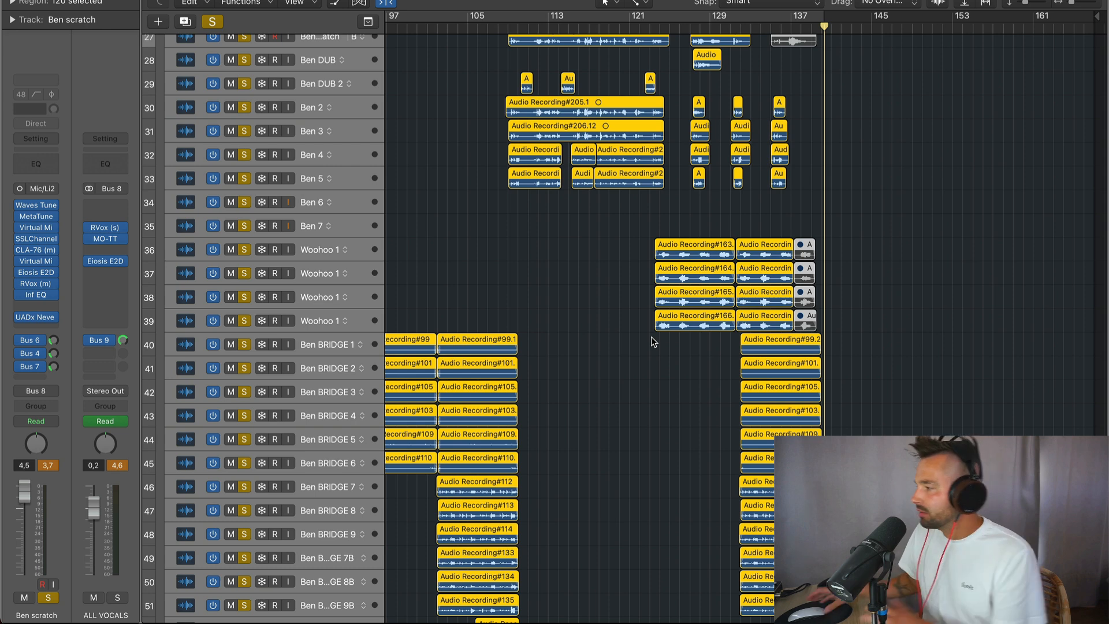
{"action": "scroll", "coordinate": [651, 321], "scroll_direction": "up", "scroll_amount": 2}
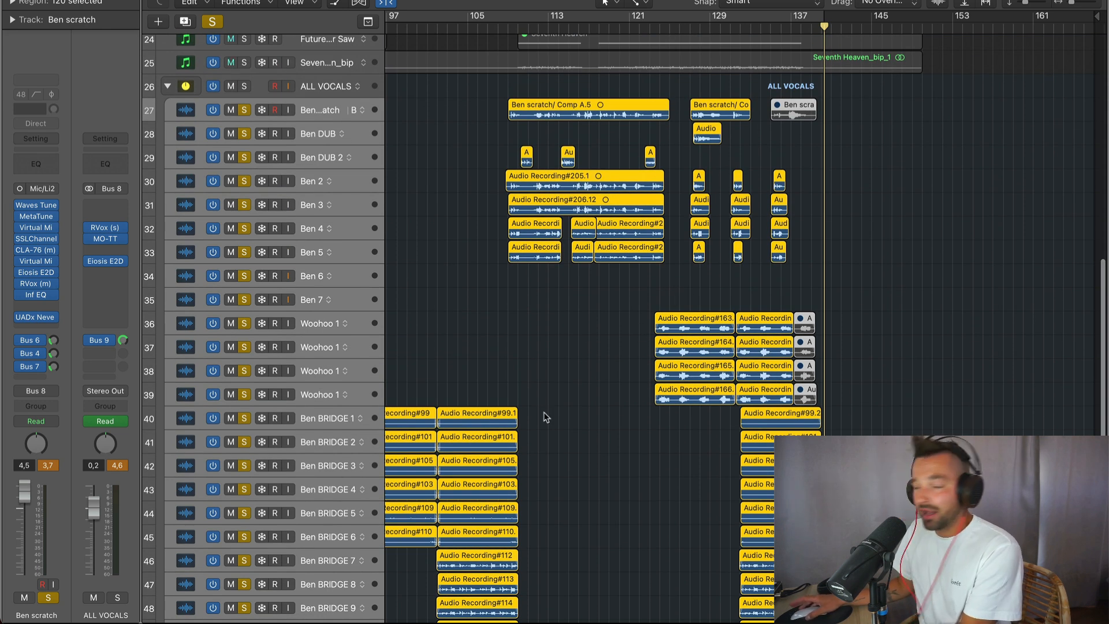
{"action": "key", "text": "ctrl+s"}
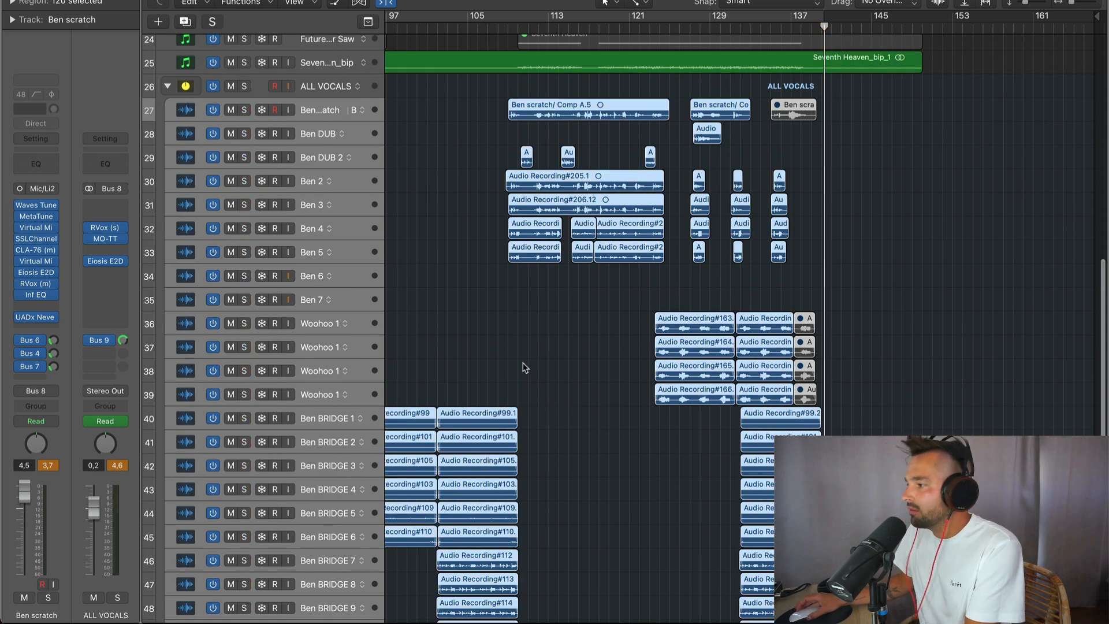
- Select the ALL VOCALS stack, examine its RVox compressor settings and close the plug-in
{"action": "scroll", "coordinate": [523, 366], "scroll_direction": "up", "scroll_amount": 1}
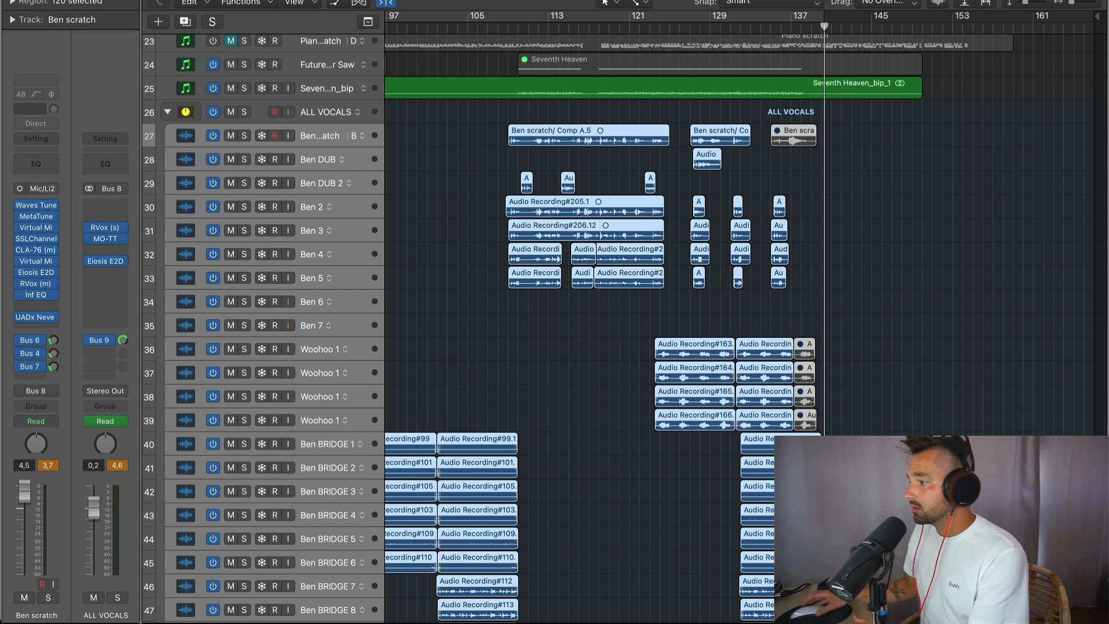
{"action": "scroll", "coordinate": [299, 120], "scroll_direction": "down", "scroll_amount": 1}
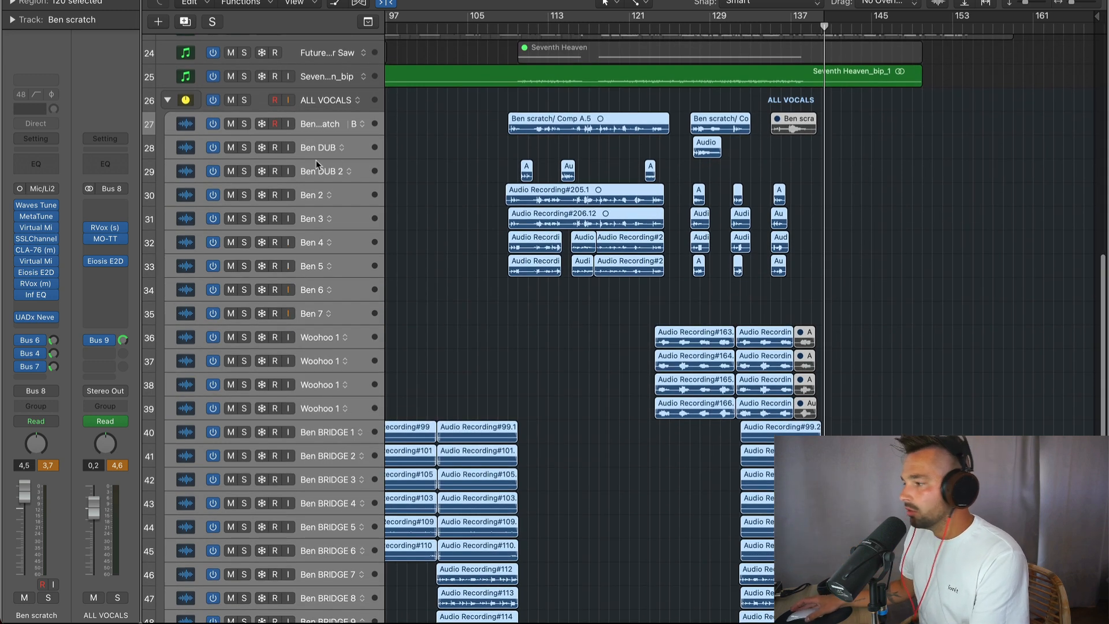
{"action": "left_click", "coordinate": [323, 100]}
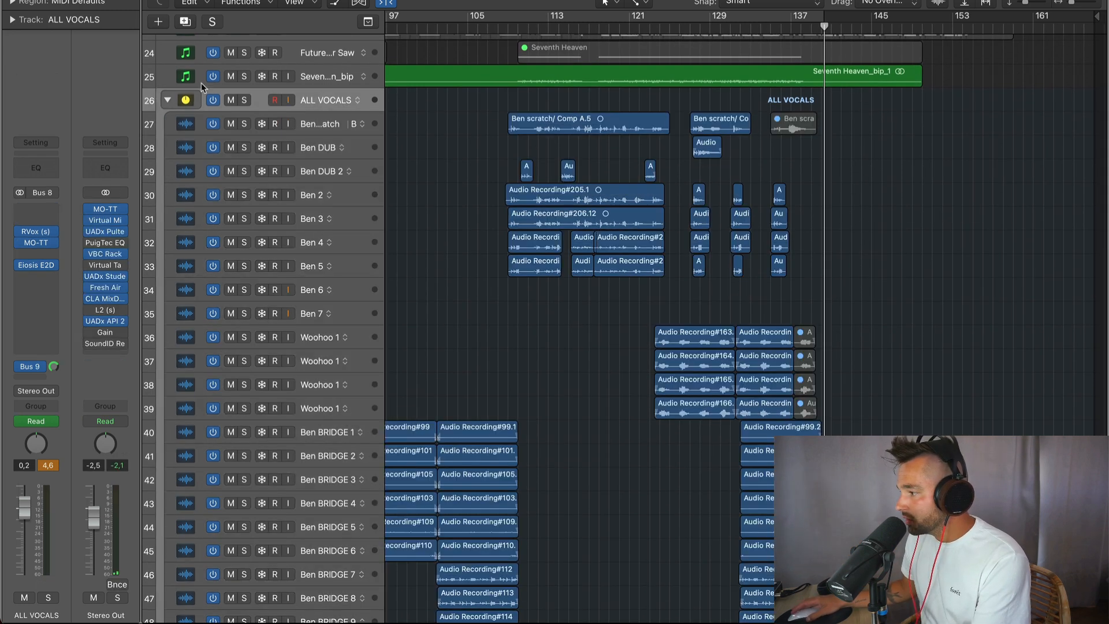
{"action": "left_click", "coordinate": [34, 238]}
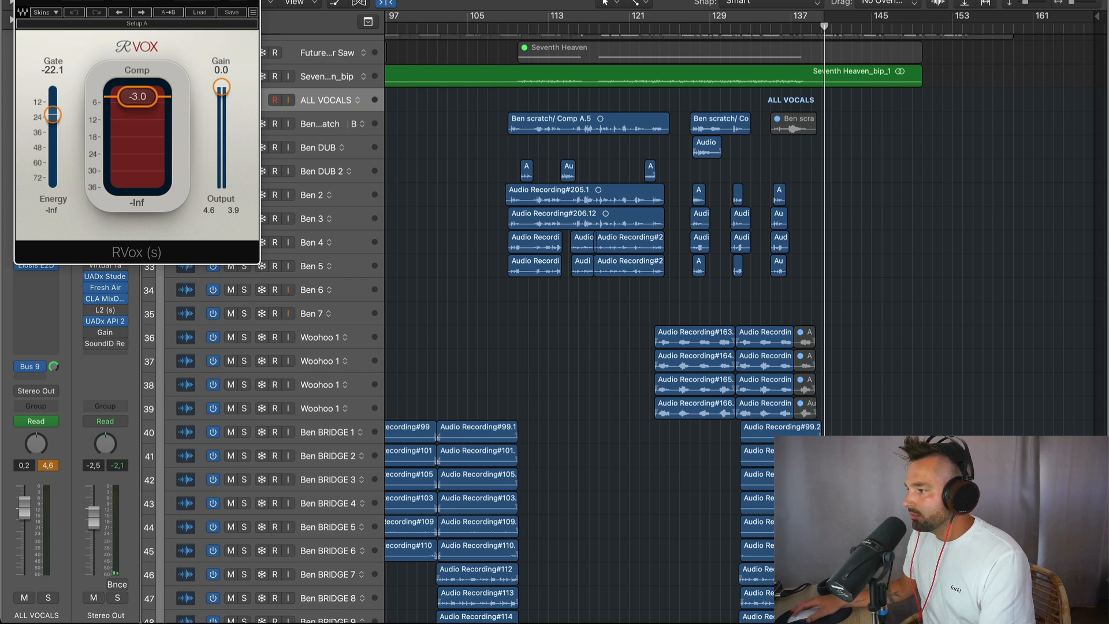
{"action": "left_click", "coordinate": [23, 1]}
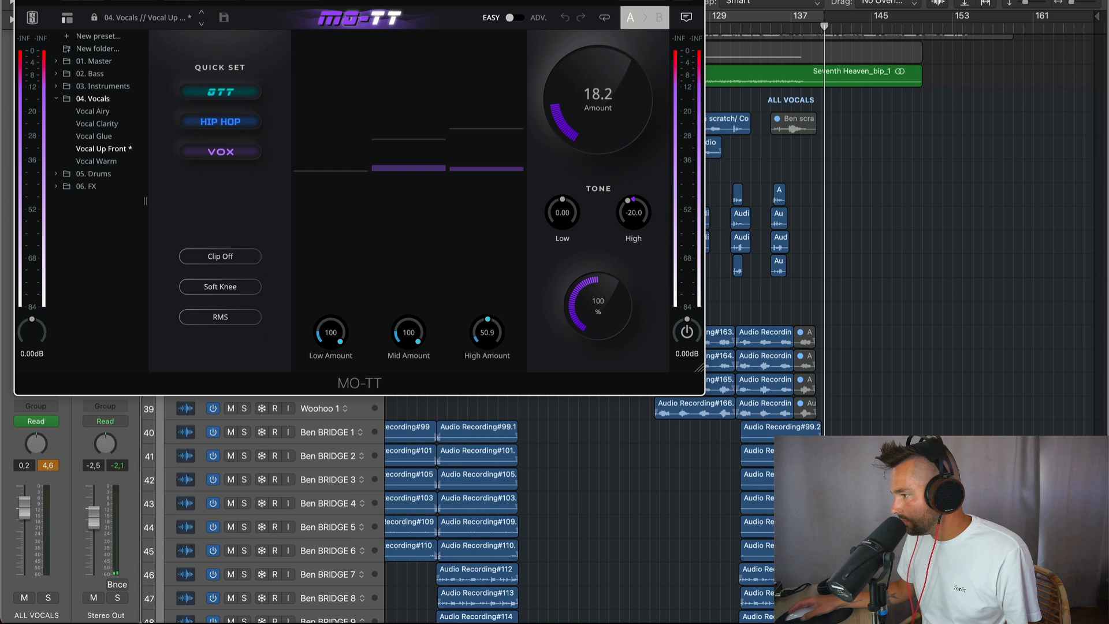
- Examine the MO-TT plug-in on ALL VOCALS while playing the soloed stack from about bar 131, and close it
{"action": "left_click_drag", "start_coordinate": [379, 0], "coordinate": [592, 53]}
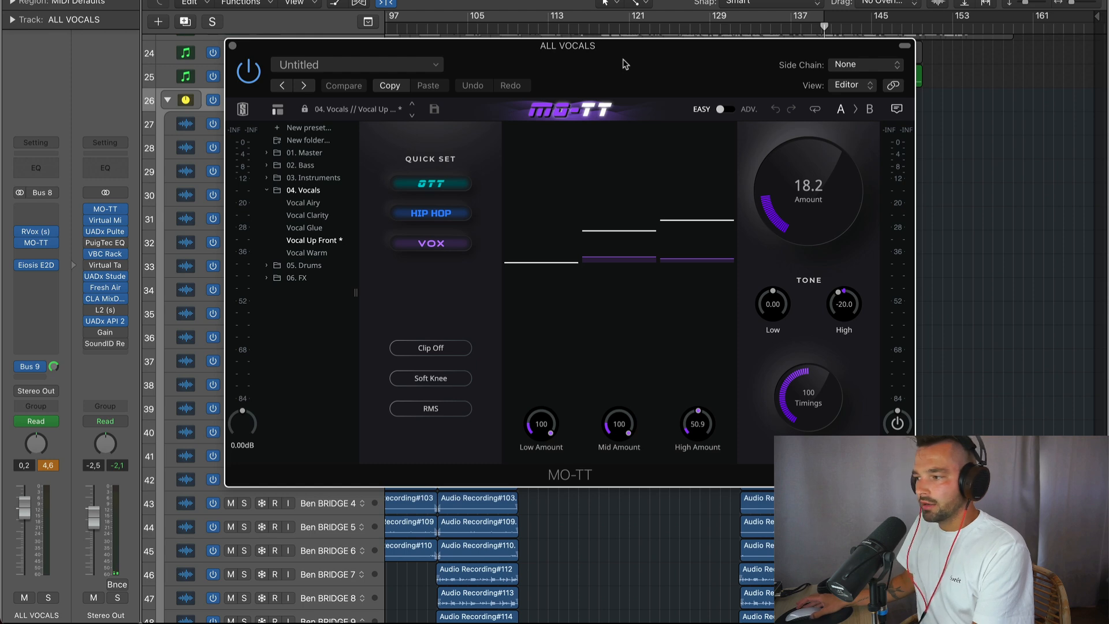
{"action": "mouse_move", "coordinate": [629, 59]}
{"action": "left_mouse_down"}
{"action": "mouse_move", "coordinate": [639, 50]}
{"action": "mouse_move", "coordinate": [640, 59]}
{"action": "left_mouse_up"}
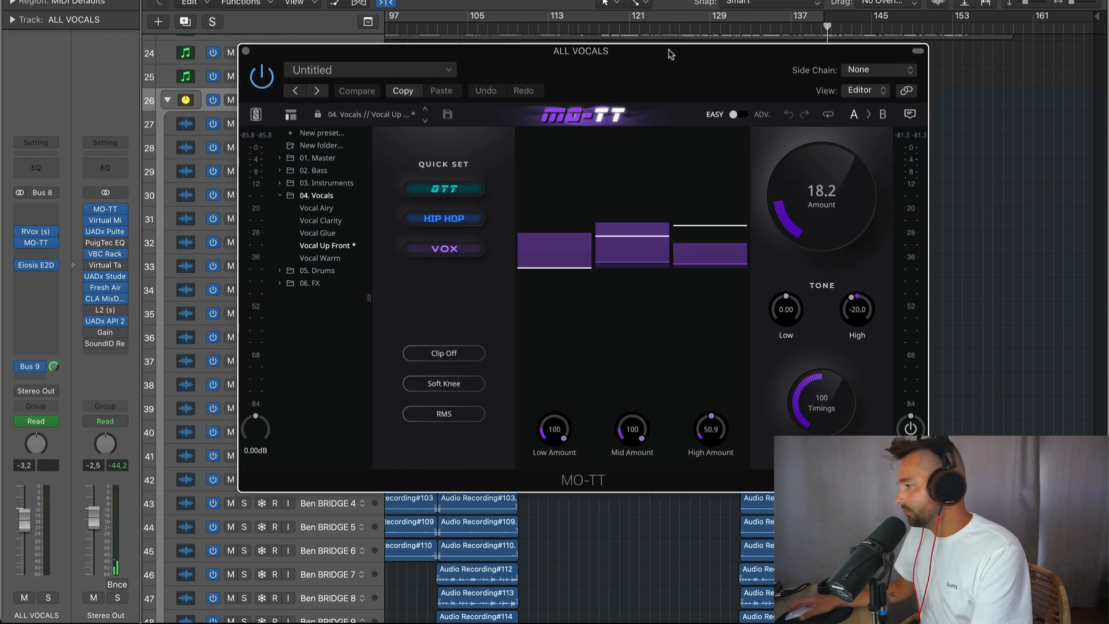
{"action": "left_click_drag", "start_coordinate": [640, 58], "coordinate": [599, 234]}
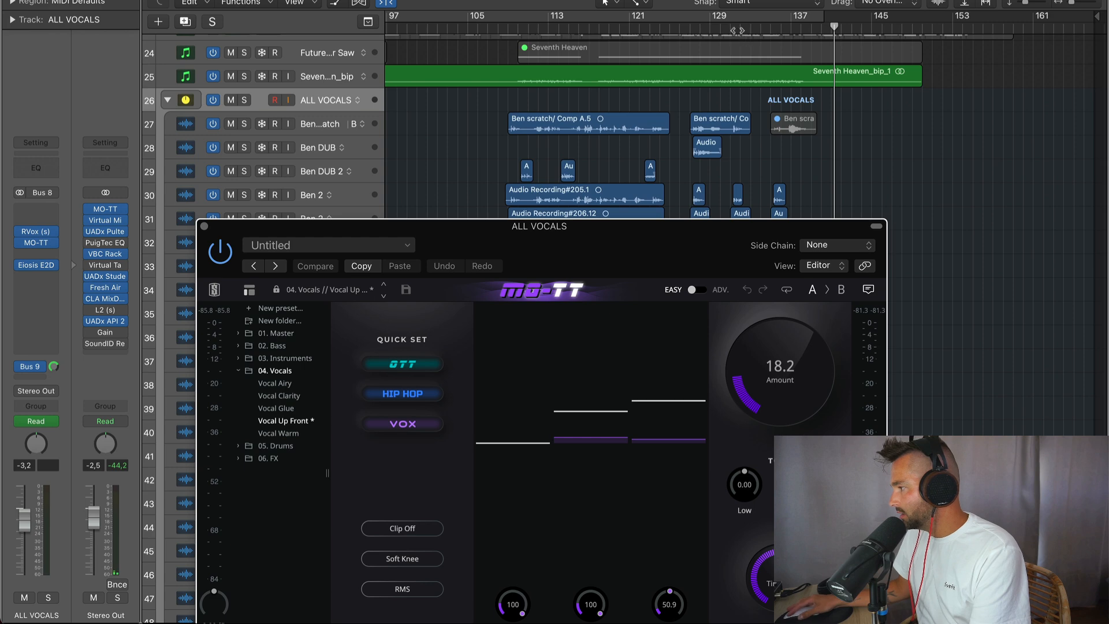
{"action": "key", "text": "s"}
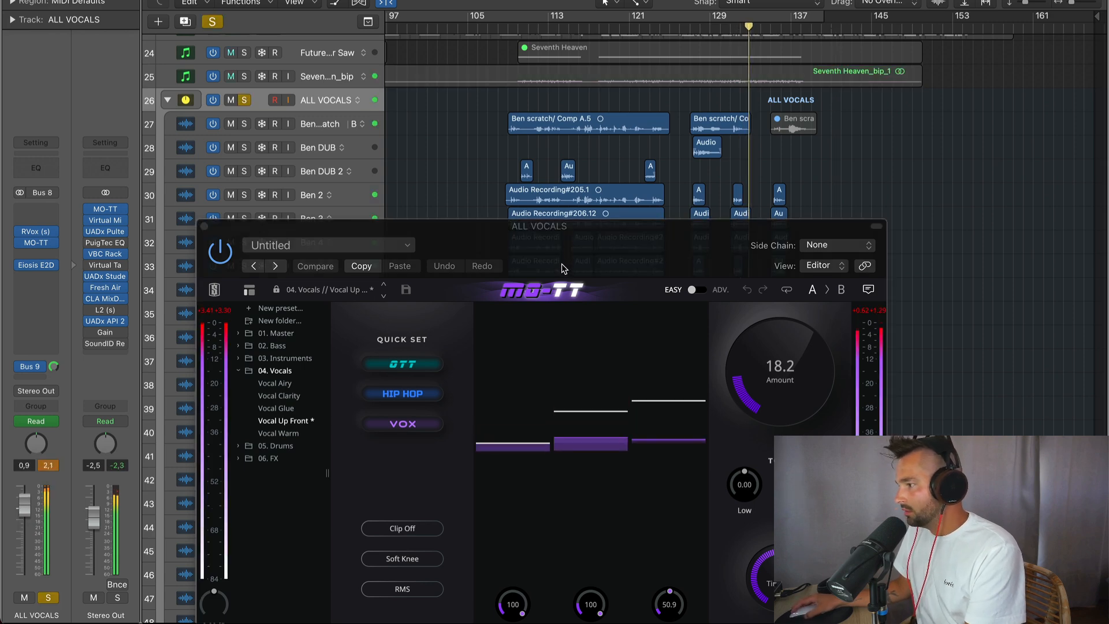
{"action": "left_click_drag", "start_coordinate": [562, 263], "coordinate": [599, 85]}
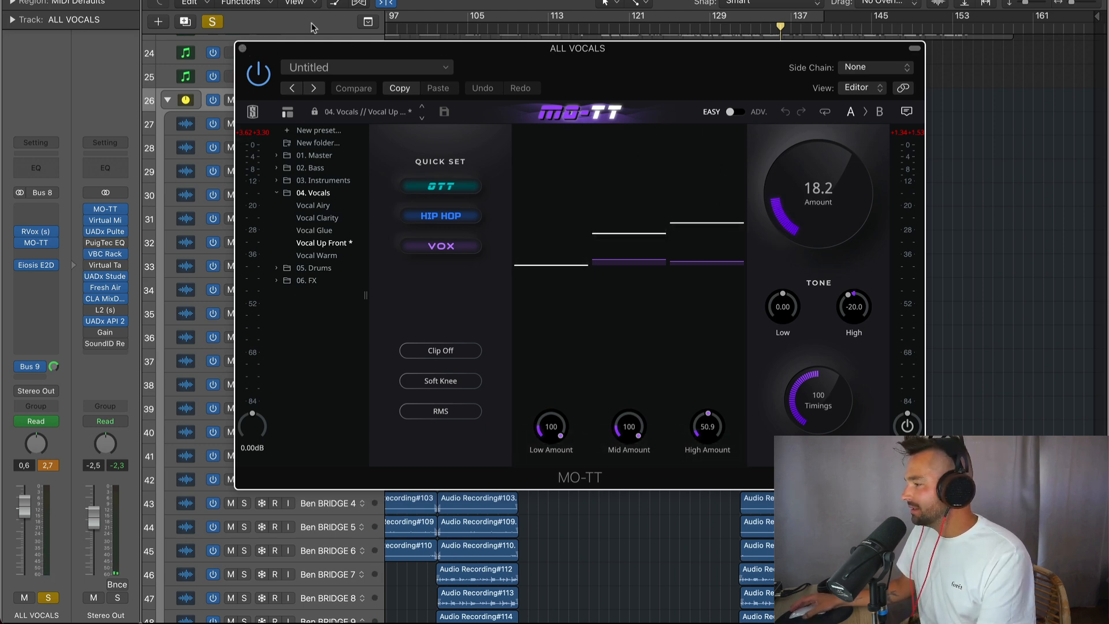
{"action": "left_click", "coordinate": [244, 48]}
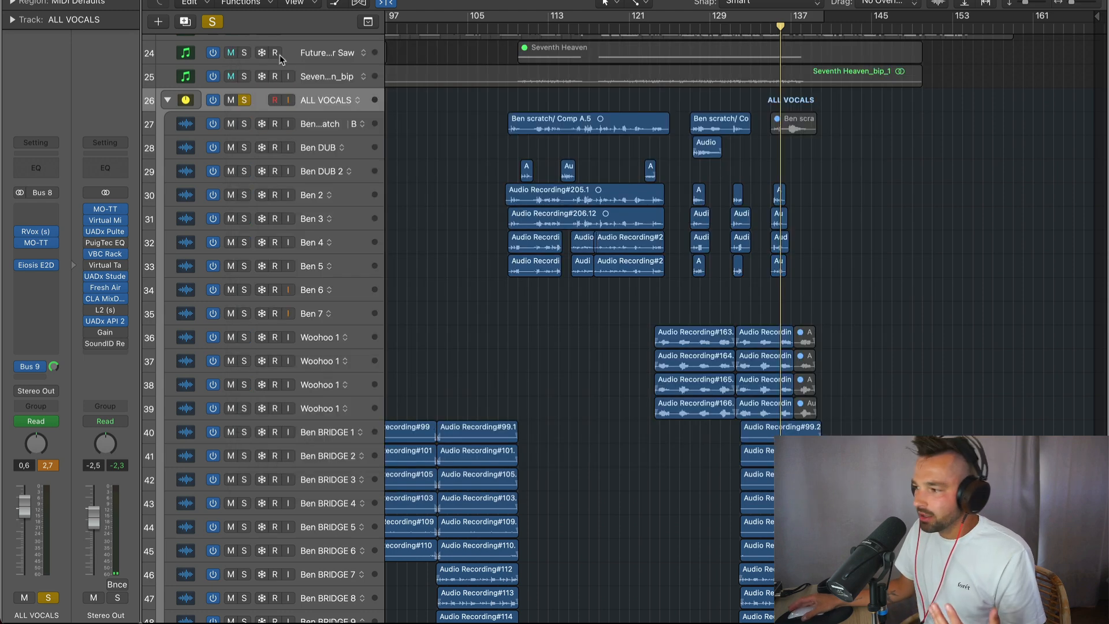
- Inspect the Eiosis E2Deesser on ALL VOCALS, close it and clear the stack's solo
{"action": "left_click", "coordinate": [36, 265]}
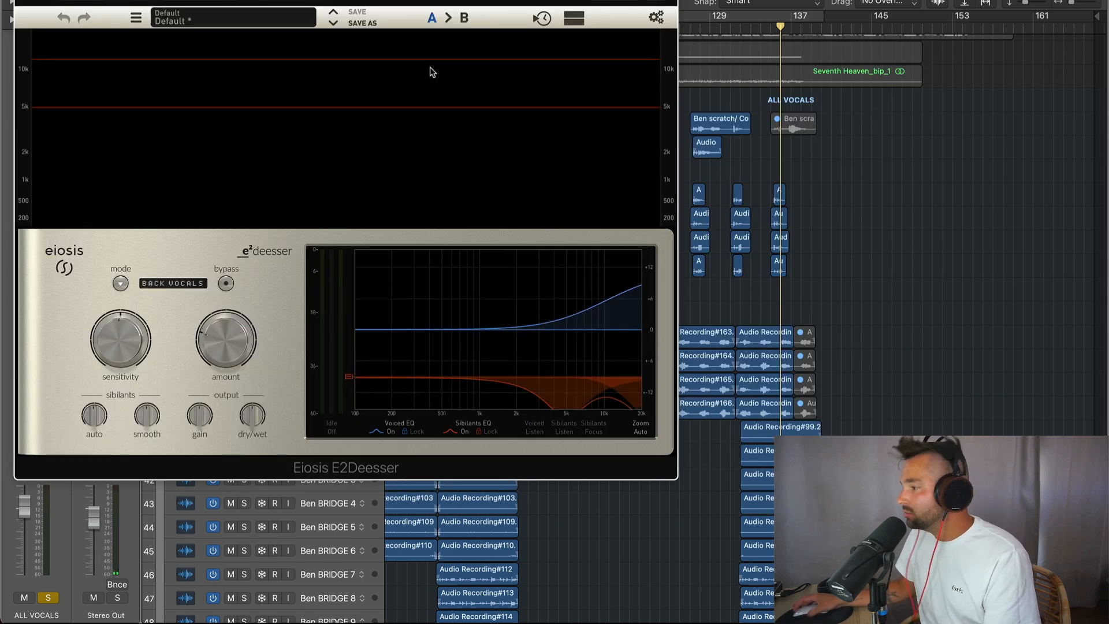
{"action": "left_click_drag", "start_coordinate": [432, 1], "coordinate": [693, 29]}
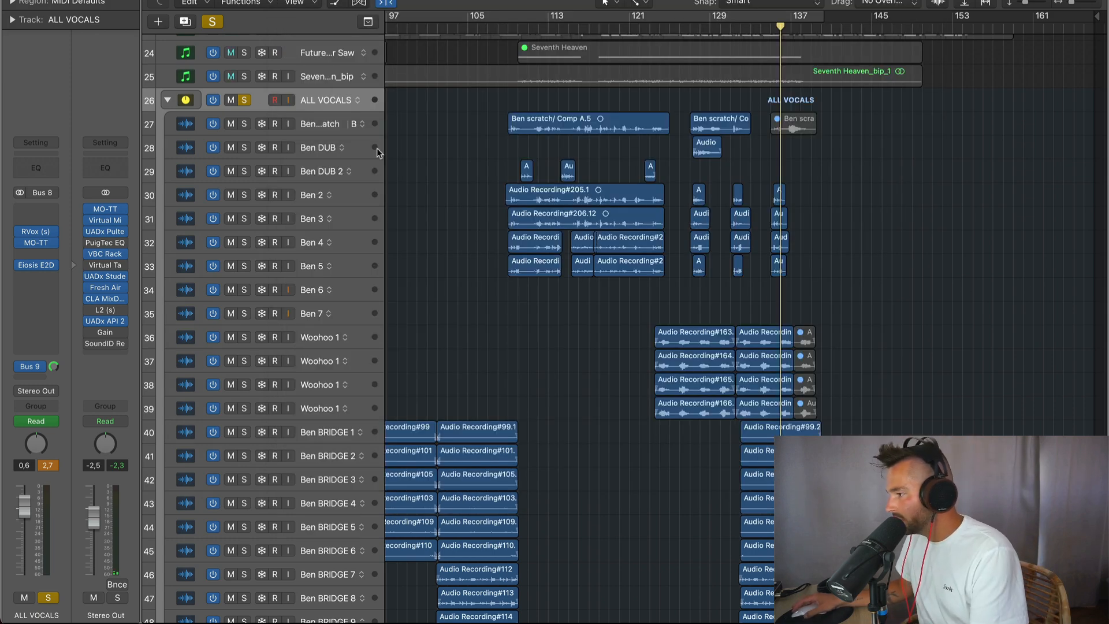
{"action": "left_click", "coordinate": [246, 101]}
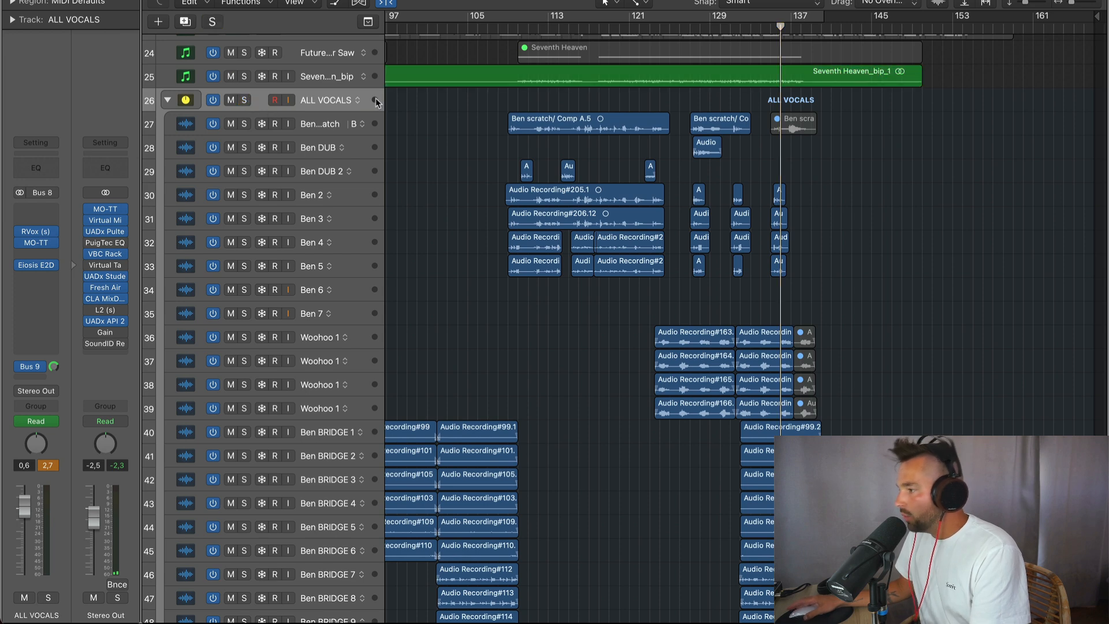
- Show track automation and examine the ALL VOCALS volume curve across the arrangement
{"action": "key", "text": "a"}
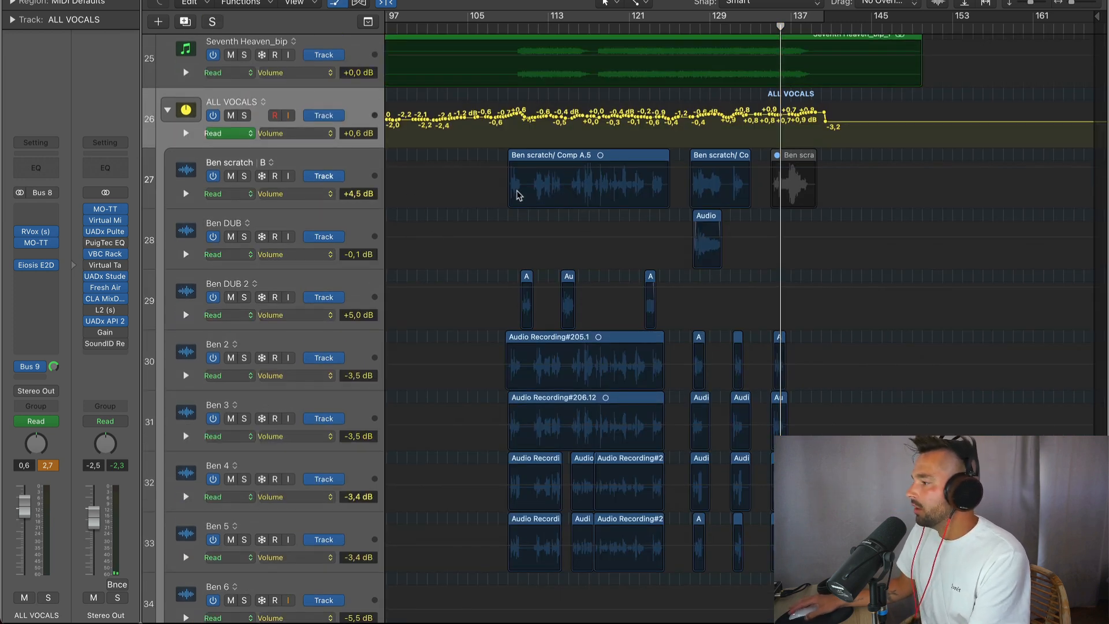
{"action": "scroll", "coordinate": [517, 195], "scroll_direction": "left", "scroll_amount": 5}
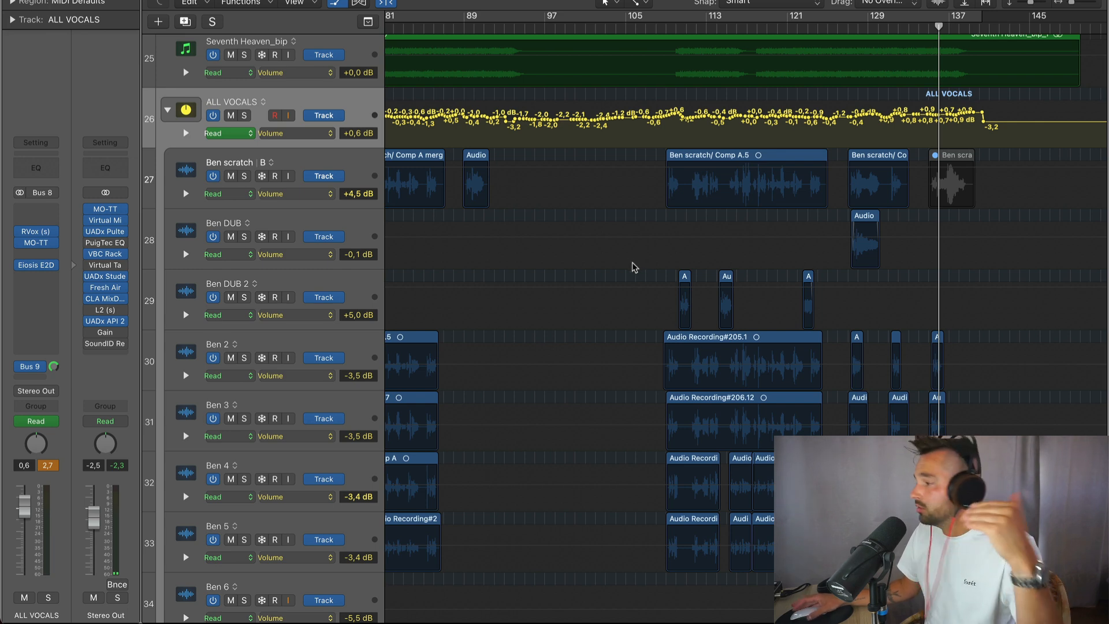
{"action": "scroll", "coordinate": [669, 238], "scroll_direction": "left", "scroll_amount": 6}
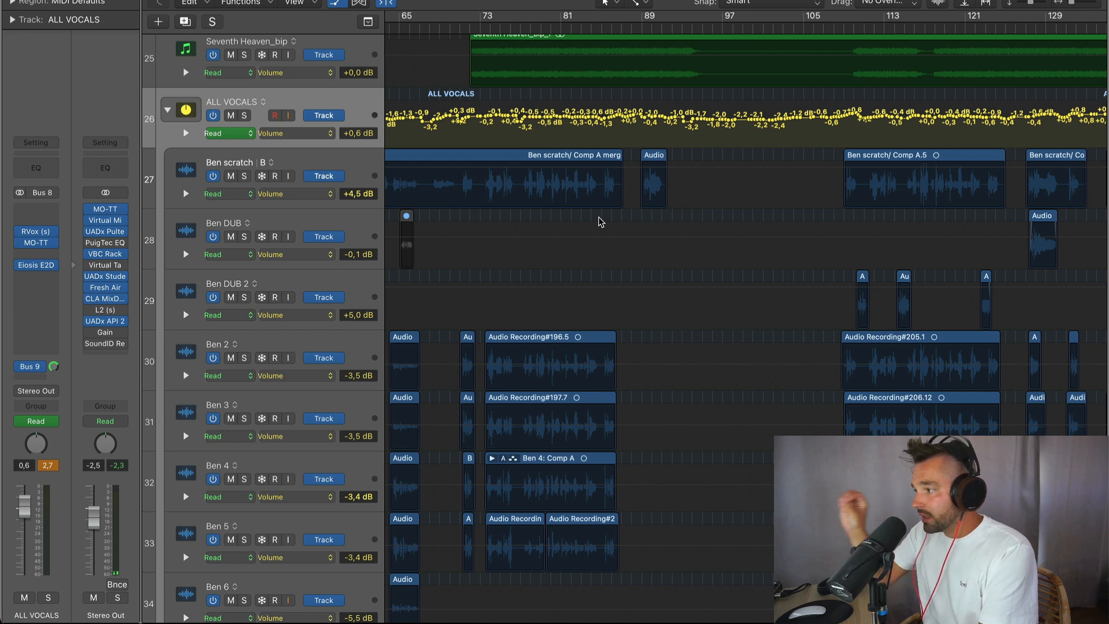
{"action": "scroll", "coordinate": [711, 231], "scroll_direction": "right", "scroll_amount": 3}
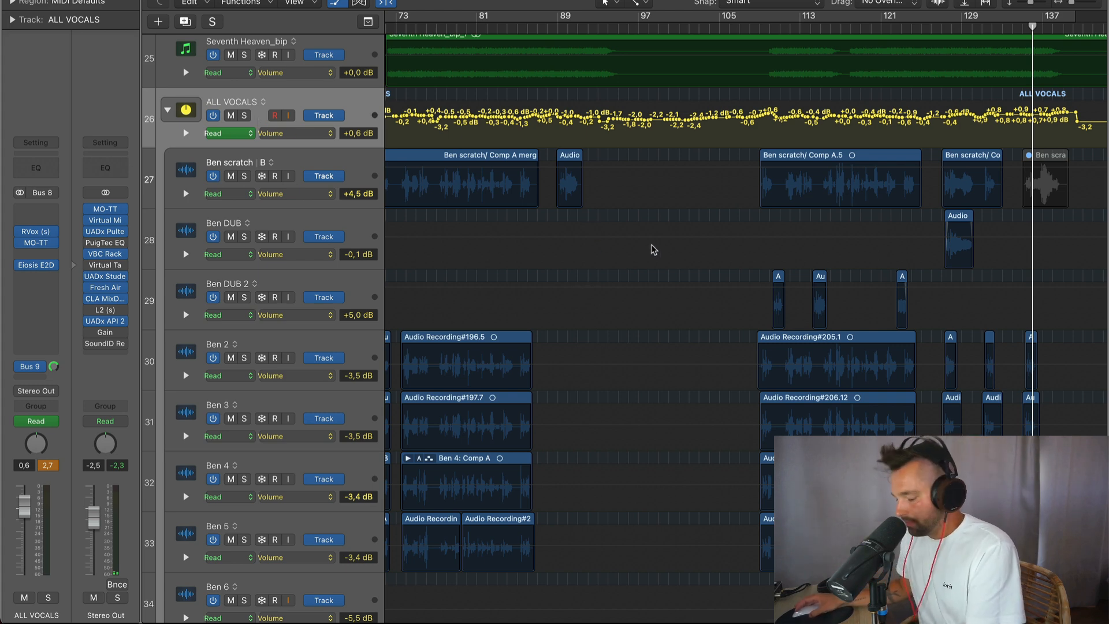
- Hide the track automation and reduce the vertical zoom to fit more of the vocal tracks in view
{"action": "key", "text": "a"}
{"action": "key", "text": "super+Up"}
{"action": "key", "text": "super+Up"}
{"action": "key", "text": "super+Up"}
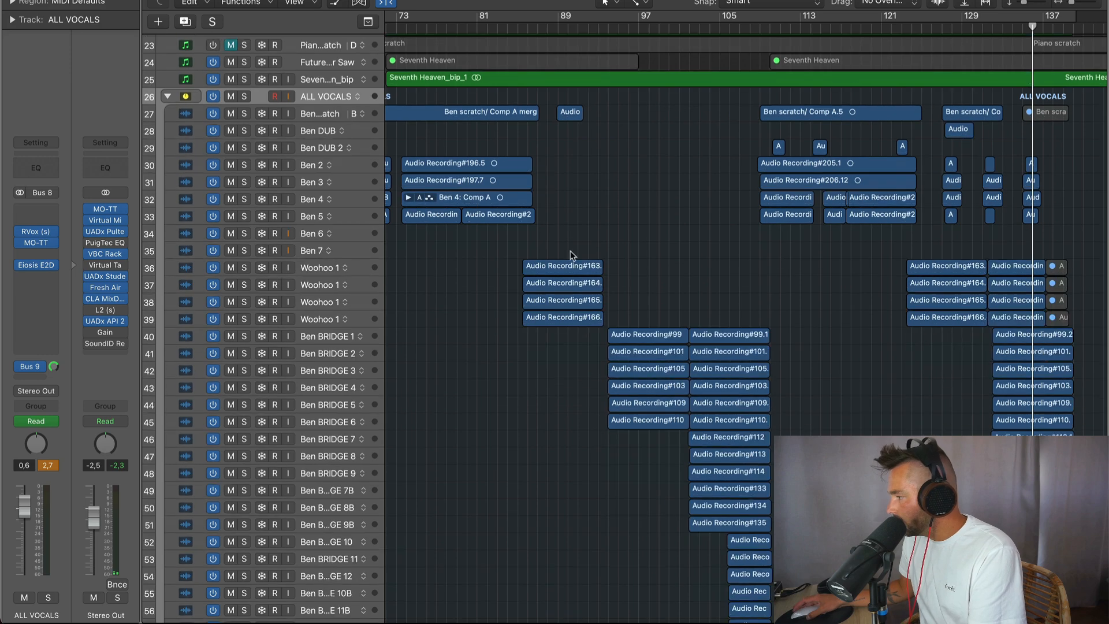
- Play the outro from about bar 124, solo the Bass track to hear it alone, and clear its solo
{"action": "scroll", "coordinate": [585, 280], "scroll_direction": "up", "scroll_amount": 10}
{"action": "scroll", "coordinate": [579, 276], "scroll_direction": "down", "scroll_amount": 10}
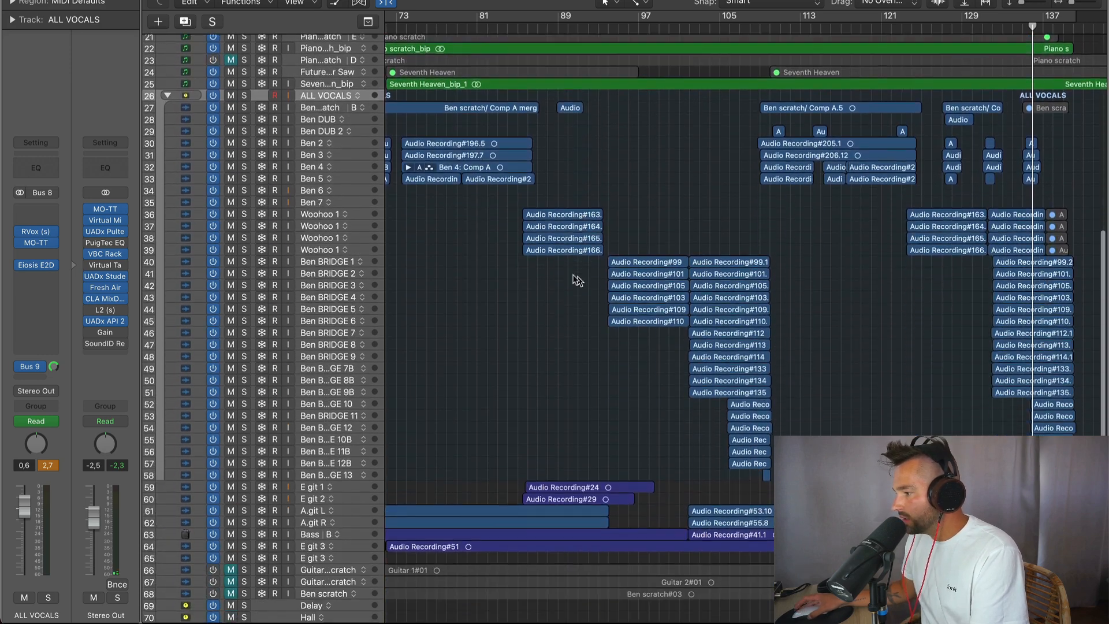
{"action": "scroll", "coordinate": [626, 287], "scroll_direction": "right", "scroll_amount": 5}
{"action": "scroll", "coordinate": [626, 287], "scroll_direction": "left", "scroll_amount": 1}
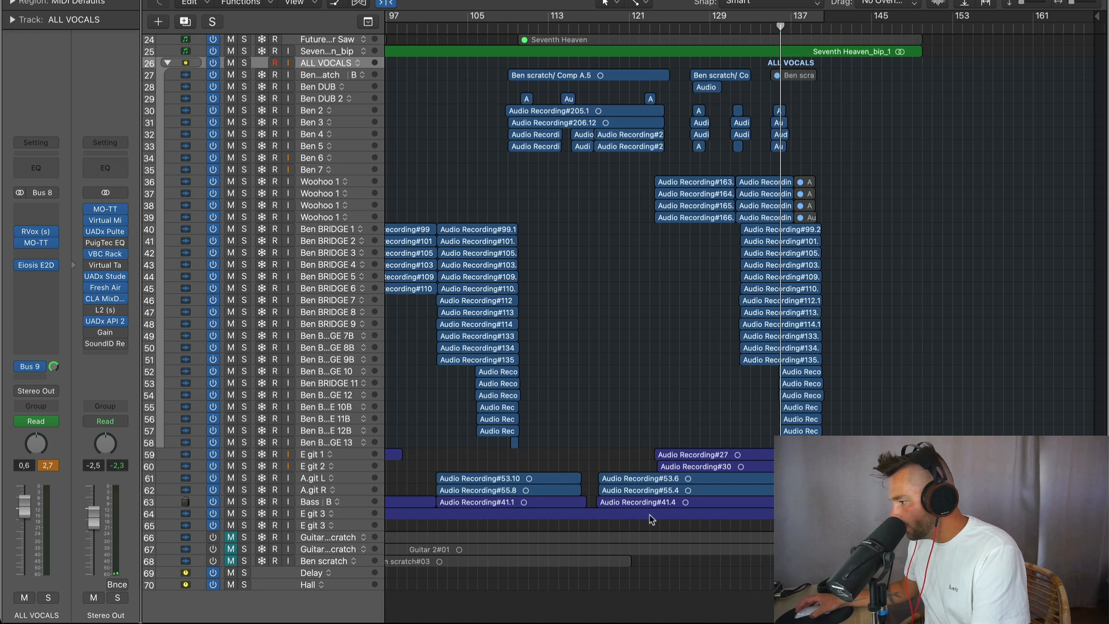
{"action": "left_click", "coordinate": [670, 27]}
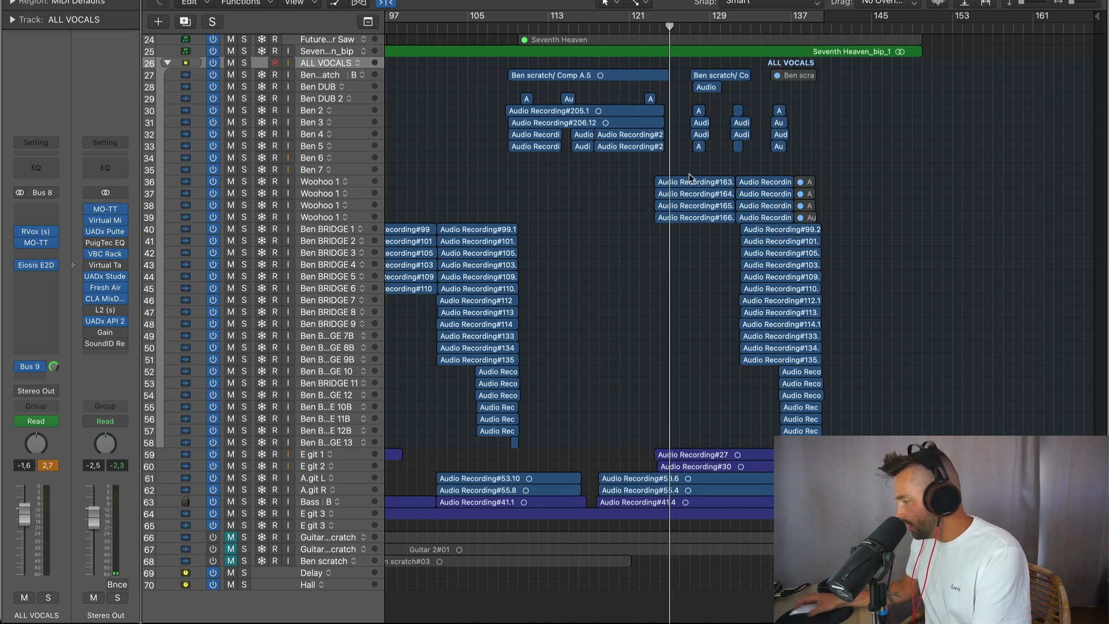
{"action": "key", "text": "space"}
{"action": "left_click", "coordinate": [244, 502]}
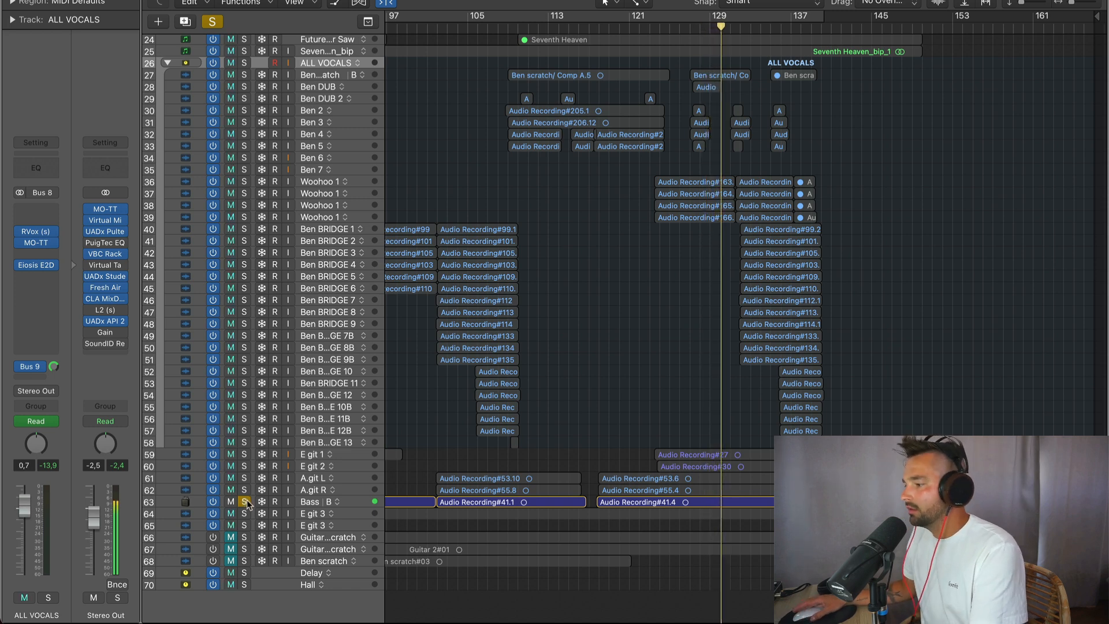
{"action": "left_click", "coordinate": [245, 503]}
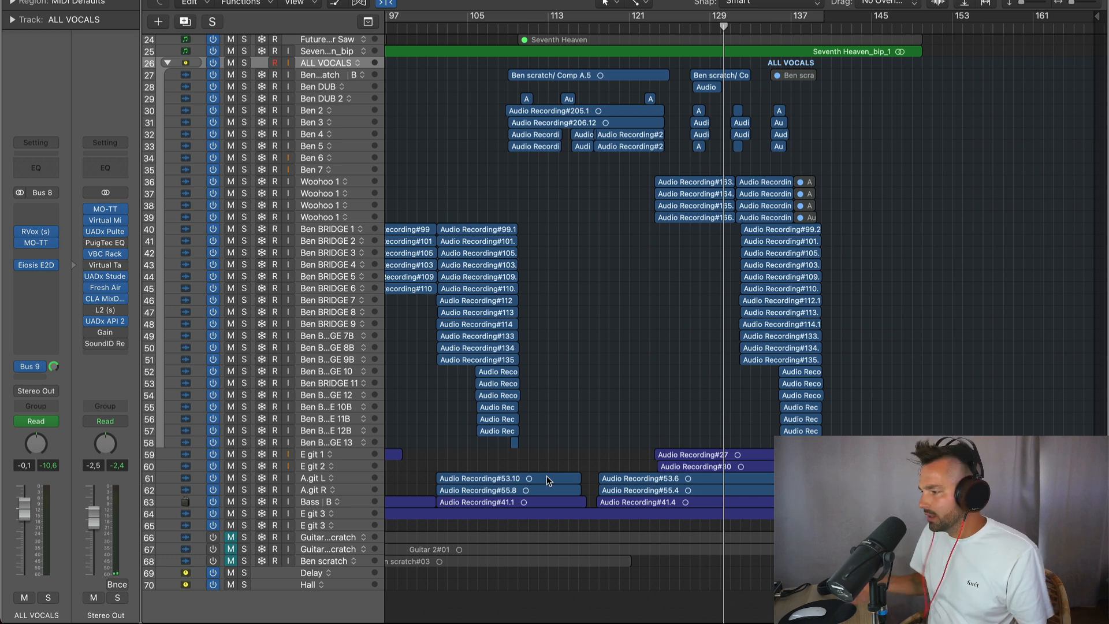
- Solo the Bass track again, select it to view its channel strip during playback, and return to the full mix
{"action": "left_click", "coordinate": [243, 502]}
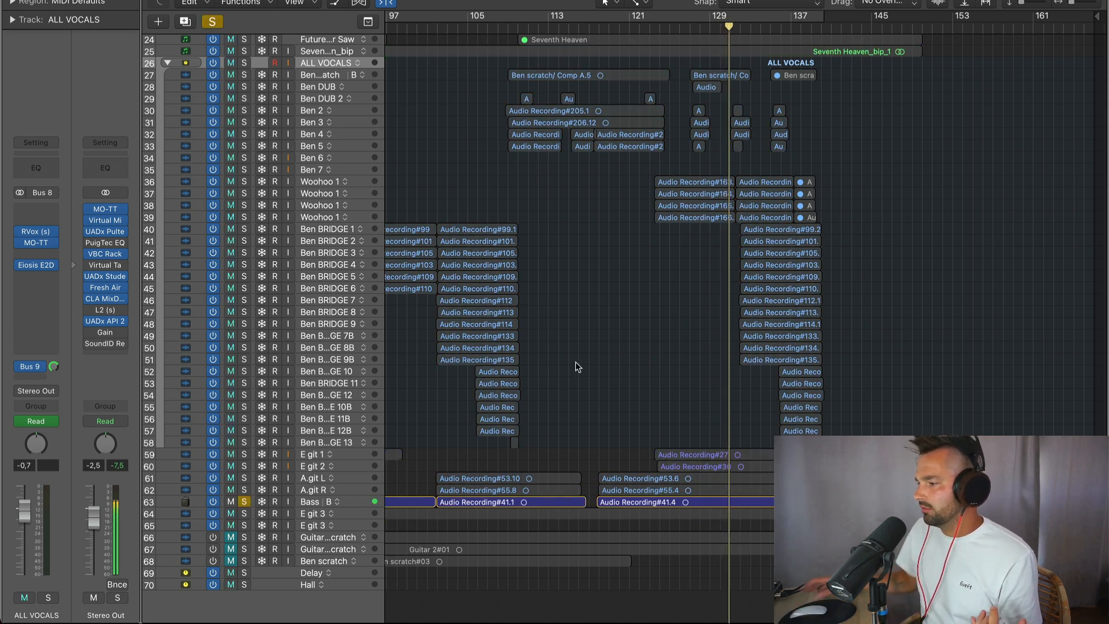
{"action": "left_click", "coordinate": [357, 503]}
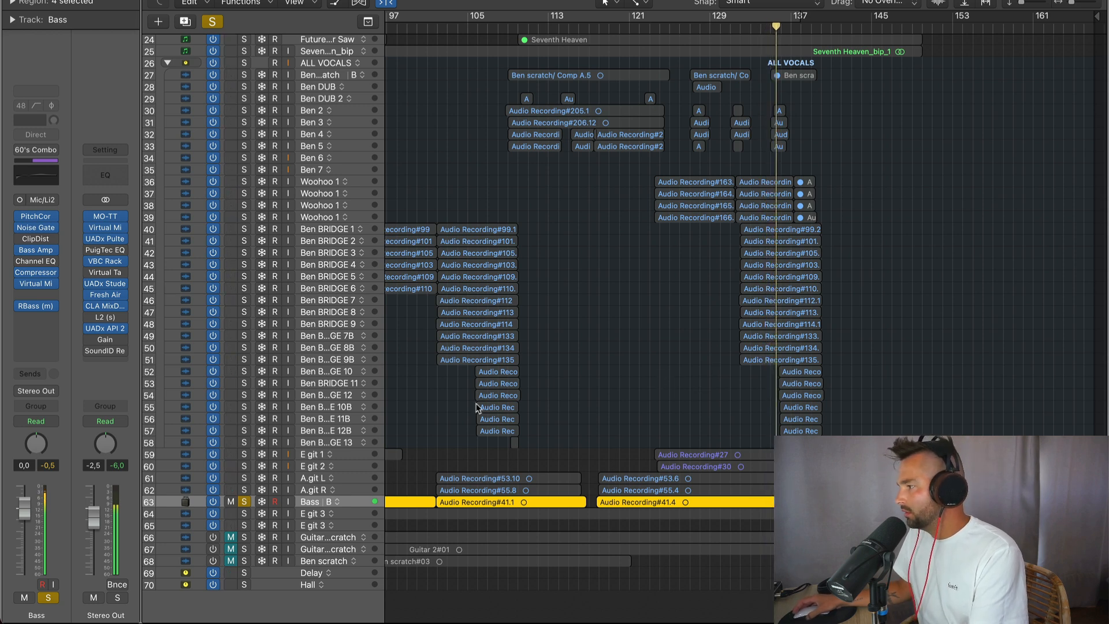
{"action": "left_click", "coordinate": [243, 502]}
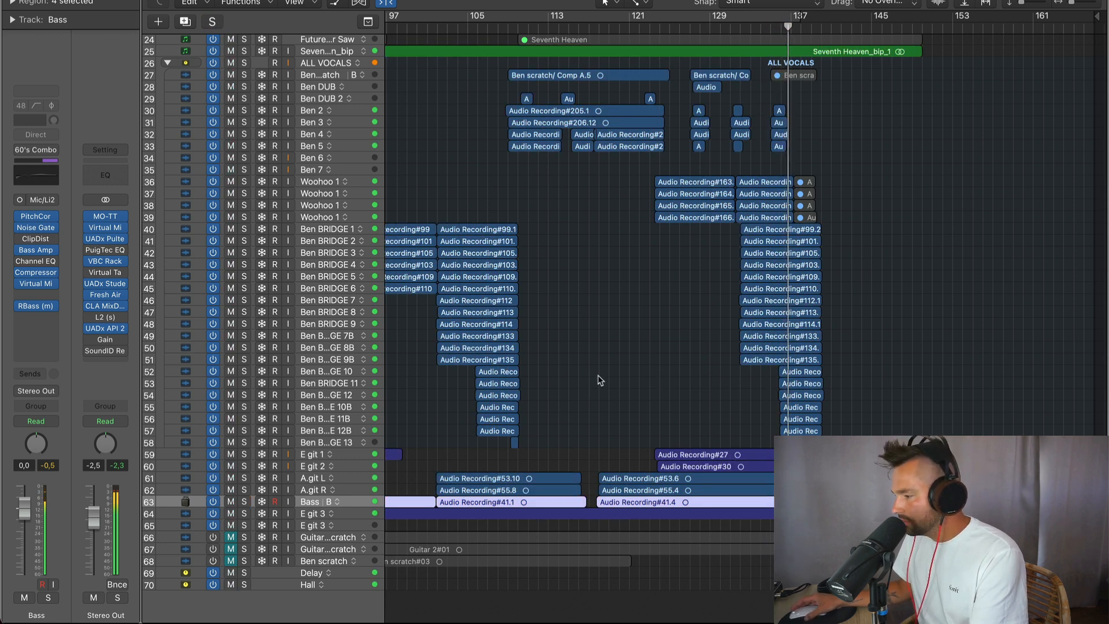